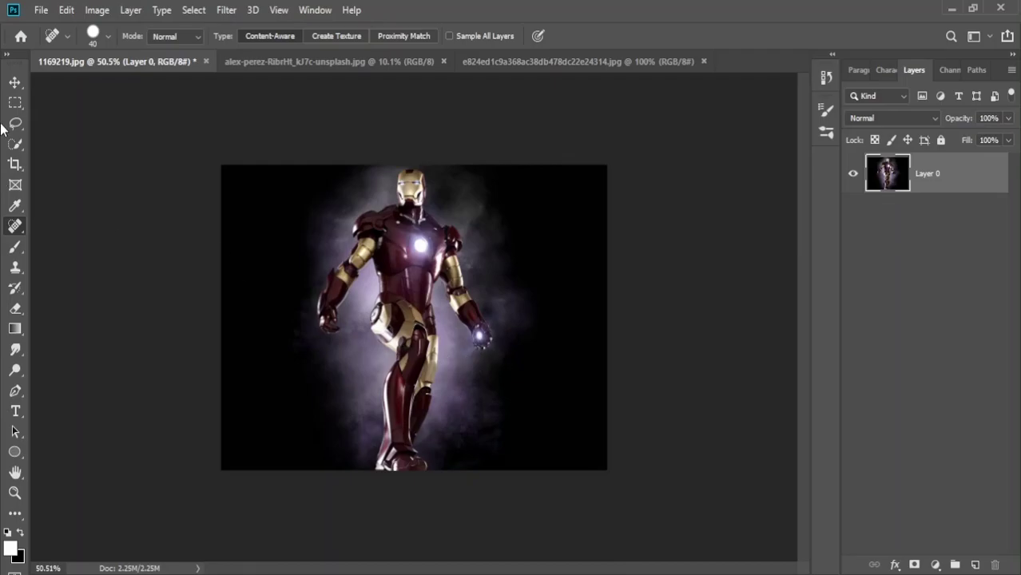
# Step: Quick-select Iron Man and copy him onto his own layer
pyautogui.click(15, 144)
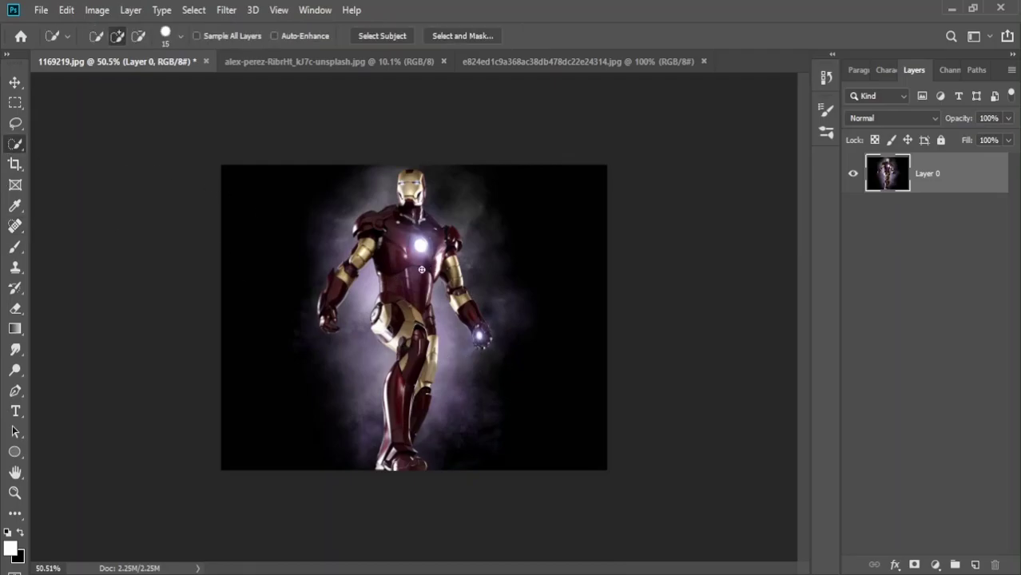
pyautogui.press(']')
pyautogui.press(']')
pyautogui.press(']')
pyautogui.scroll(3, 403, 256)
pyautogui.scroll(1, 403, 256)
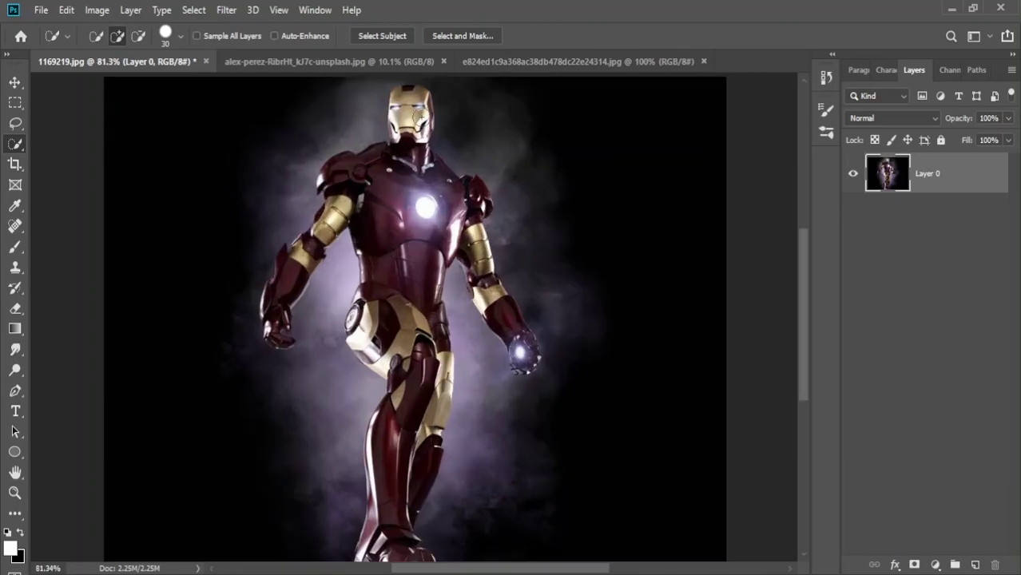
pyautogui.moveTo(418, 114)
pyautogui.mouseDown()
pyautogui.moveTo(387, 263)
pyautogui.moveTo(412, 393)
pyautogui.moveTo(408, 489)
pyautogui.moveTo(392, 538)
pyautogui.moveTo(399, 456)
pyautogui.moveTo(369, 497)
pyautogui.moveTo(400, 248)
pyautogui.moveTo(336, 199)
pyautogui.mouseUp()
pyautogui.scroll(-1, 626, 291)
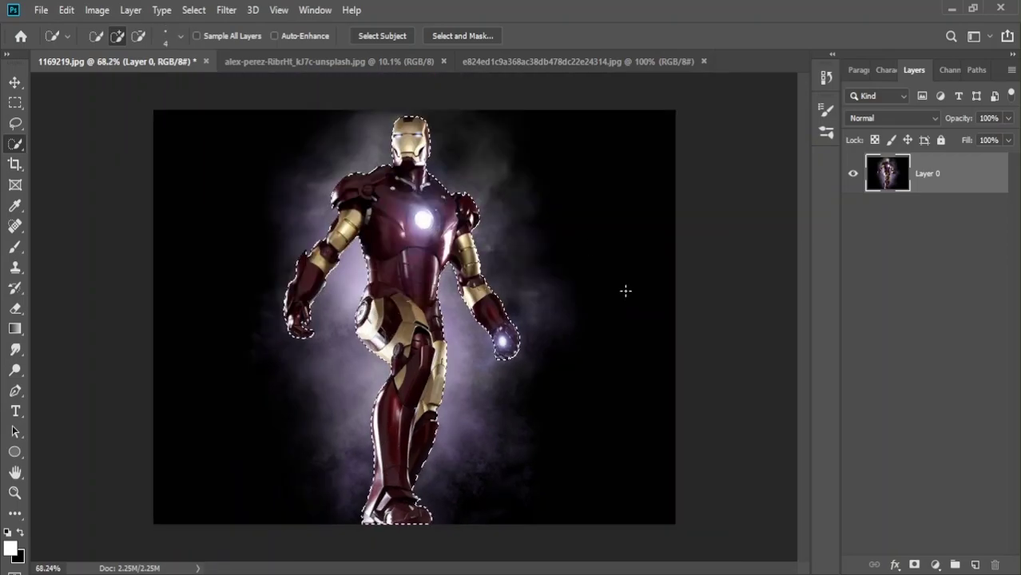
pyautogui.hotkey('ctrl', 'j')
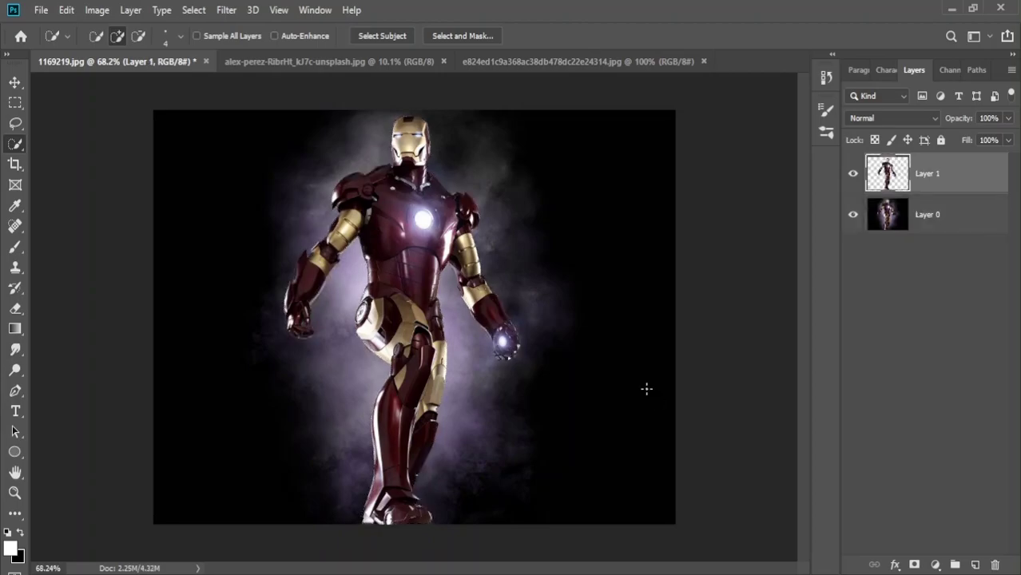
# Step: Make three copies of the Iron Man layer and hide Layer 0 and Layer 1
pyautogui.moveTo(914, 70); pyautogui.dragTo(937, 247)
pyautogui.hotkey('ctrl', 'j')
pyautogui.hotkey('ctrl', 'j')
pyautogui.hotkey('ctrl', 'j')
pyautogui.click(853, 296)
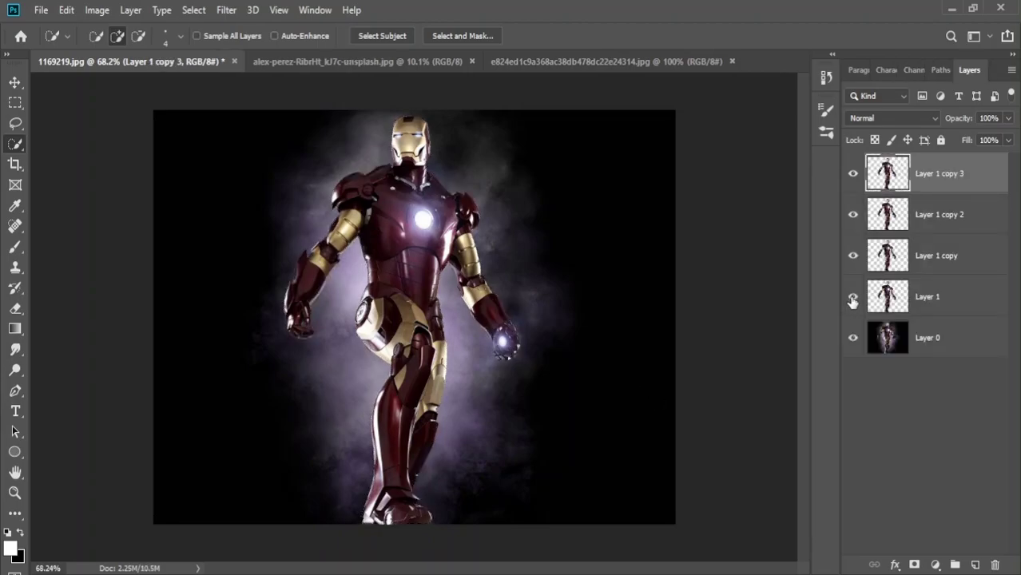
pyautogui.click(853, 338)
pyautogui.click(916, 342)
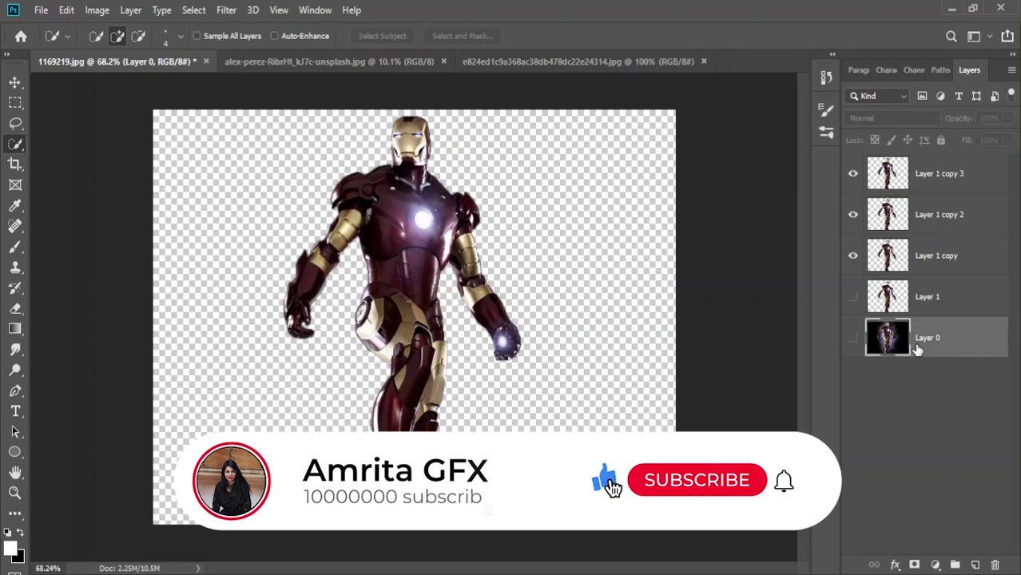
# Step: Add a black Solid Color fill layer, then a new empty layer above Layer 1 copy 3
pyautogui.click(935, 565)
pyautogui.click(933, 285)
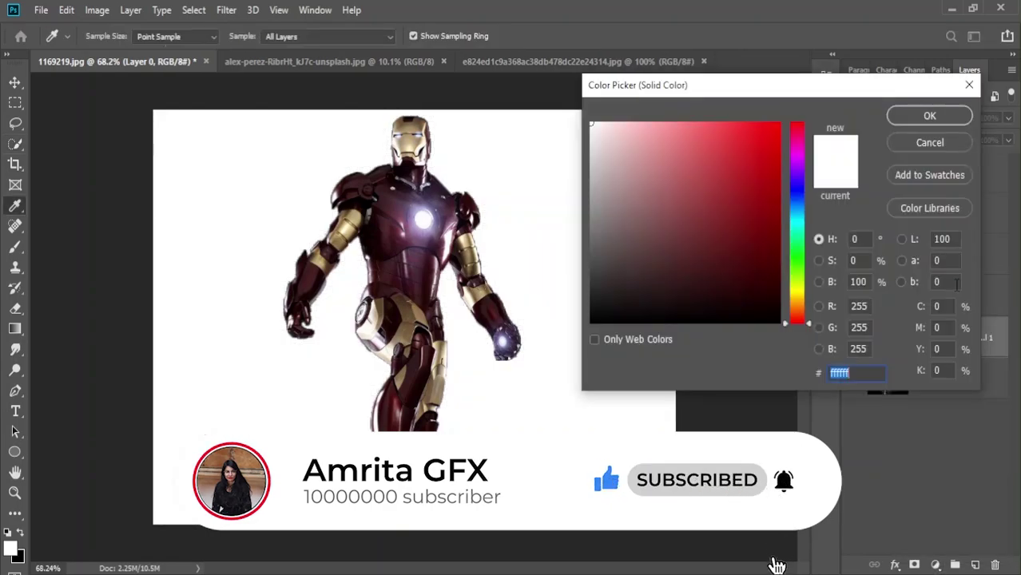
pyautogui.write('714444')
pyautogui.moveTo(627, 272); pyautogui.dragTo(584, 330)
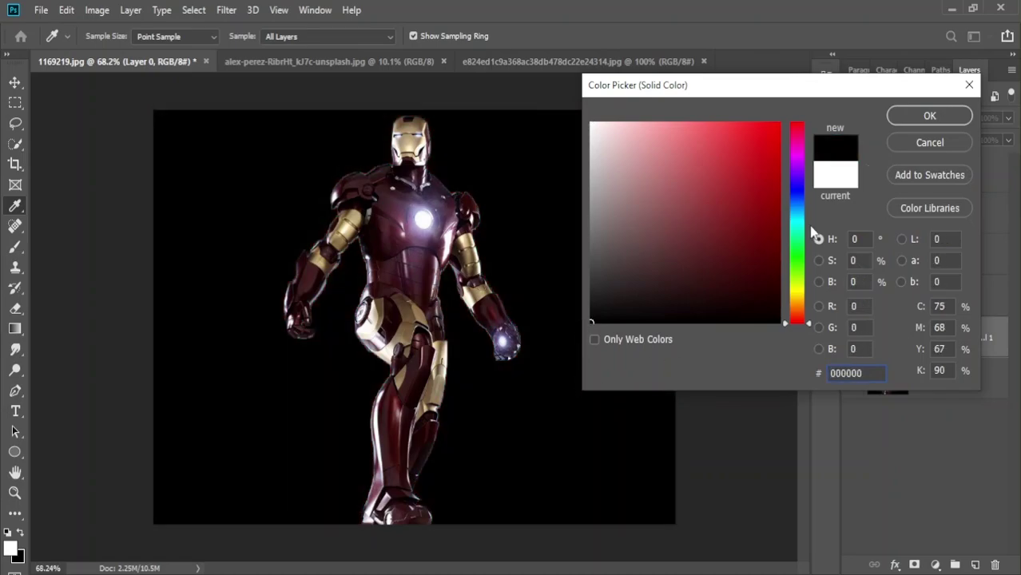
pyautogui.click(931, 116)
pyautogui.click(927, 178)
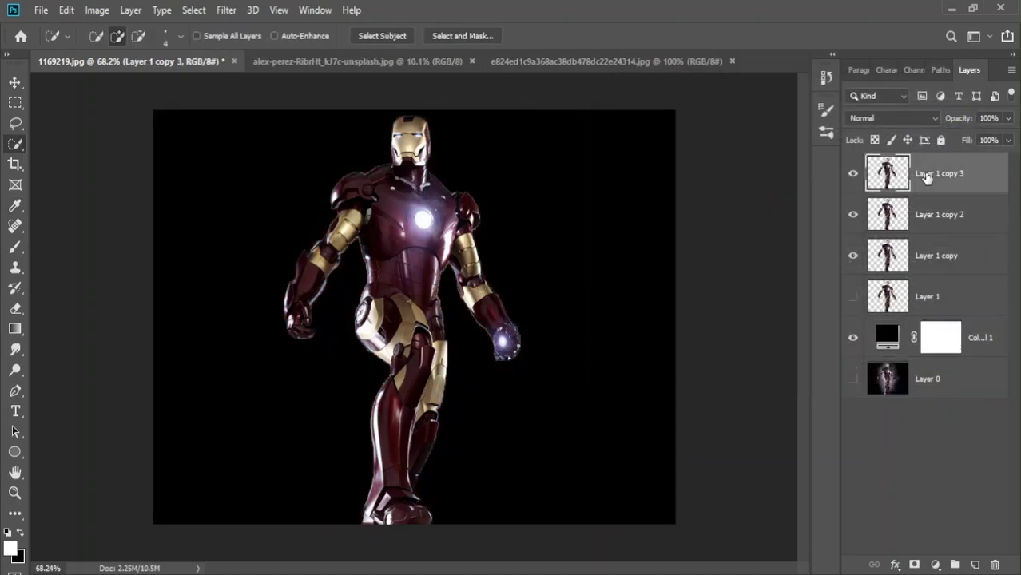
pyautogui.click(975, 565)
# Step: Fill the new Layer 2 with 50% Gray
pyautogui.hotkey('shift', 'F5')
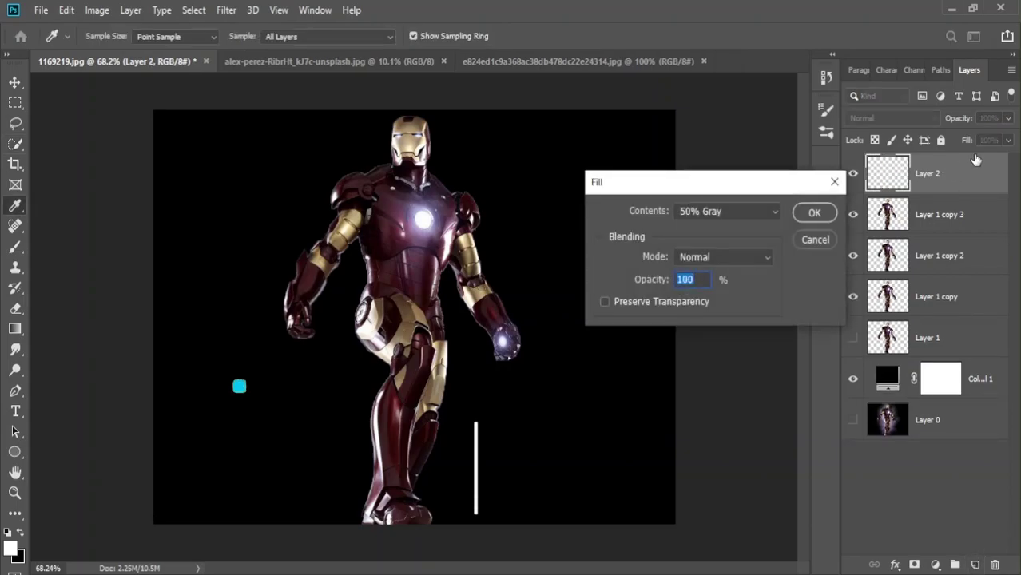
pyautogui.click(766, 211)
pyautogui.click(704, 347)
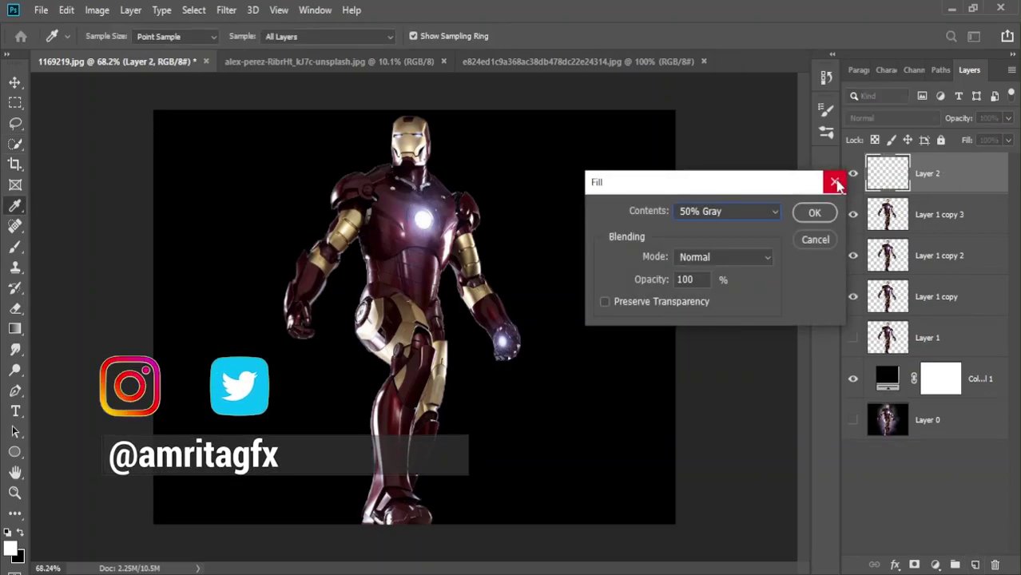
pyautogui.click(815, 213)
# Step: Apply the Filter Gallery's Halftone Pattern to Layer 2 with the Line pattern type
pyautogui.click(226, 9)
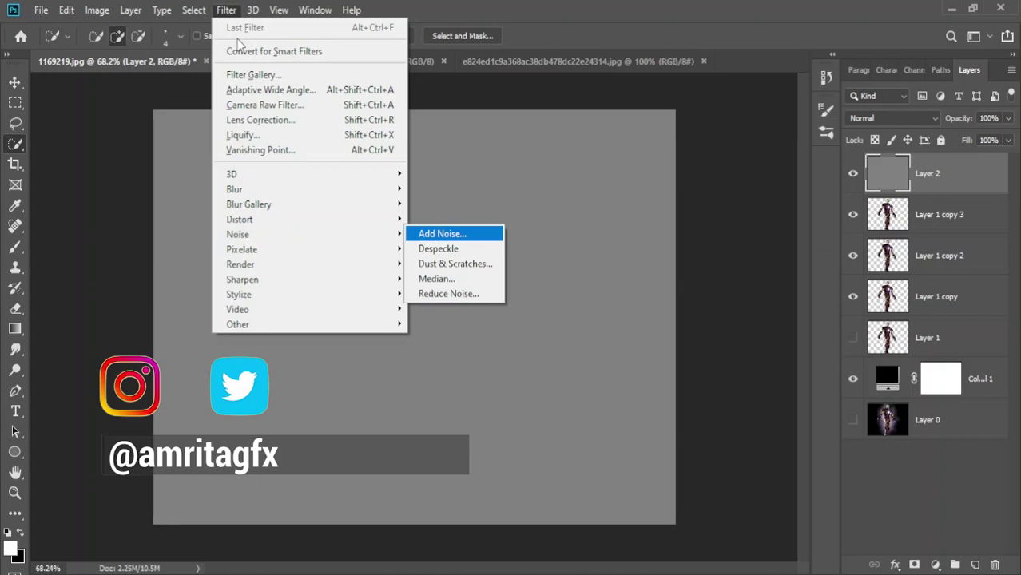
pyautogui.click(261, 75)
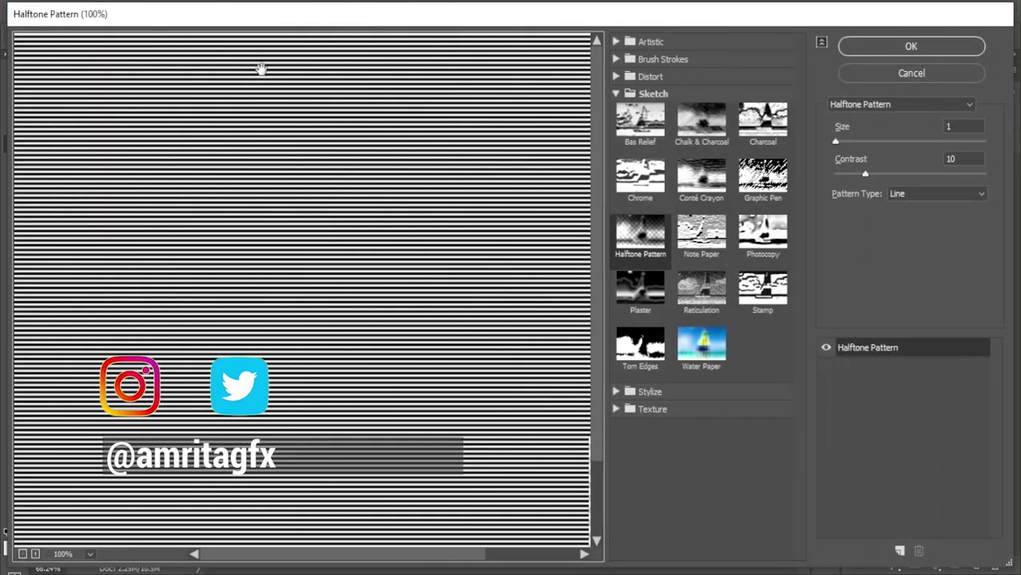
pyautogui.scroll(-3, 358, 143)
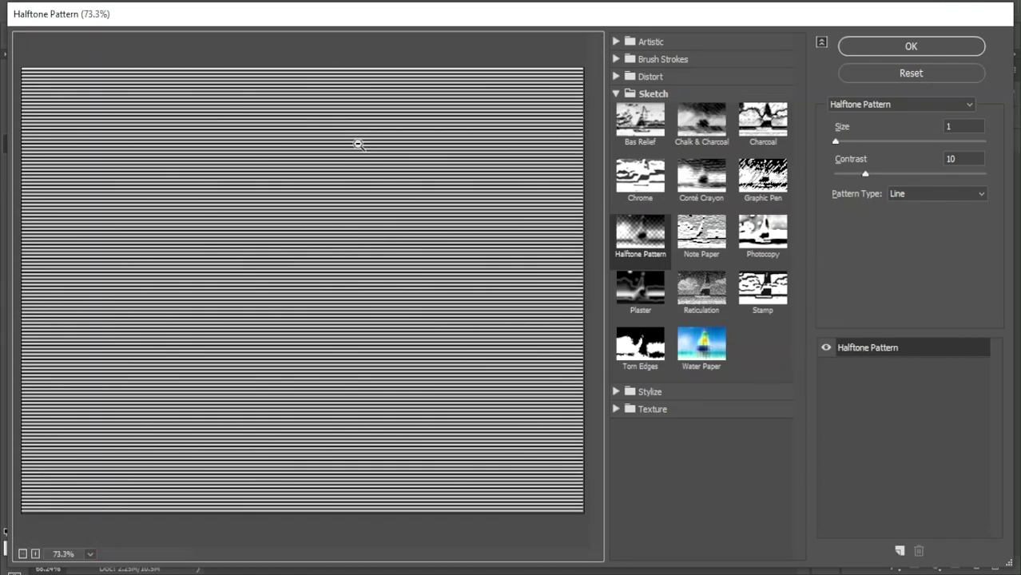
pyautogui.scroll(-1, 358, 144)
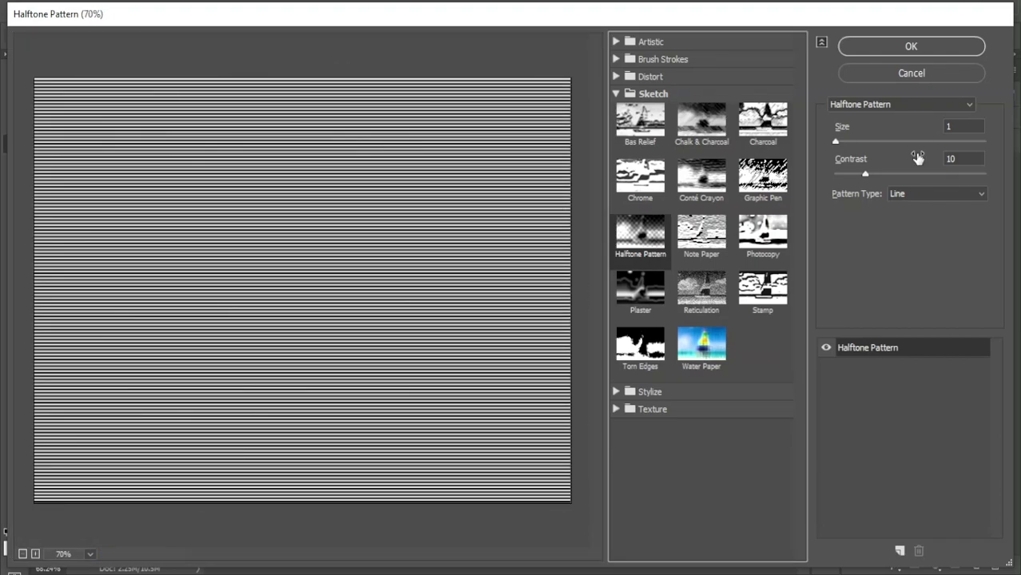
pyautogui.click(981, 194)
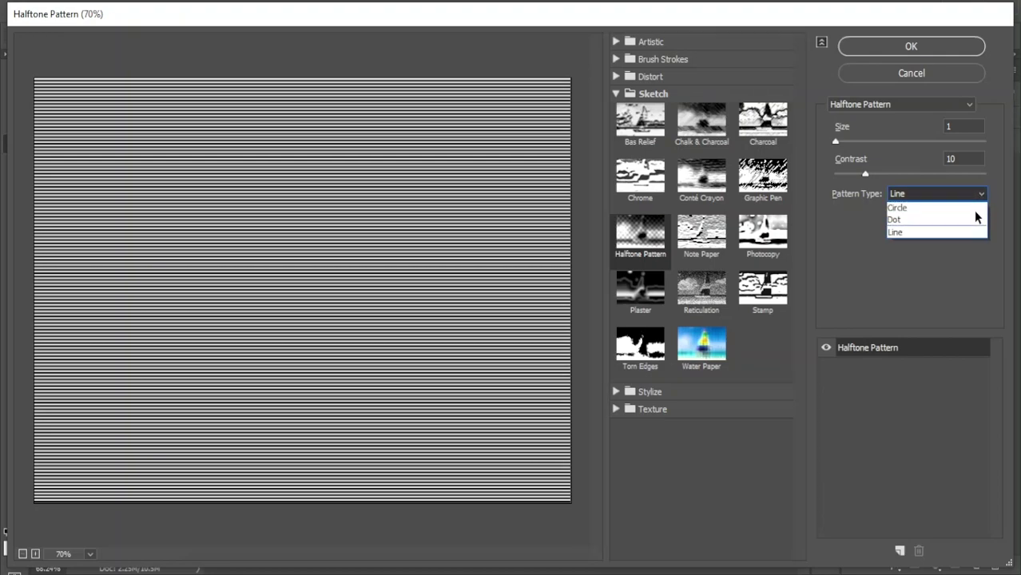
pyautogui.click(982, 195)
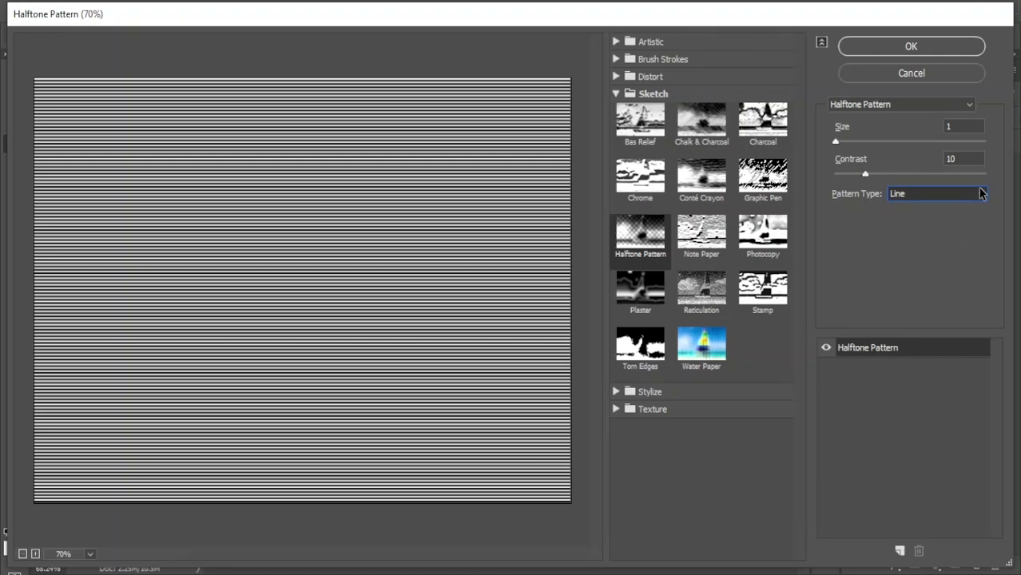
pyautogui.click(911, 47)
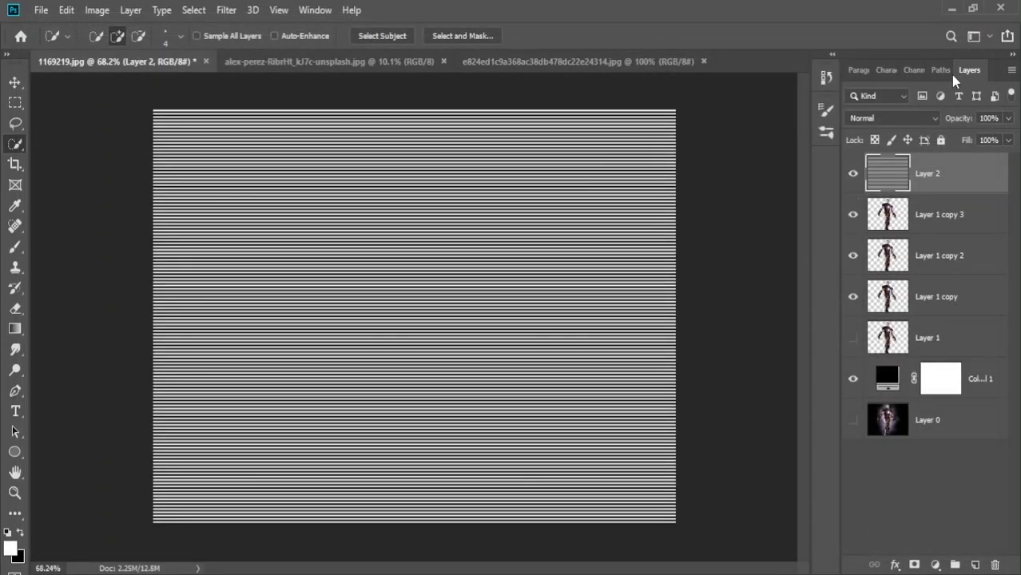
# Step: Load Layer 2's white stripes as a selection, hide Layer 2, and use the selection to mask Layer 1 copy 3
pyautogui.click(315, 9)
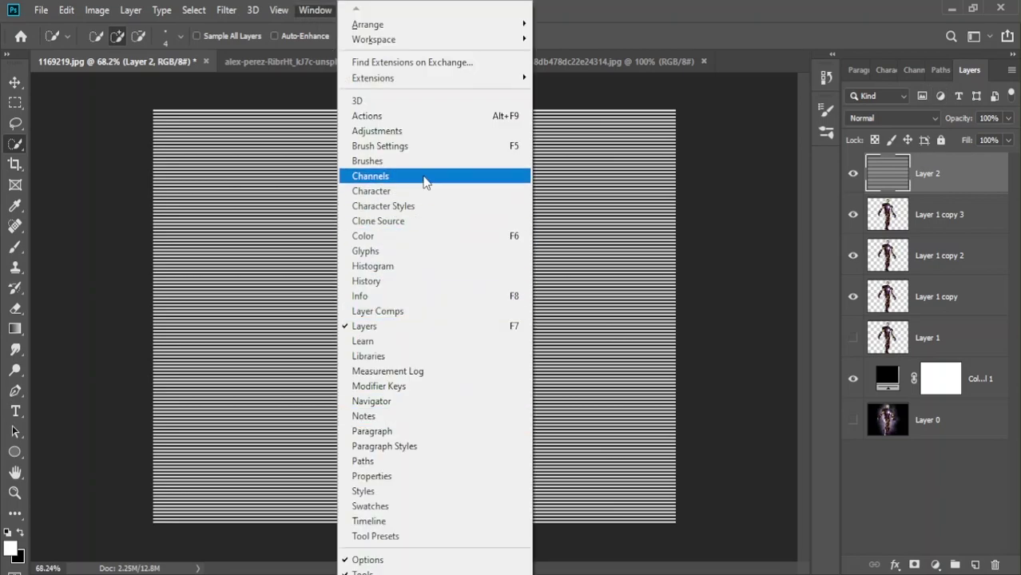
pyautogui.click(368, 178)
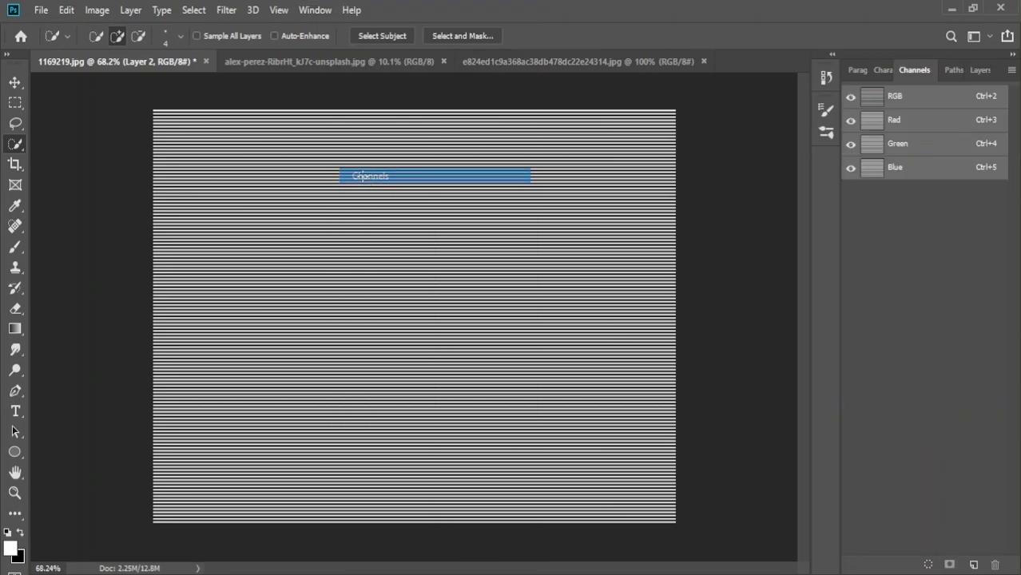
pyautogui.keyDown('ctrl'); pyautogui.click(873, 103); pyautogui.keyUp('ctrl')
pyautogui.click(975, 71)
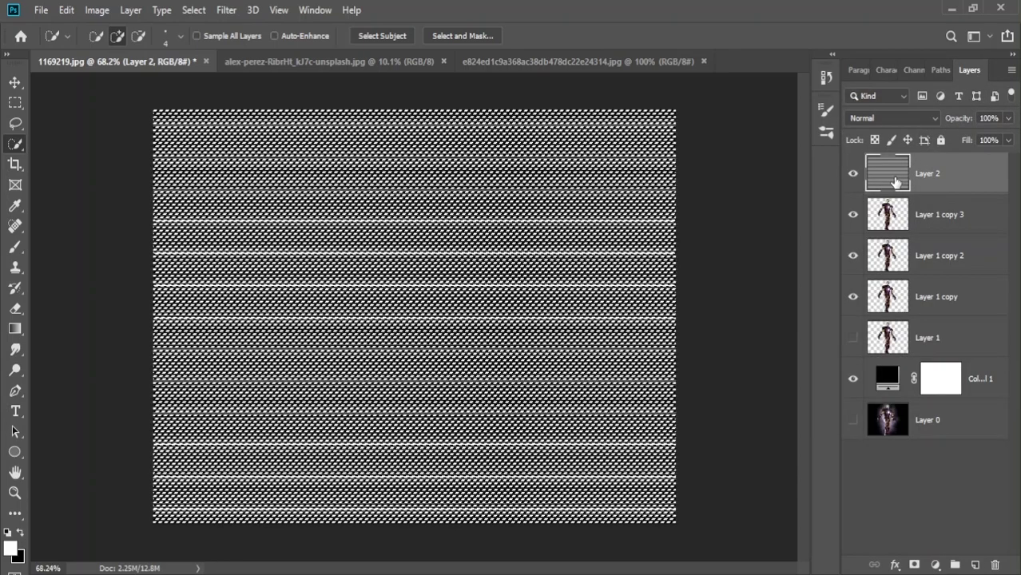
pyautogui.click(853, 174)
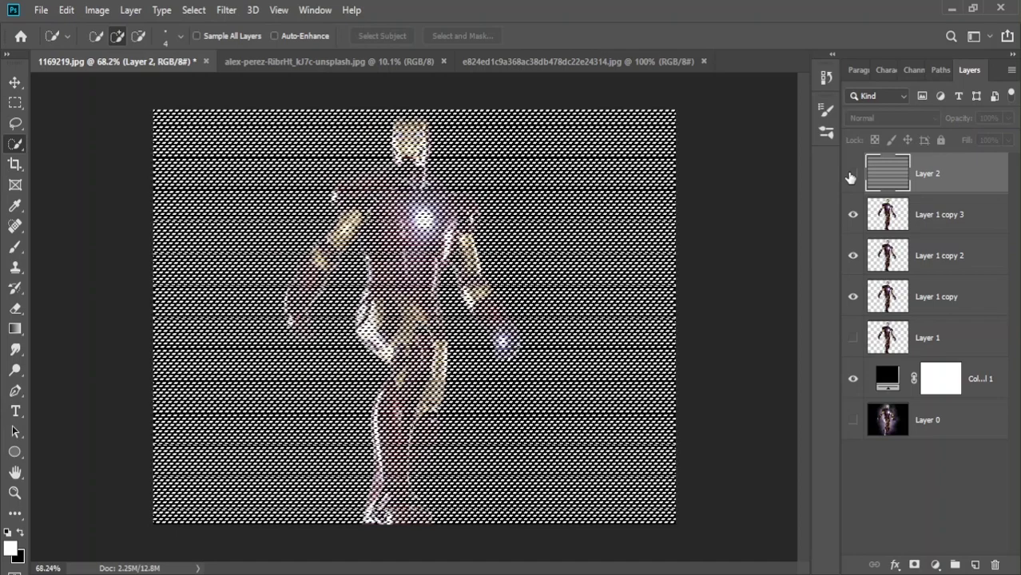
pyautogui.click(951, 215)
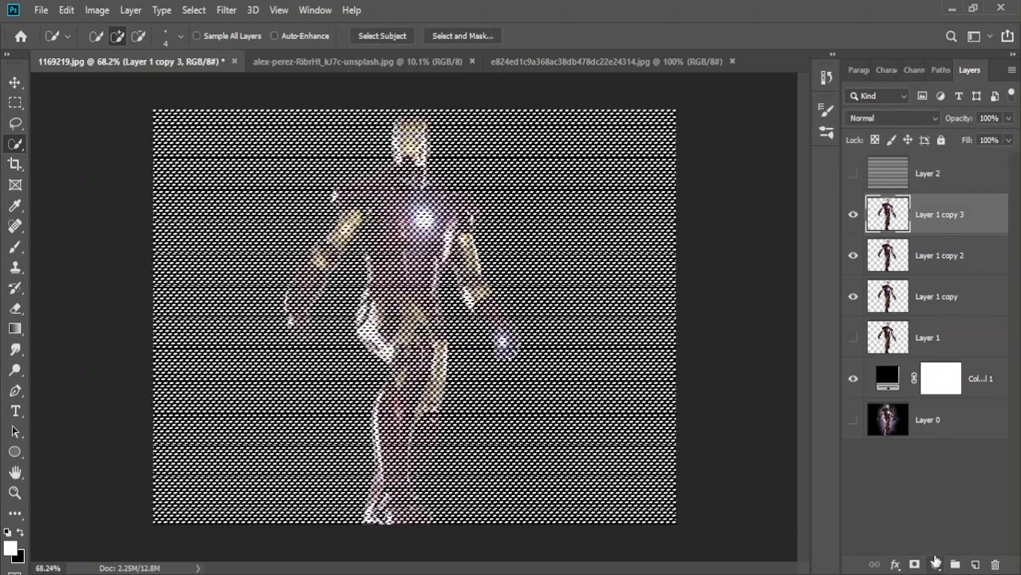
pyautogui.click(914, 565)
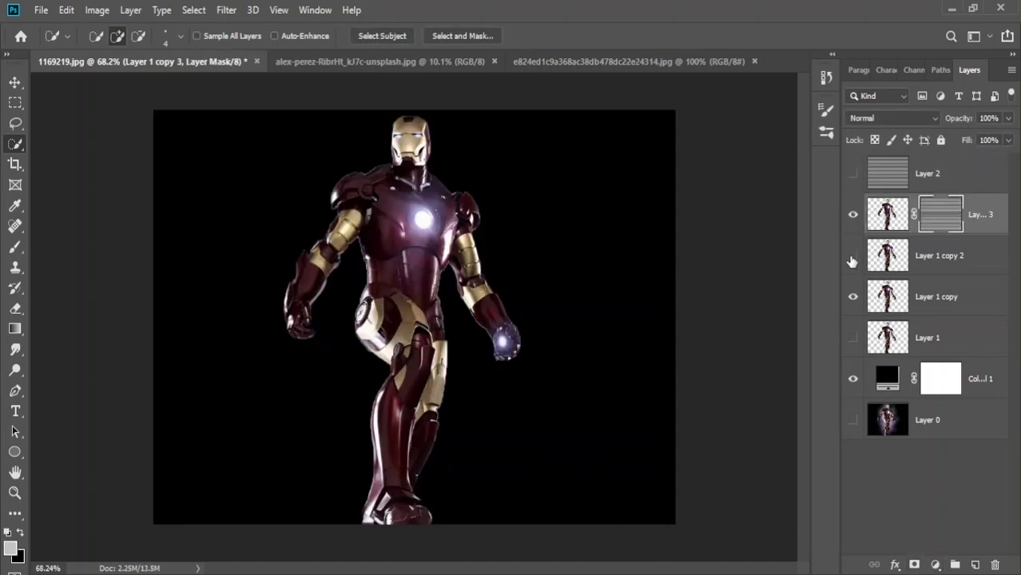
# Step: Copy the stripe mask onto Layer 1 copy 2
pyautogui.click(853, 297)
pyautogui.click(853, 256)
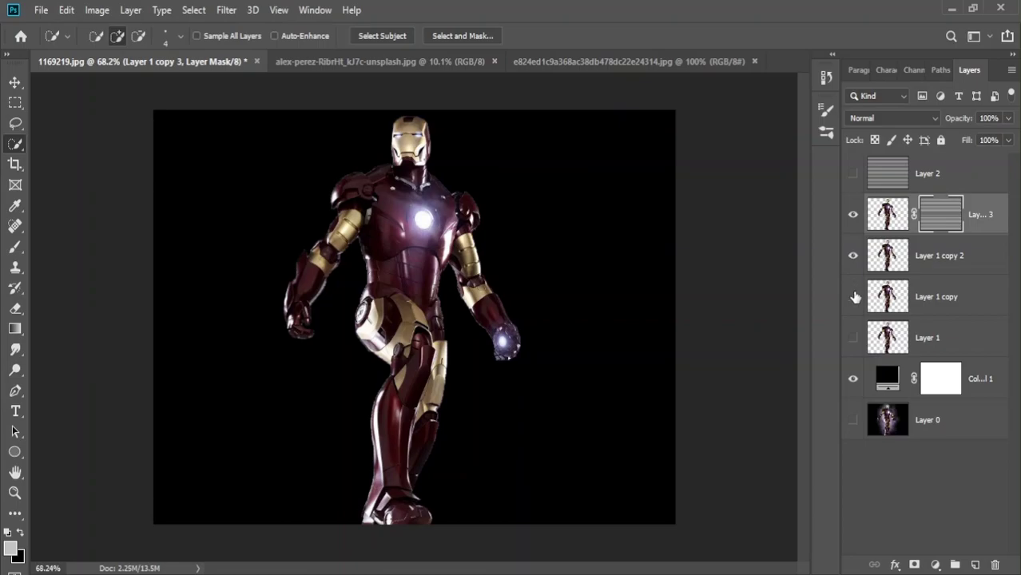
pyautogui.click(854, 296)
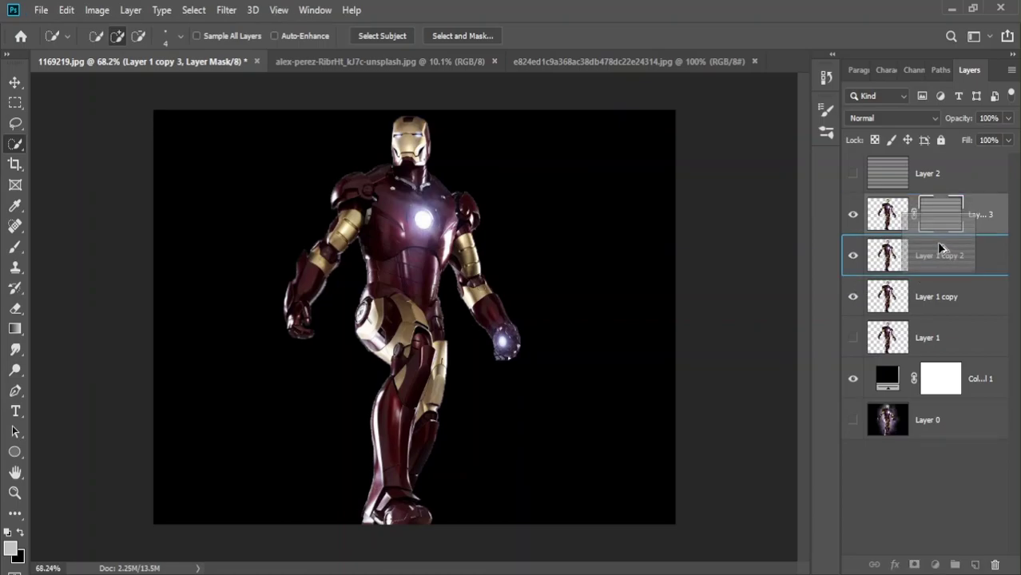
pyautogui.moveTo(943, 221); pyautogui.dragTo(939, 291)
# Step: Rename the three Iron Man copies blur1, blur2 and original from bottom to top
pyautogui.doubleClick(983, 296)
pyautogui.hotkey('ctrl', 'a')
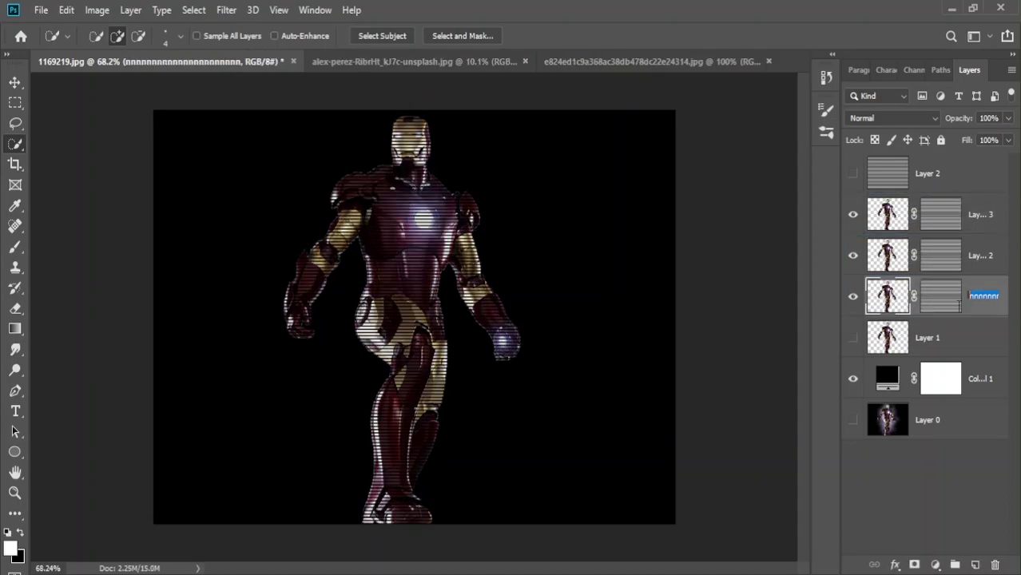
pyautogui.press('BackSpace')
pyautogui.write('blur1')
pyautogui.press('Return')
pyautogui.doubleClick(988, 255)
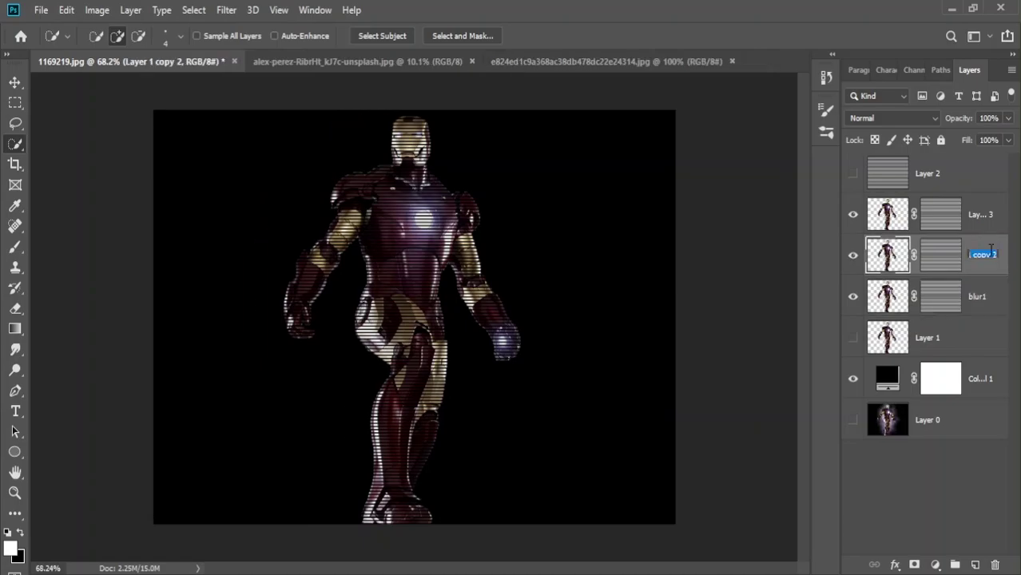
pyautogui.press('BackSpace')
pyautogui.doubleClick(979, 216)
pyautogui.press('BackSpace')
pyautogui.write('original')
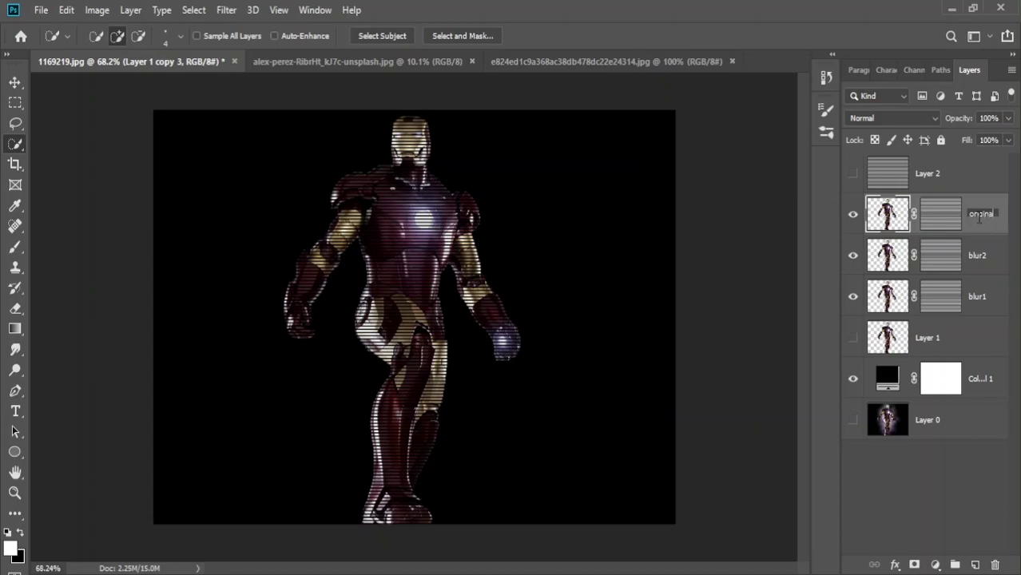
pyautogui.press('Return')
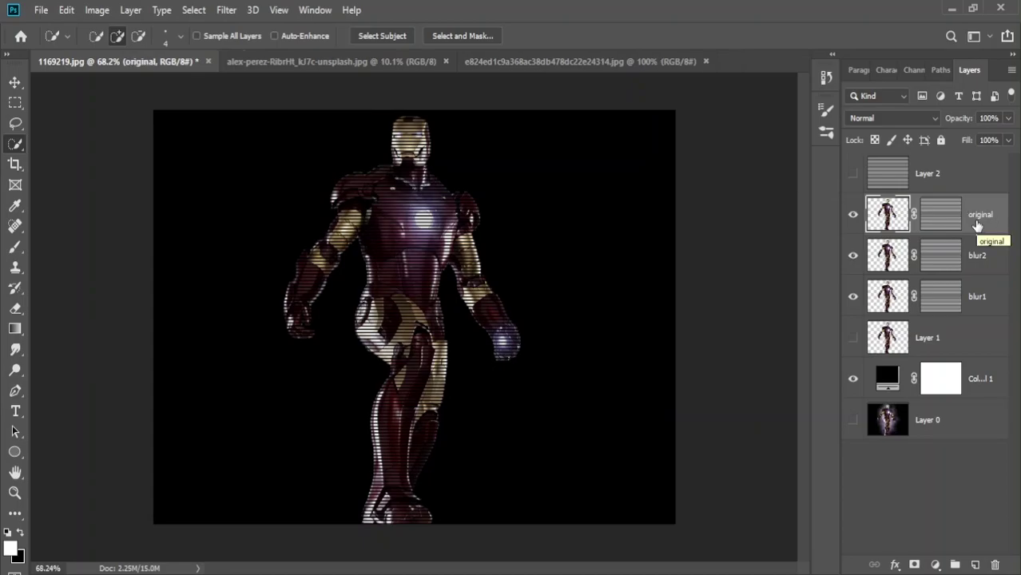
# Step: Apply a horizontal Motion Blur at angle 0 and about 281 pixels to blur1
pyautogui.click(977, 296)
pyautogui.click(853, 256)
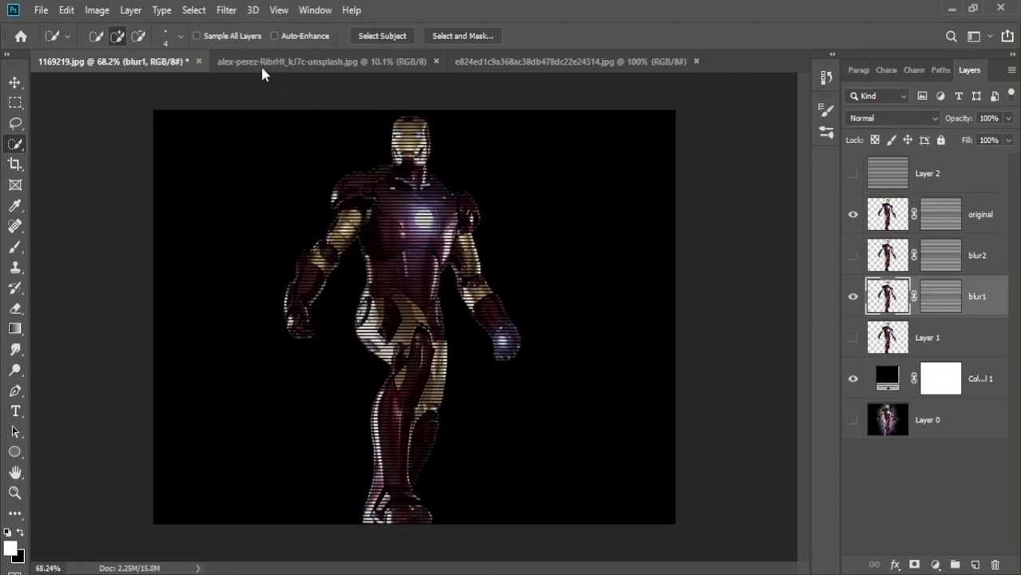
pyautogui.click(233, 11)
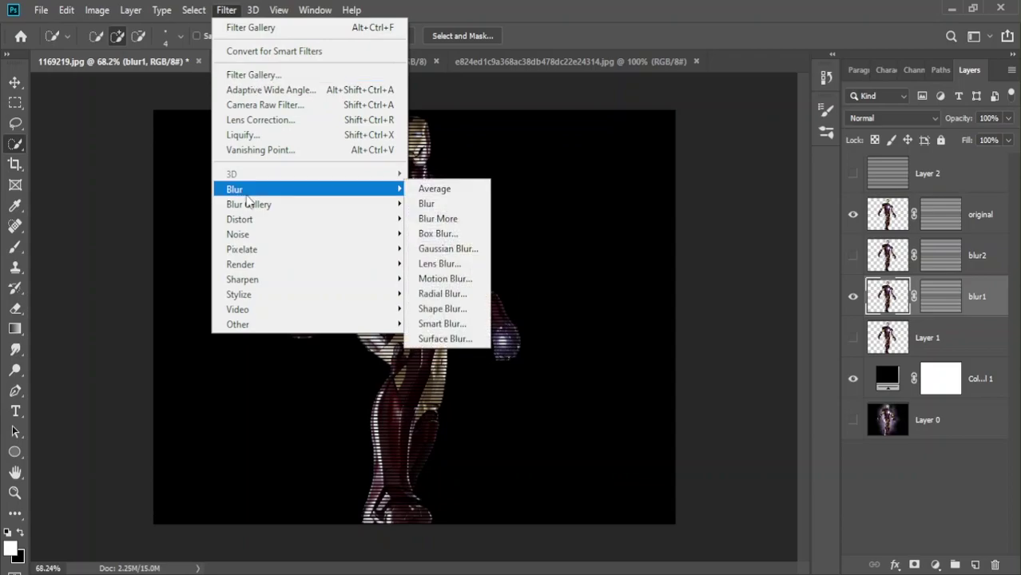
pyautogui.click(439, 279)
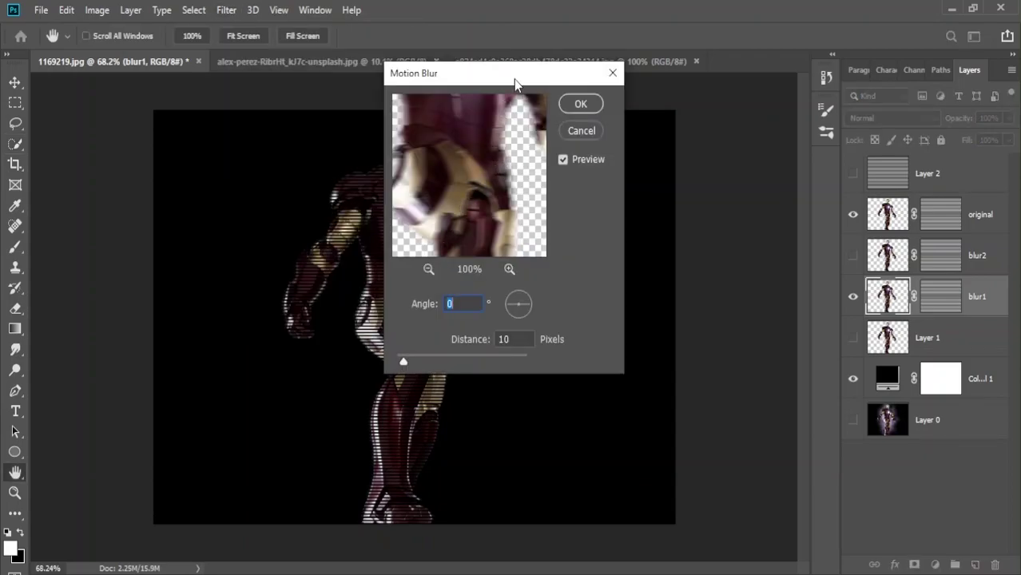
pyautogui.moveTo(514, 79)
pyautogui.mouseDown()
pyautogui.moveTo(737, 158)
pyautogui.moveTo(718, 122)
pyautogui.mouseUp()
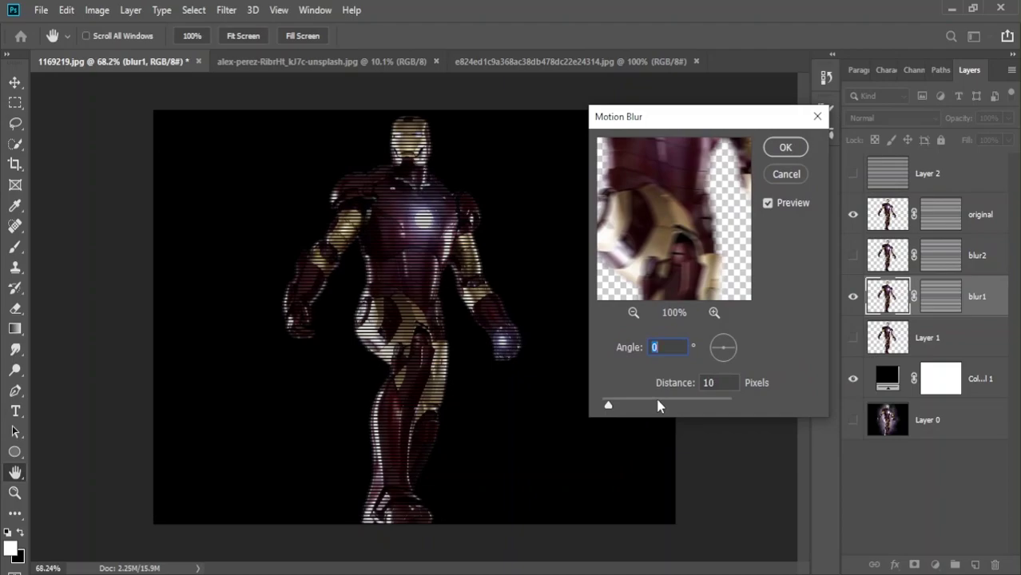
pyautogui.moveTo(608, 405); pyautogui.dragTo(687, 409)
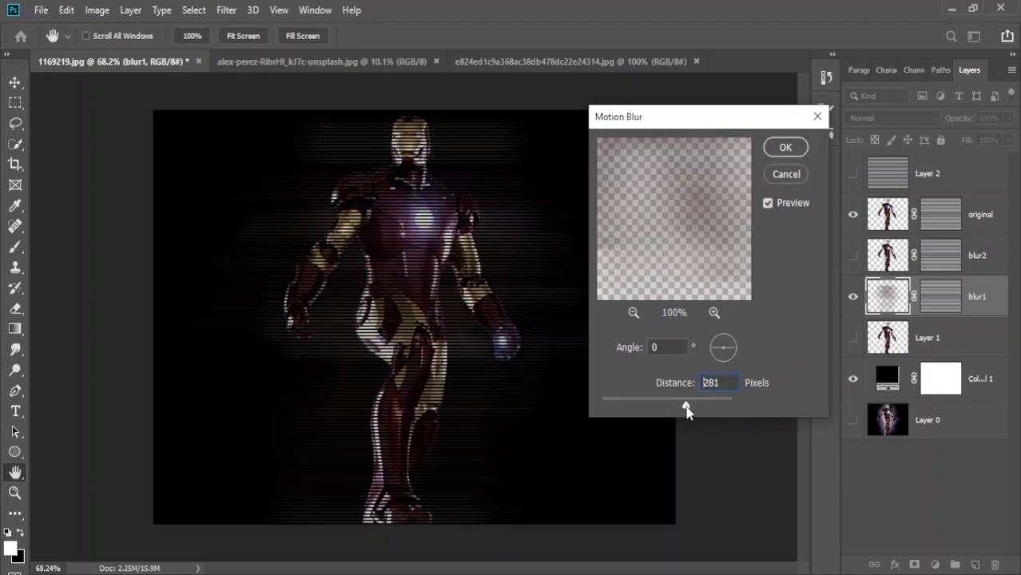
pyautogui.click(787, 149)
pyautogui.press('w')
# Step: Apply a stronger Motion Blur at angle 0 and 382 pixels to blur2
pyautogui.click(872, 250)
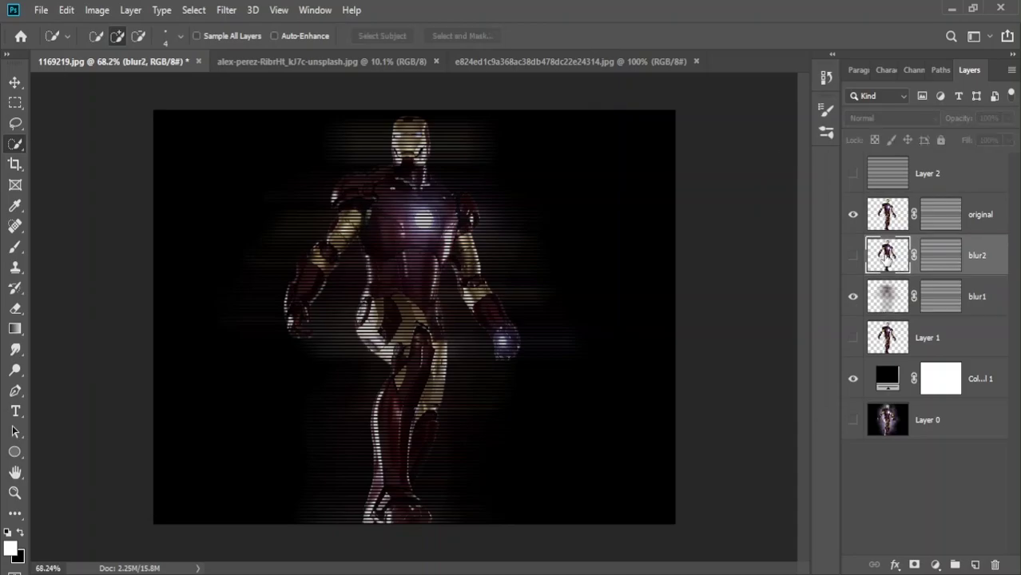
pyautogui.click(853, 255)
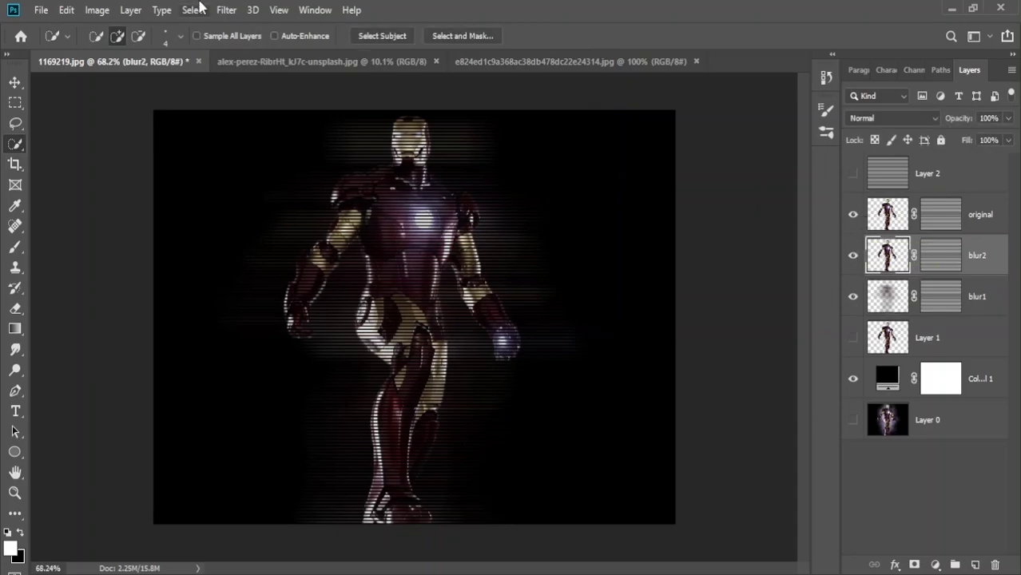
pyautogui.click(226, 10)
pyautogui.moveTo(234, 189)
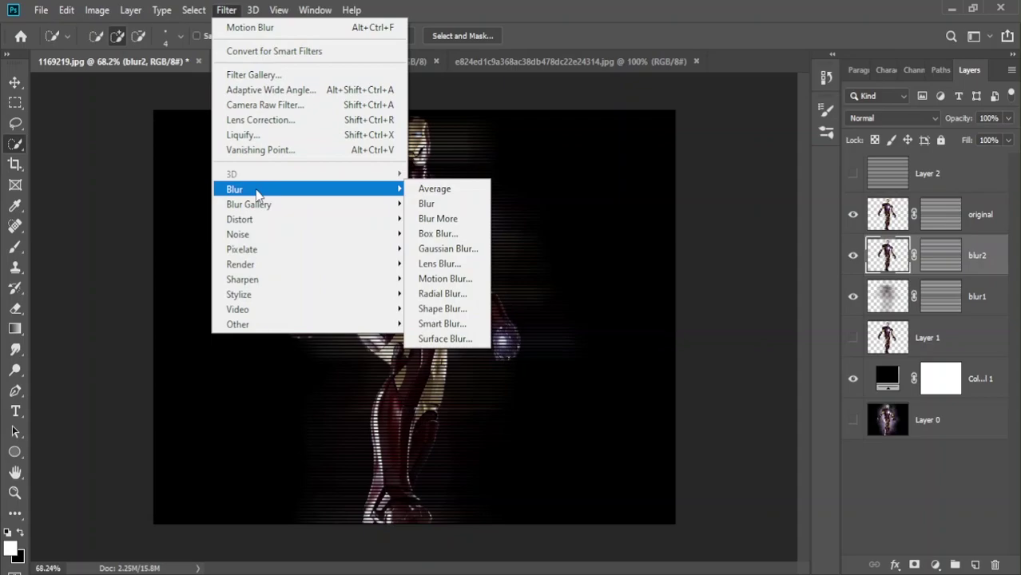
pyautogui.click(436, 278)
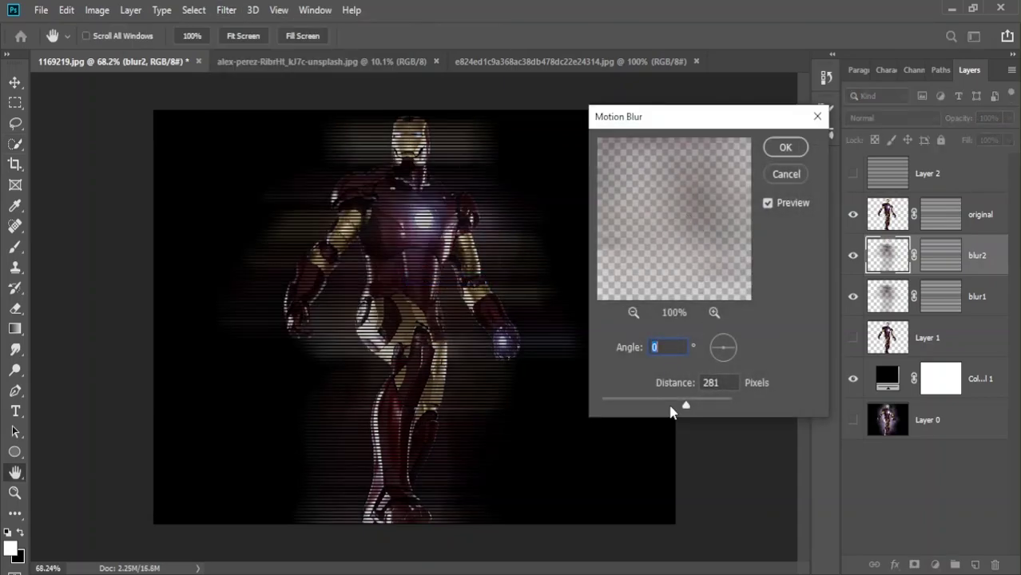
pyautogui.moveTo(684, 409); pyautogui.dragTo(692, 406)
pyautogui.click(783, 150)
pyautogui.press('w')
pyautogui.click(874, 215)
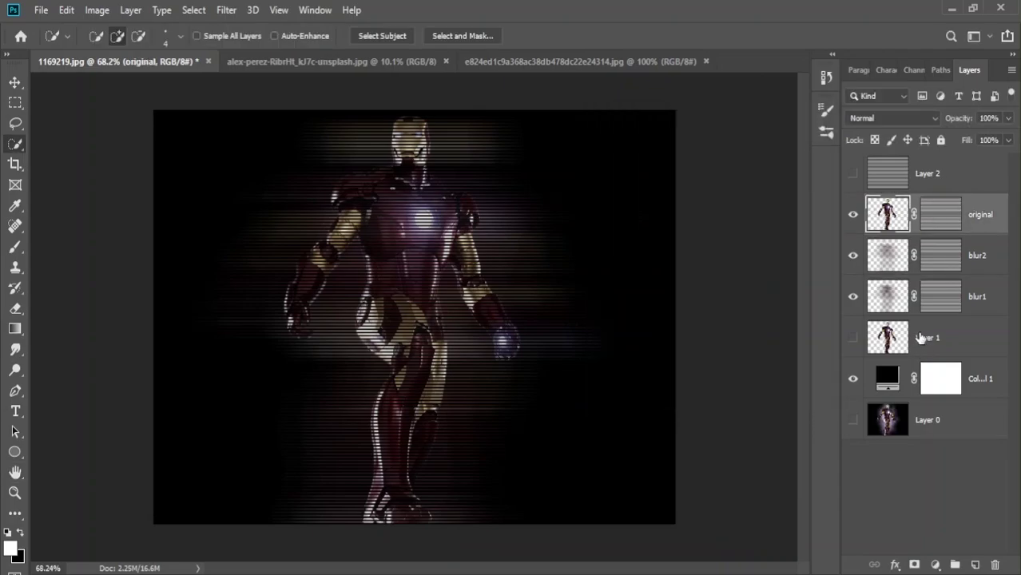
# Step: Put Layer 1 above original and show it alone. Give it a Gaussian Blur of radius 2
pyautogui.moveTo(920, 338); pyautogui.dragTo(901, 225)
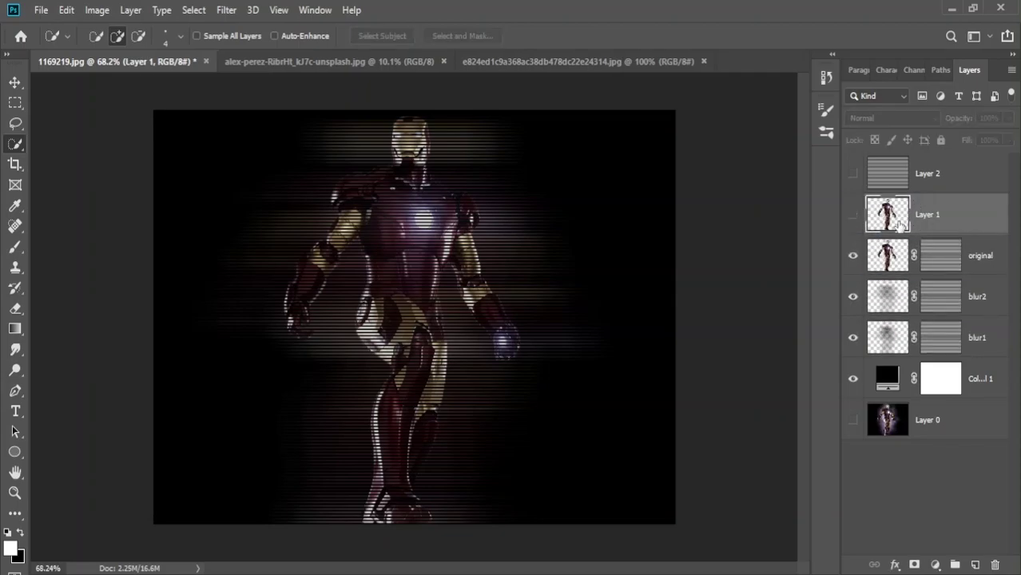
pyautogui.click(854, 216)
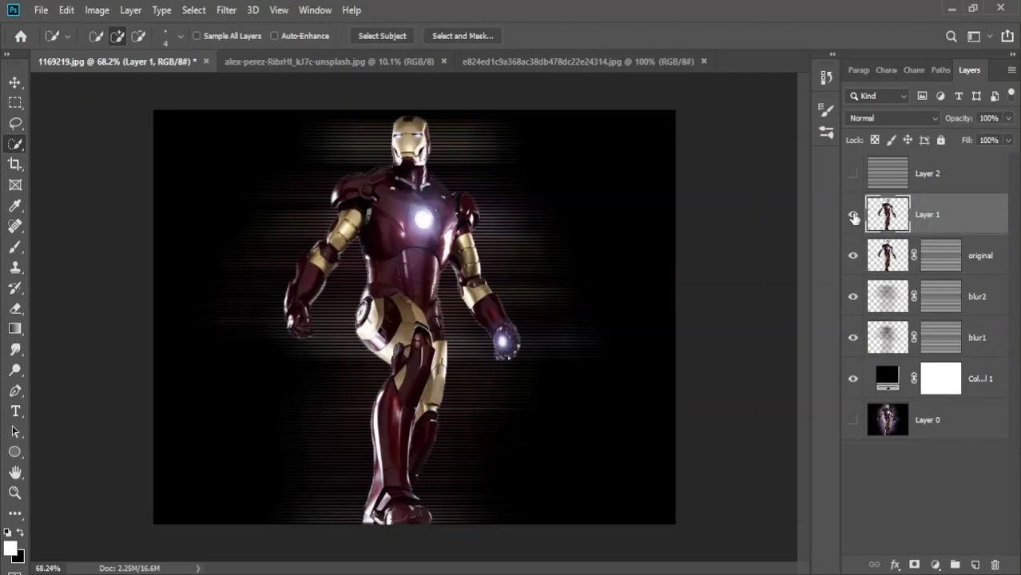
pyautogui.moveTo(853, 256); pyautogui.dragTo(852, 370)
pyautogui.click(852, 376)
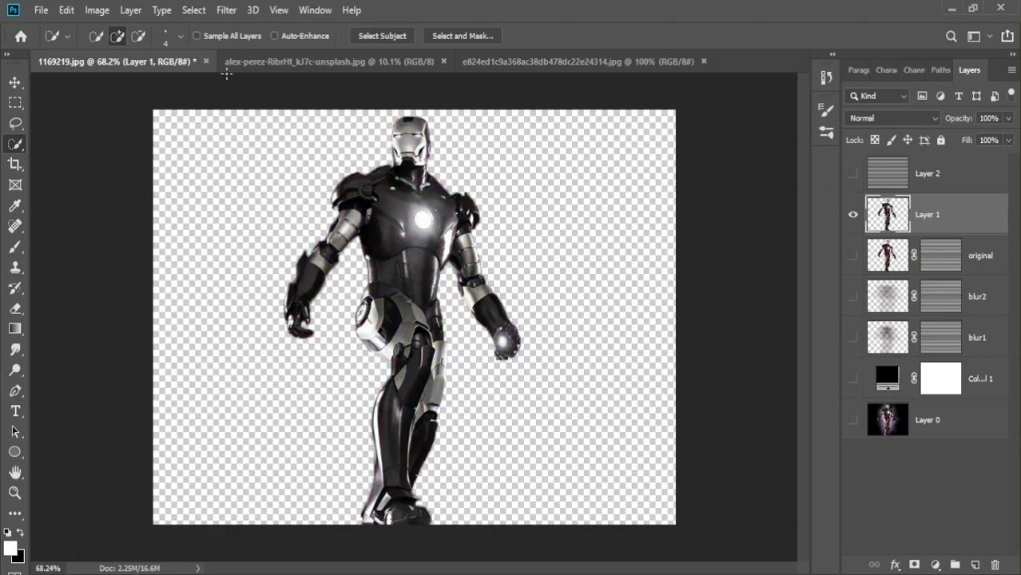
pyautogui.click(220, 12)
pyautogui.moveTo(234, 189)
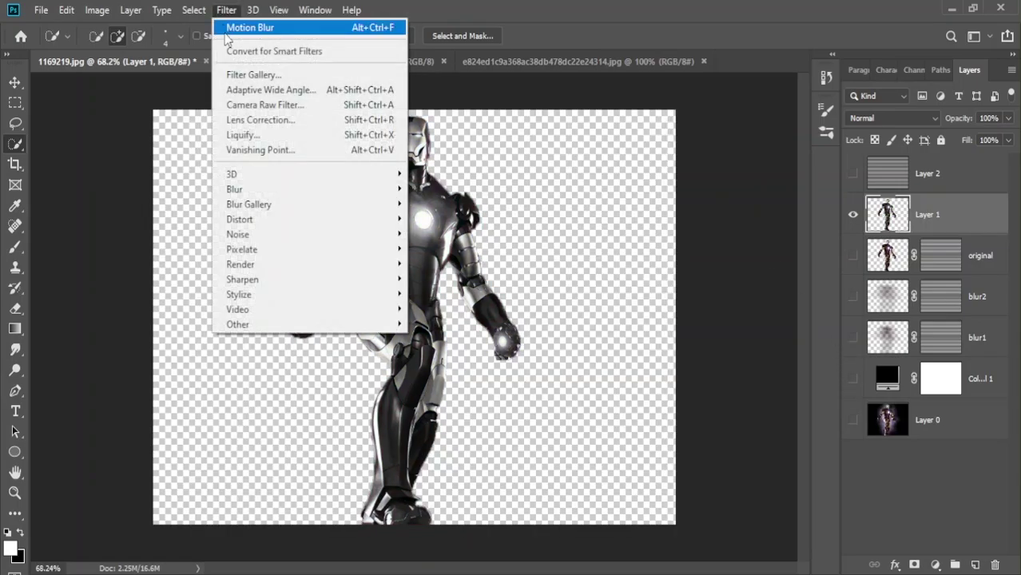
pyautogui.click(445, 249)
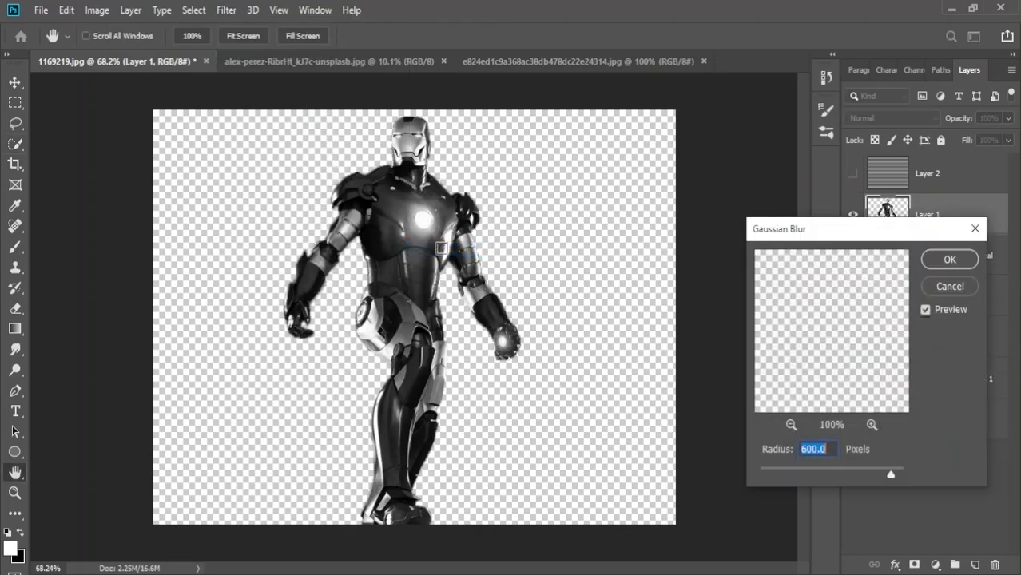
pyautogui.moveTo(889, 478); pyautogui.dragTo(774, 477)
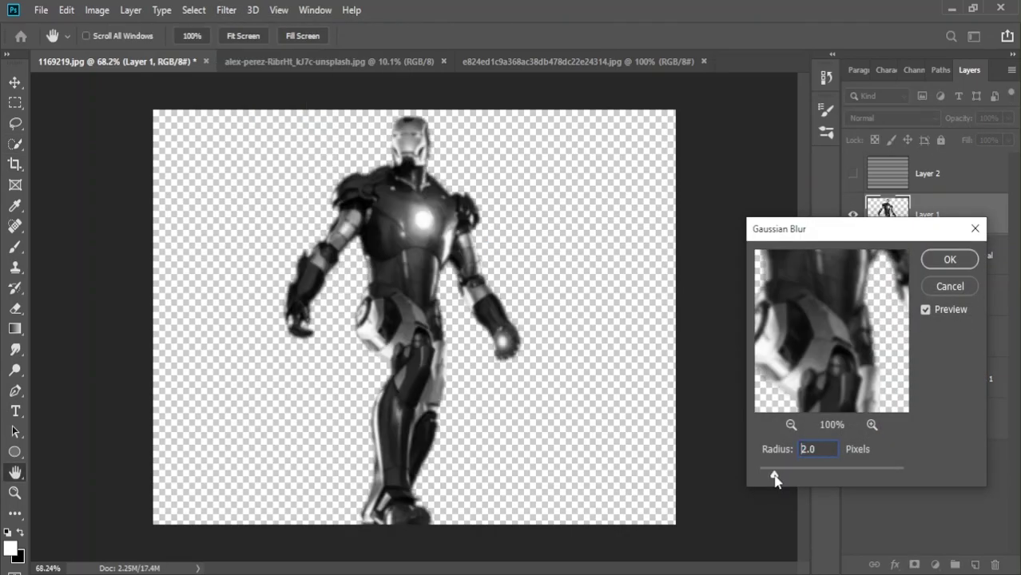
pyautogui.click(949, 260)
# Step: Save the document in Photoshop format as displacement map.psd on the Desktop
pyautogui.click(66, 9)
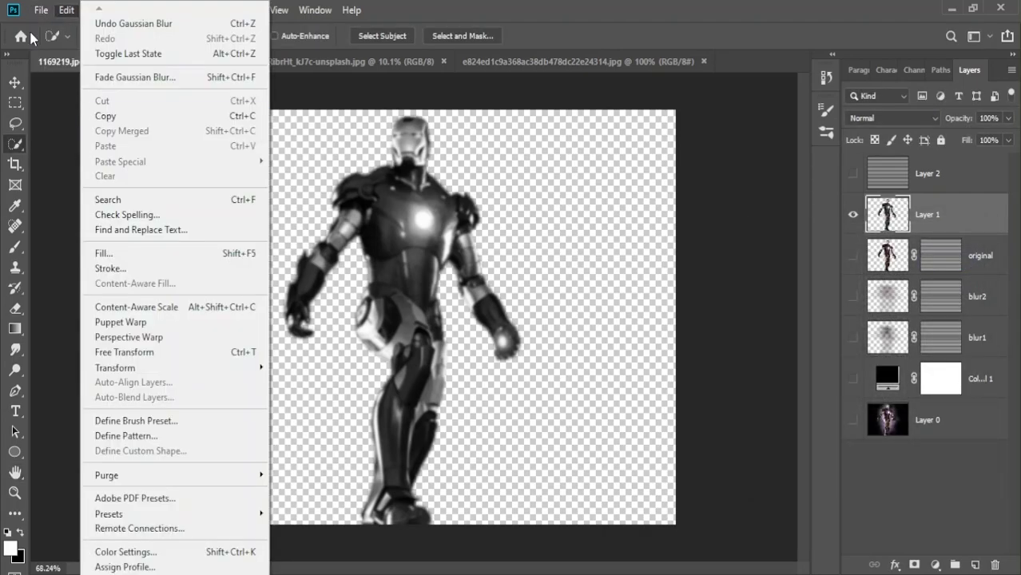
pyautogui.click(37, 11)
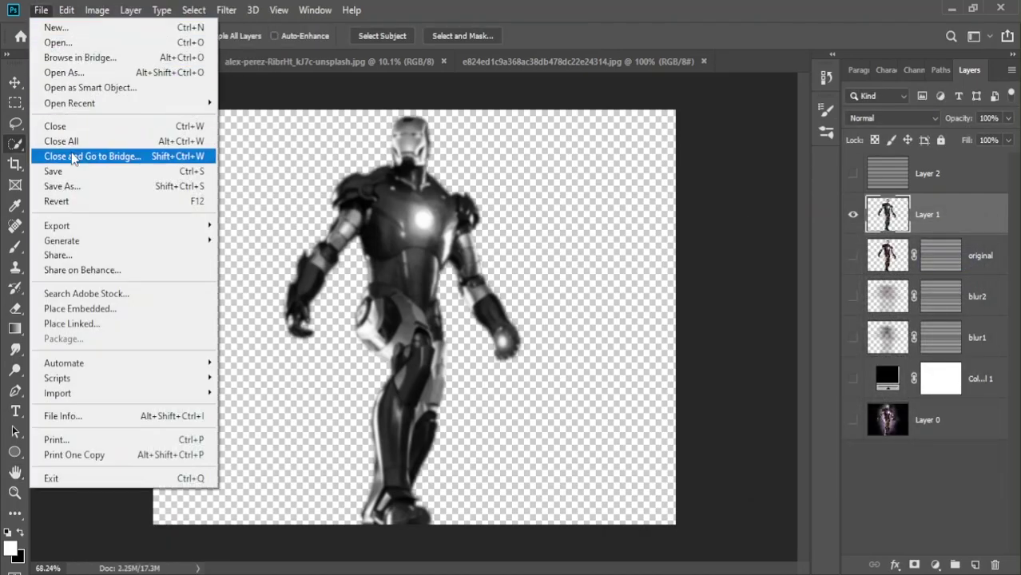
pyautogui.click(74, 192)
pyautogui.press('BackSpace')
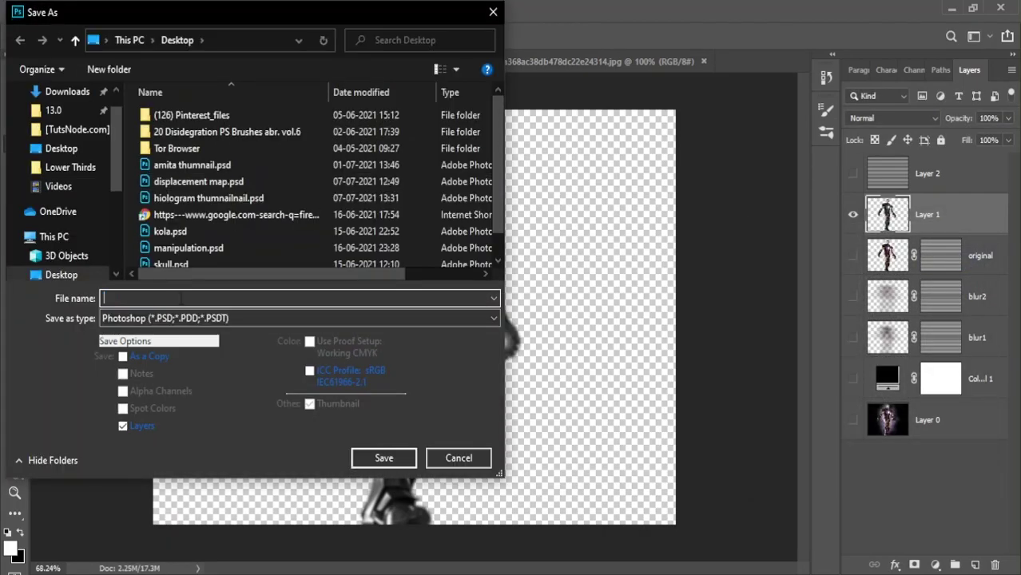
pyautogui.write('dis')
pyautogui.click(152, 313)
pyautogui.click(158, 318)
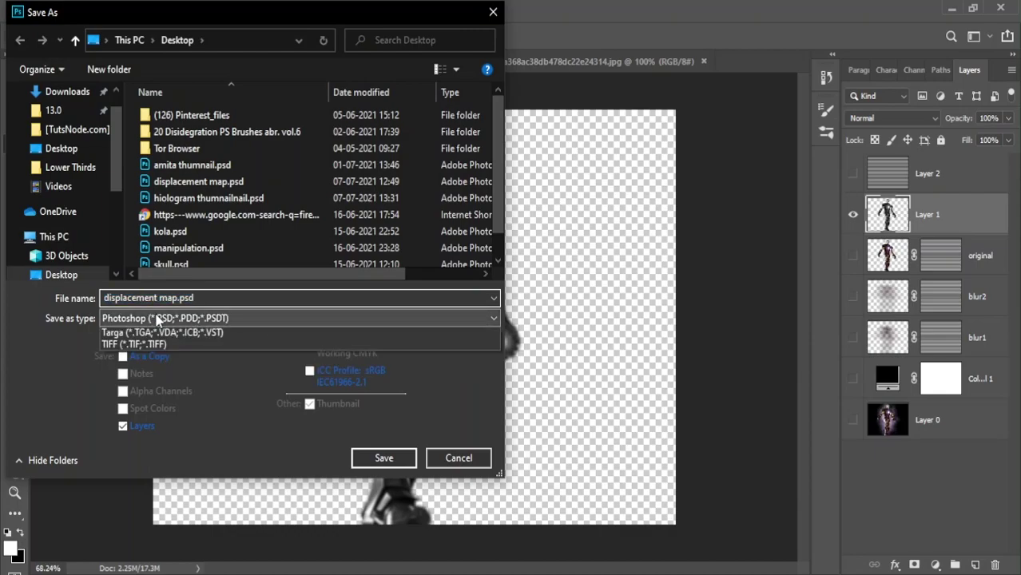
pyautogui.click(492, 316)
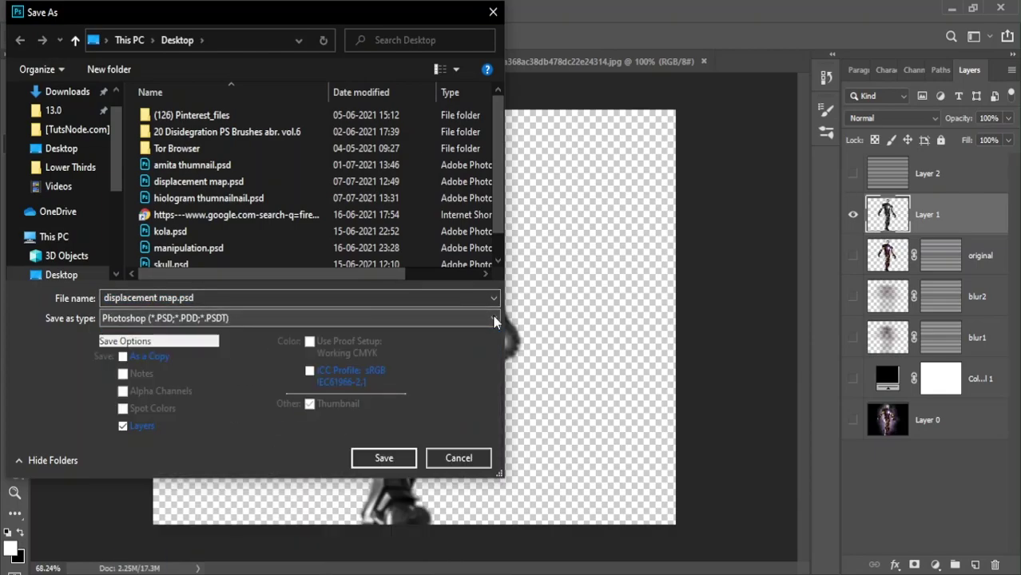
pyautogui.press('Return')
# Step: Confirm the PSD options and move Layer 1 below the fill layer. Reshow the other layers and target original's mask
pyautogui.click(674, 155)
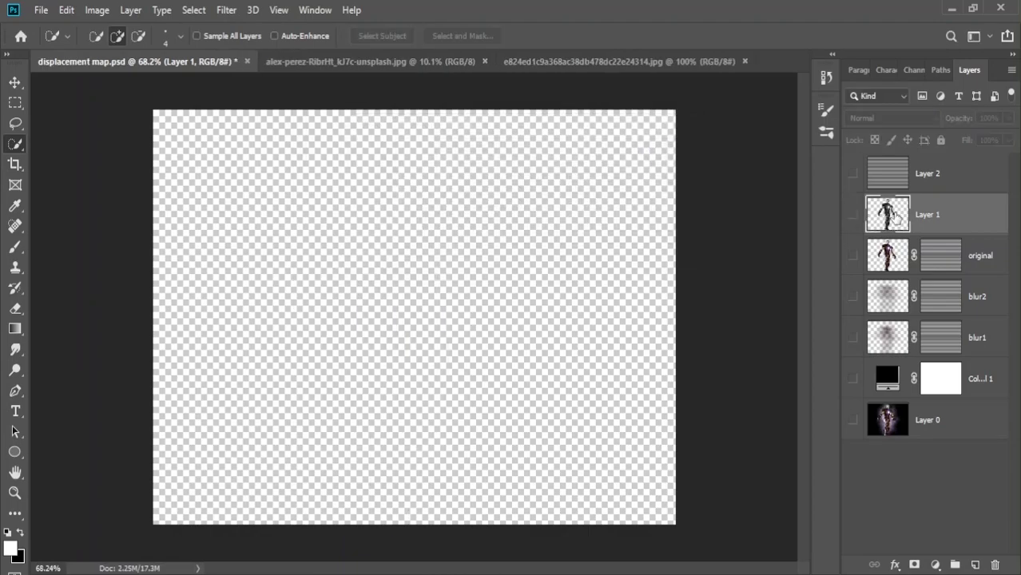
pyautogui.moveTo(919, 214); pyautogui.dragTo(926, 400)
pyautogui.moveTo(853, 215); pyautogui.dragTo(853, 337)
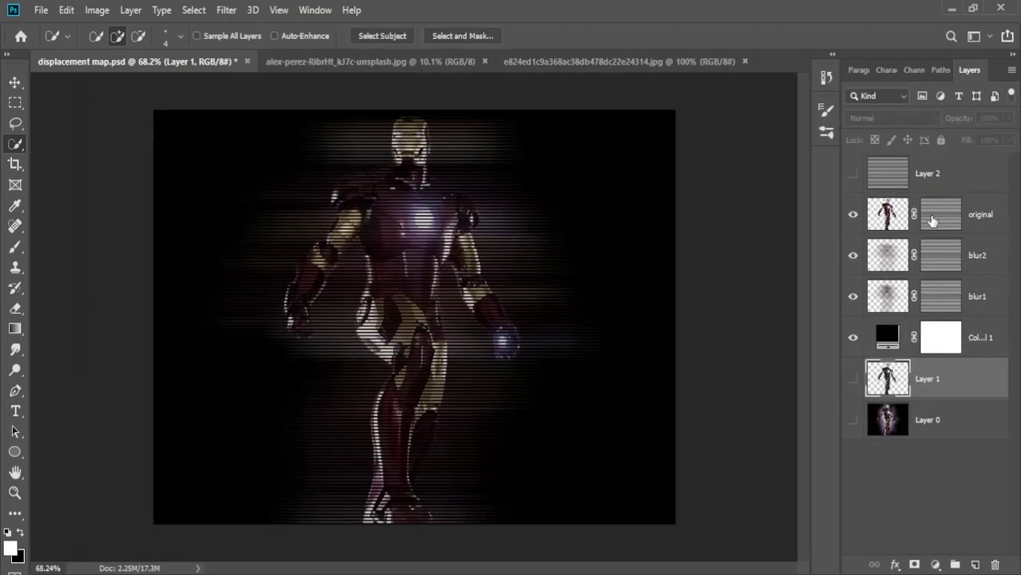
pyautogui.click(941, 214)
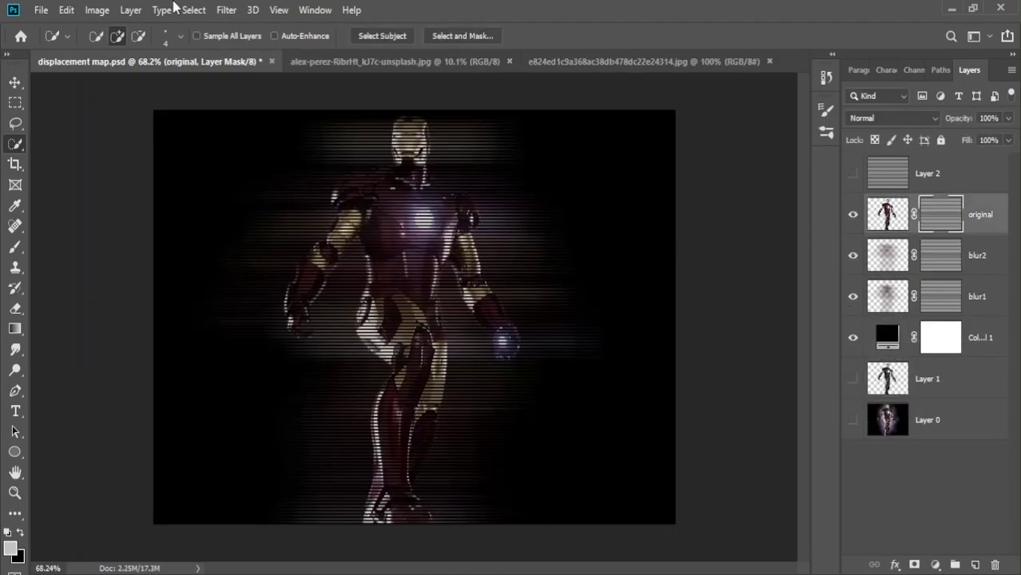
# Step: Displace the original layer's mask at scale 2 by 2 using displacement map.psd
pyautogui.click(226, 10)
pyautogui.press('Escape')
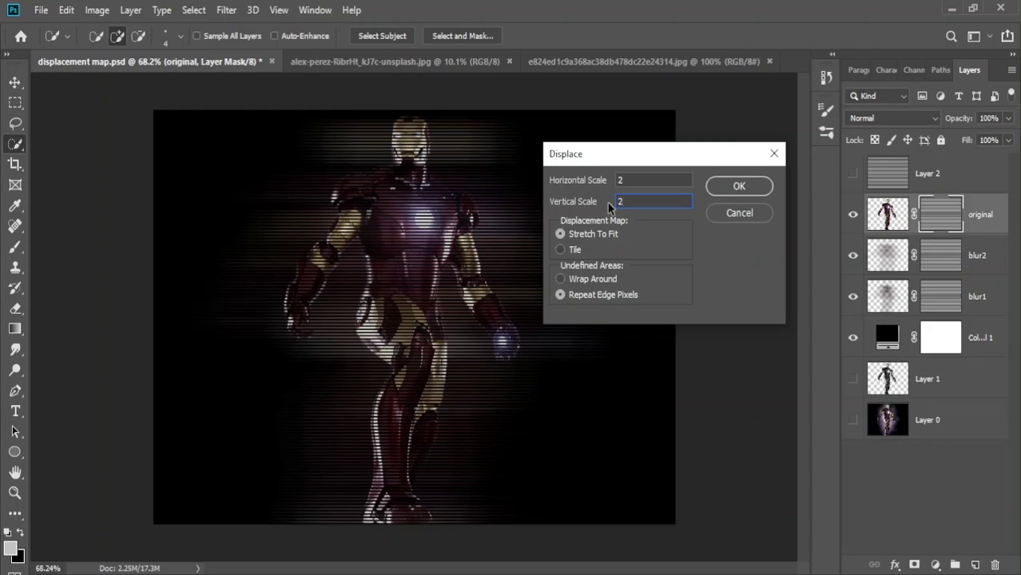
pyautogui.click(741, 192)
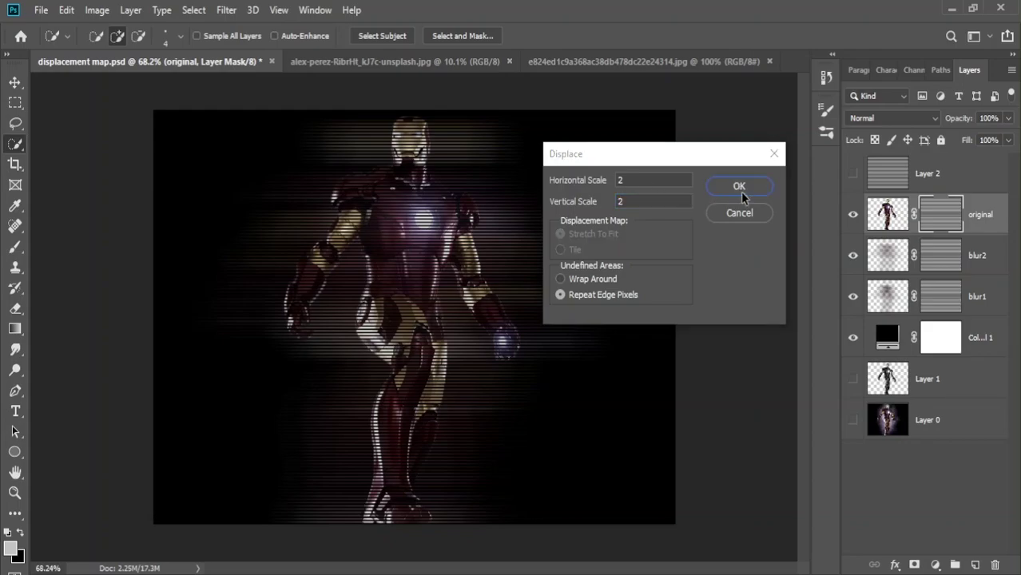
pyautogui.click(181, 183)
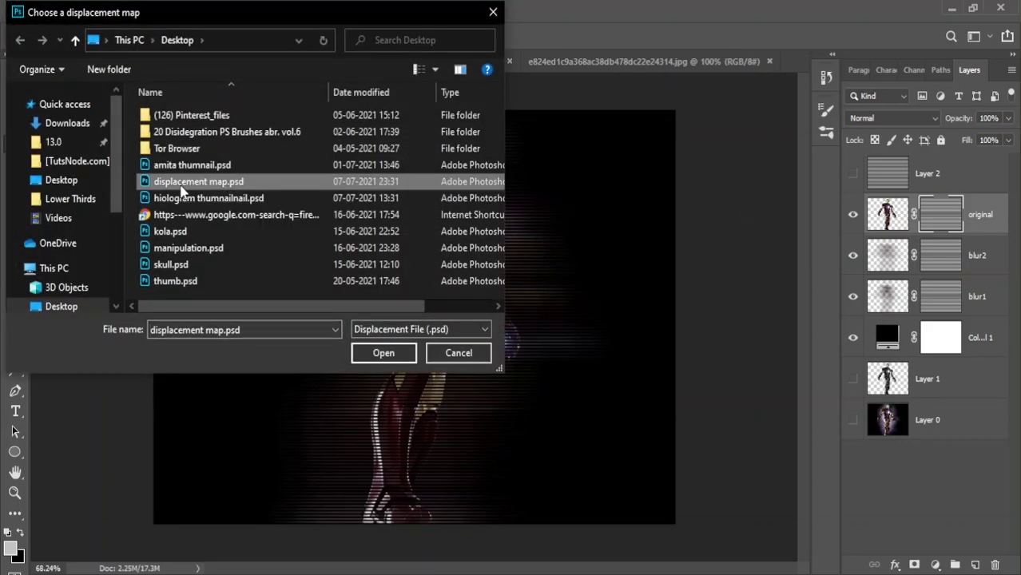
pyautogui.doubleClick(212, 183)
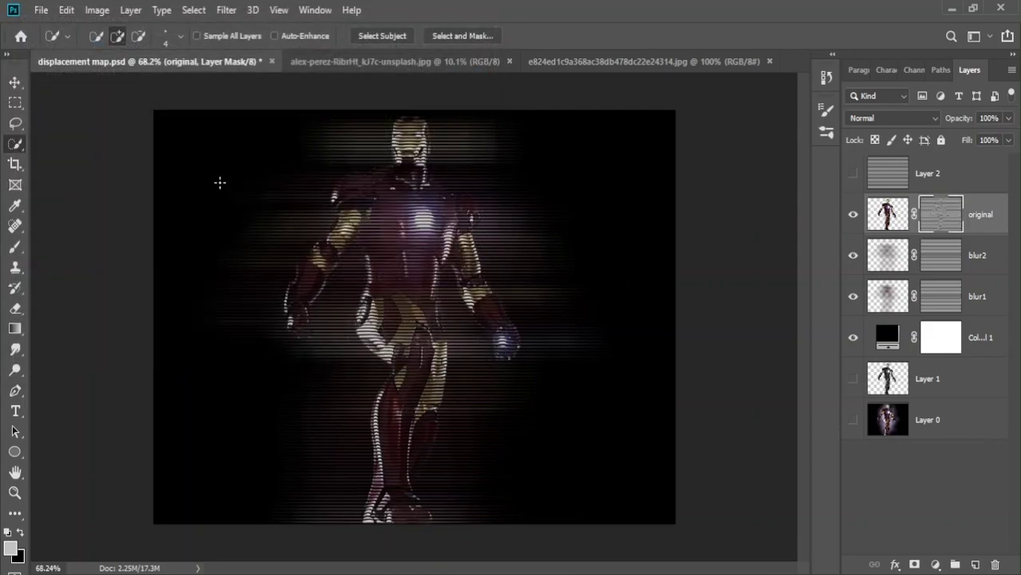
pyautogui.press('v')
pyautogui.click(226, 9)
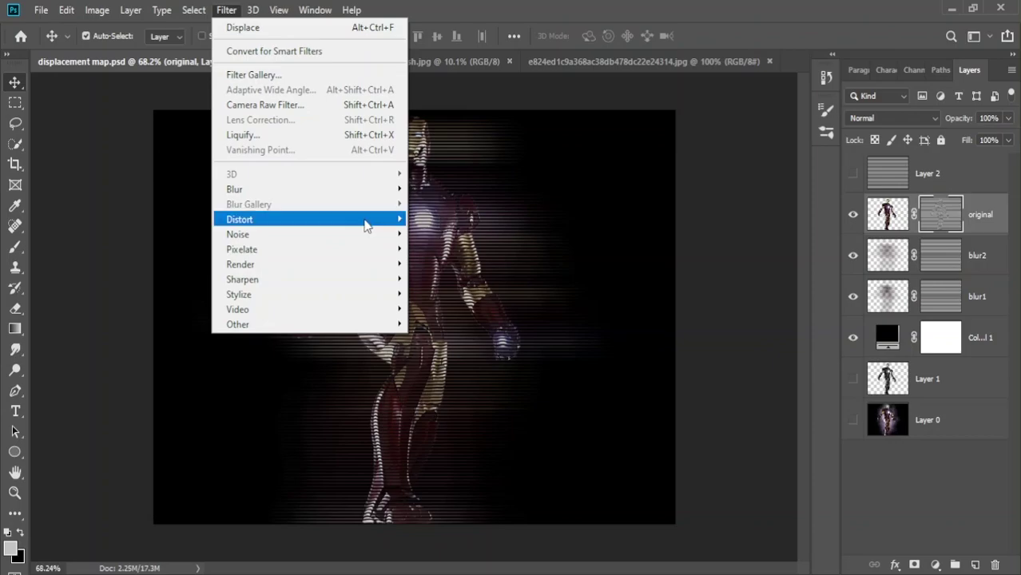
# Step: Re-apply Displace to the original mask at scale 4 by 2 using displacement map.psd
pyautogui.moveTo(240, 219)
pyautogui.click(437, 219)
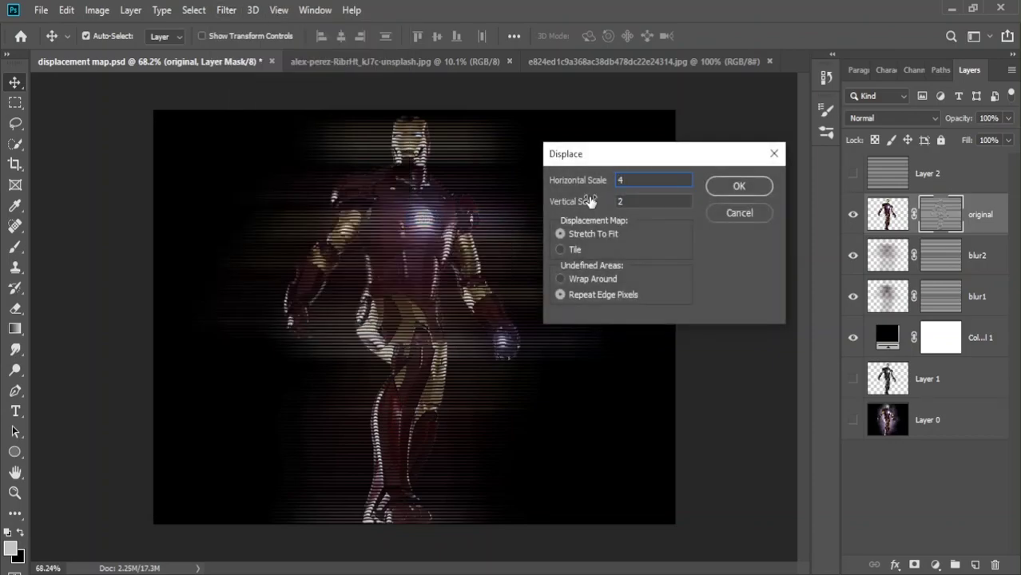
pyautogui.doubleClick(644, 203)
pyautogui.click(717, 184)
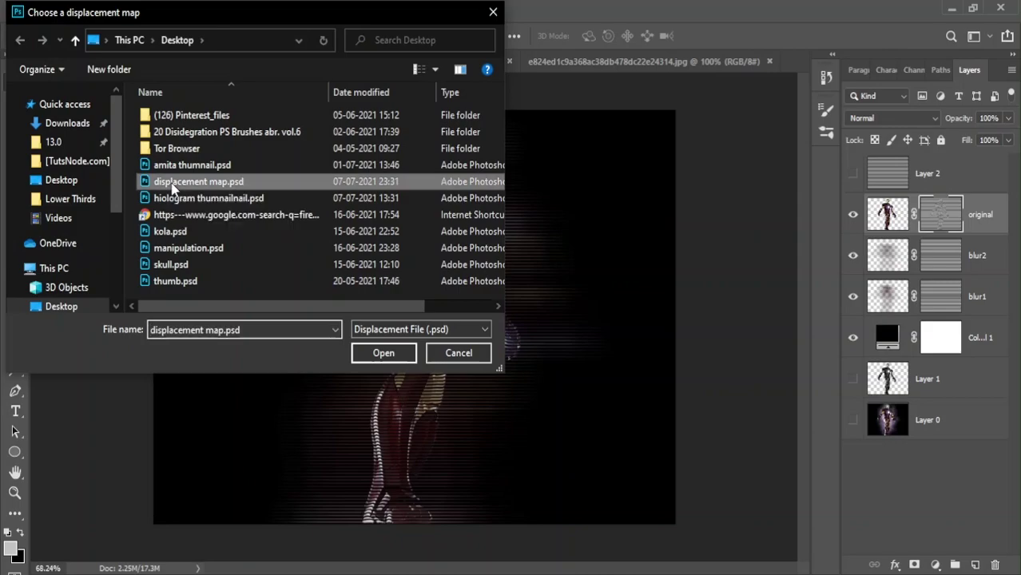
pyautogui.doubleClick(173, 183)
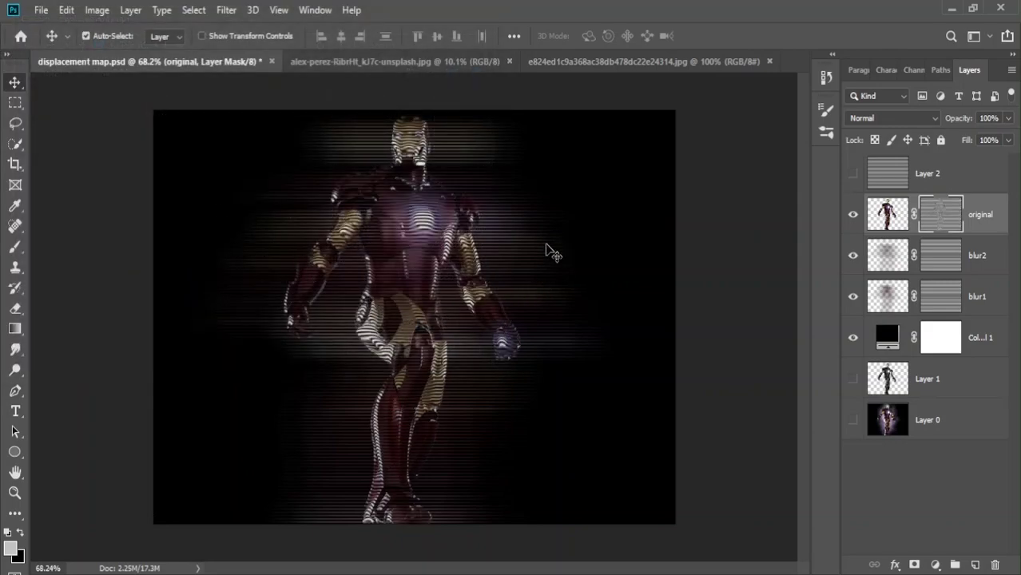
pyautogui.hotkey('ctrl', '2')
# Step: Duplicate the original layer, hide the copy, and target the original layer's mask
pyautogui.hotkey('ctrl', 'j')
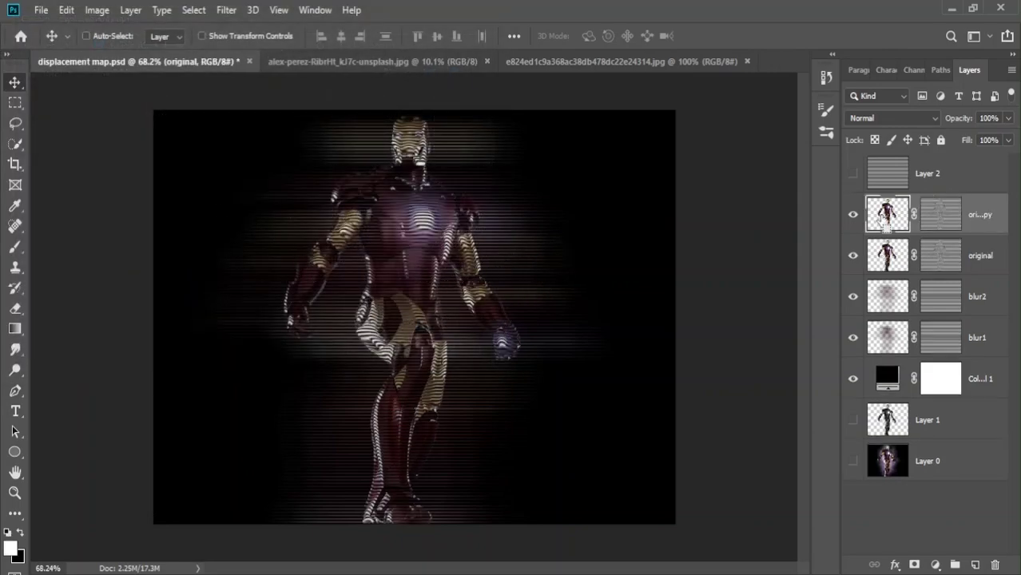
pyautogui.click(853, 256)
pyautogui.click(854, 216)
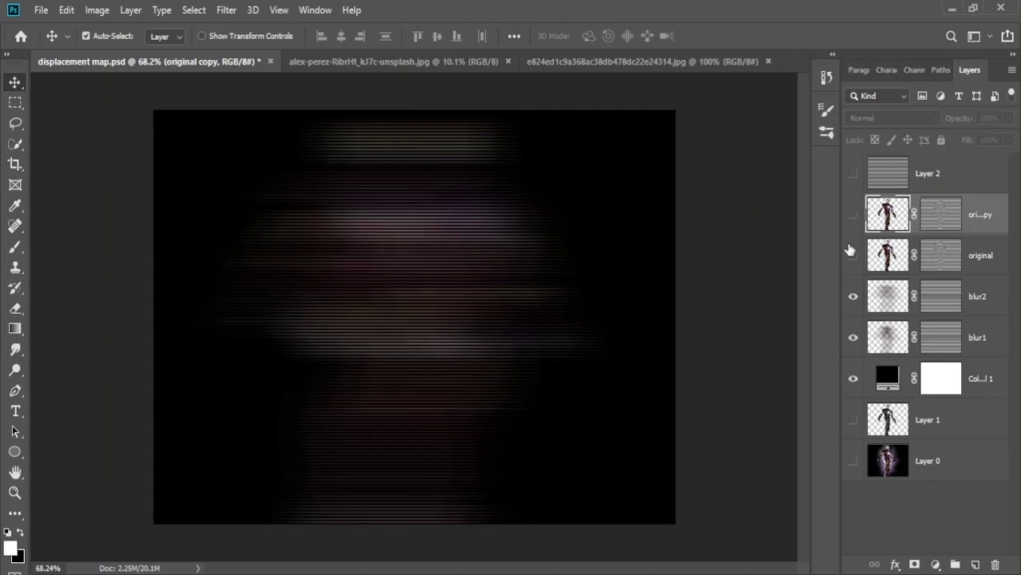
pyautogui.click(853, 256)
pyautogui.click(941, 255)
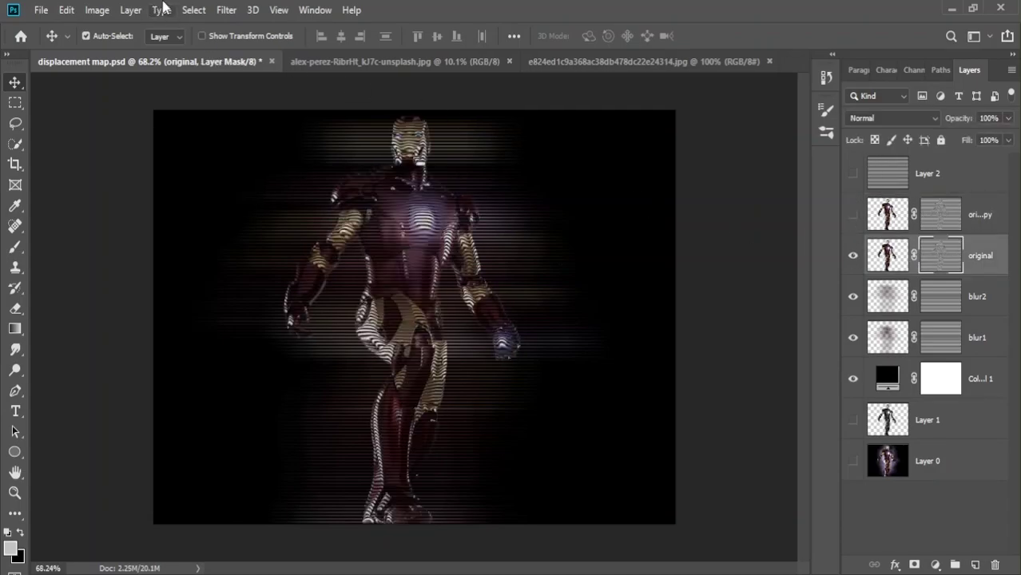
# Step: Set up a Wave distortion on the original mask with wavelength 39 to 441
pyautogui.click(226, 9)
pyautogui.moveTo(234, 190)
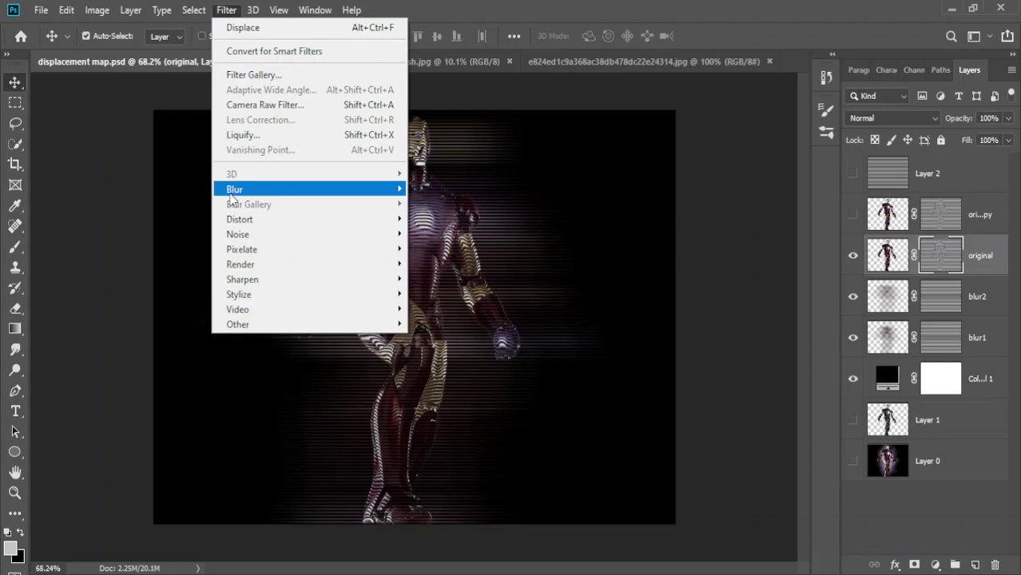
pyautogui.moveTo(239, 219)
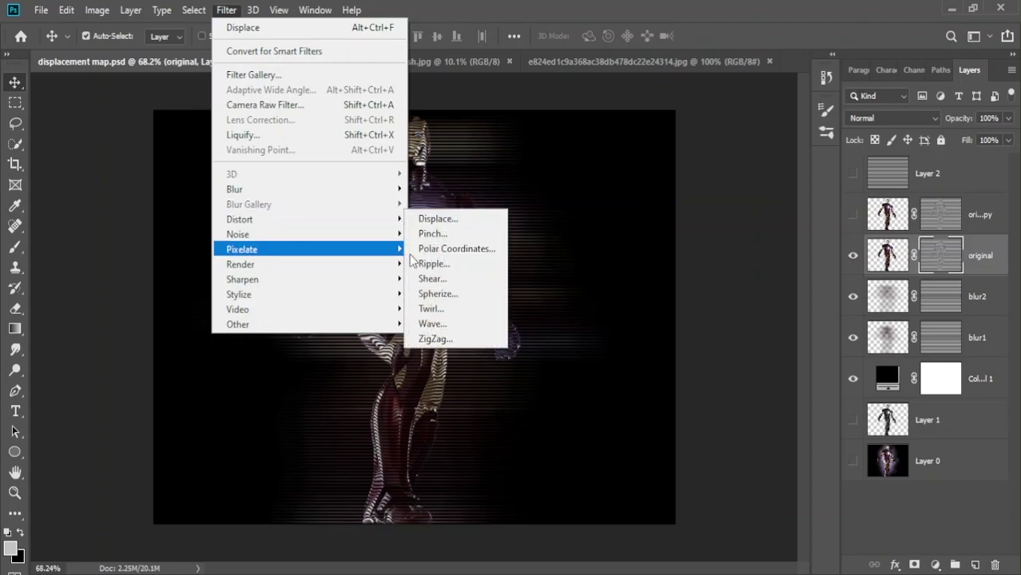
pyautogui.click(439, 323)
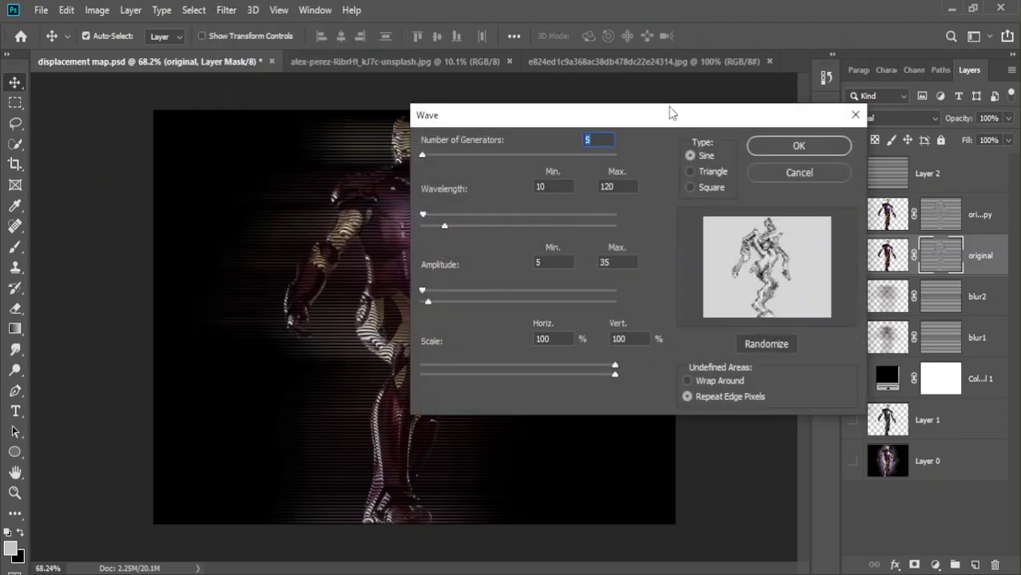
pyautogui.moveTo(673, 113); pyautogui.dragTo(823, 112)
pyautogui.moveTo(595, 226); pyautogui.dragTo(657, 227)
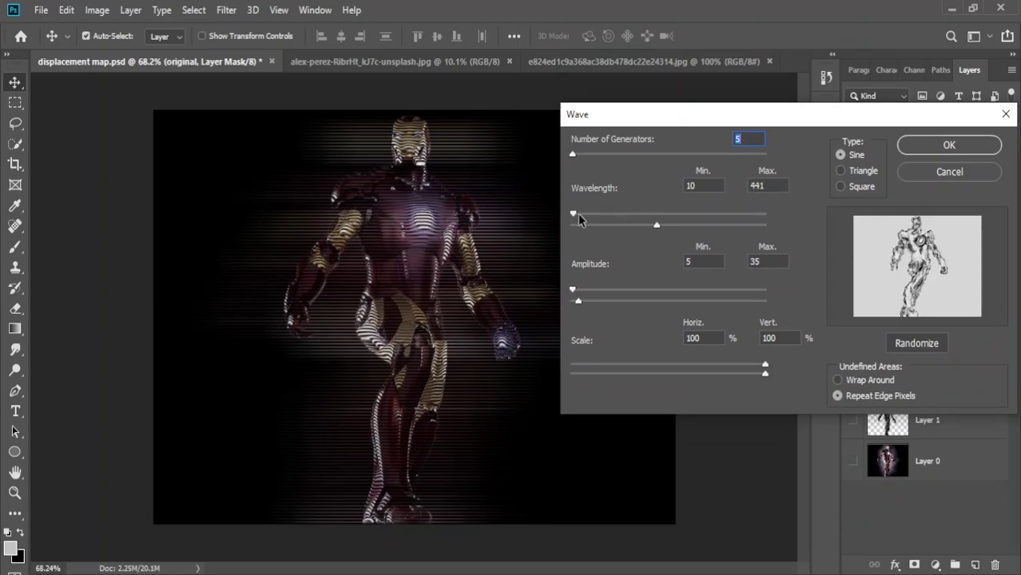
pyautogui.moveTo(580, 221)
pyautogui.mouseDown()
pyautogui.moveTo(591, 221)
pyautogui.moveTo(582, 227)
pyautogui.mouseUp()
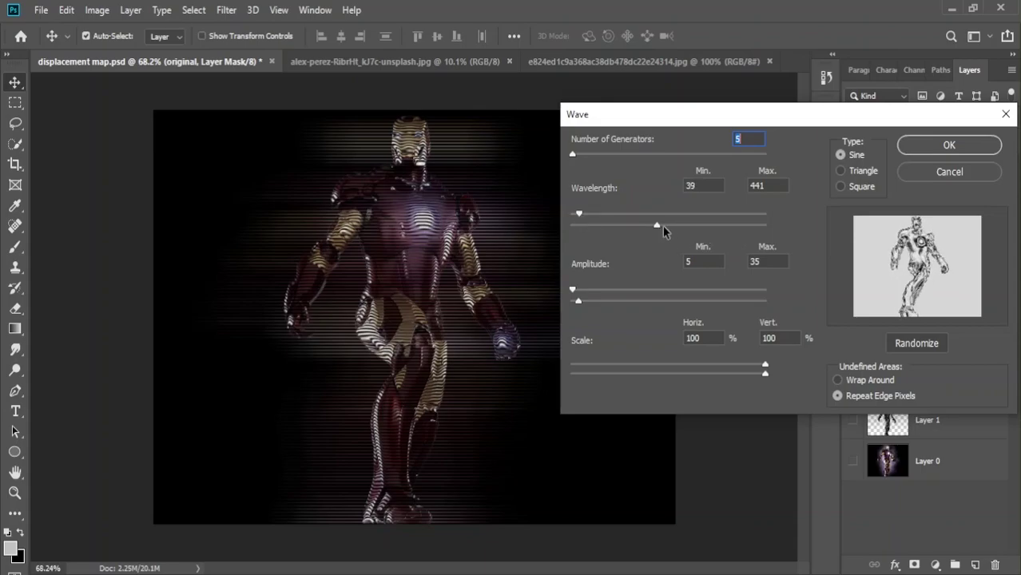
pyautogui.moveTo(663, 226); pyautogui.dragTo(749, 226)
# Step: Undo the first Wave and re-apply it to the mask with wavelength max 291 and amplitude max 48
pyautogui.click(919, 145)
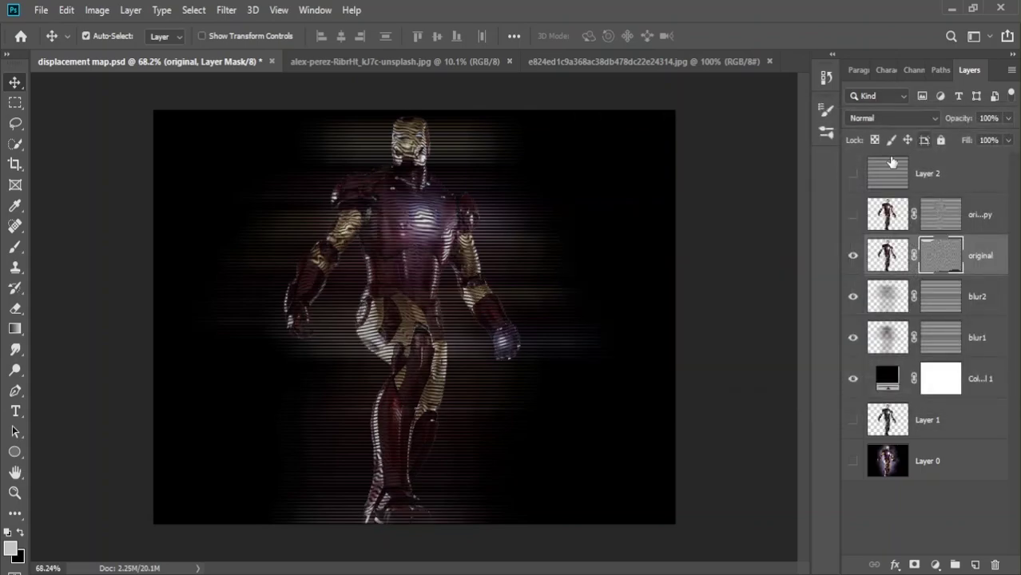
pyautogui.hotkey('ctrl', 'z')
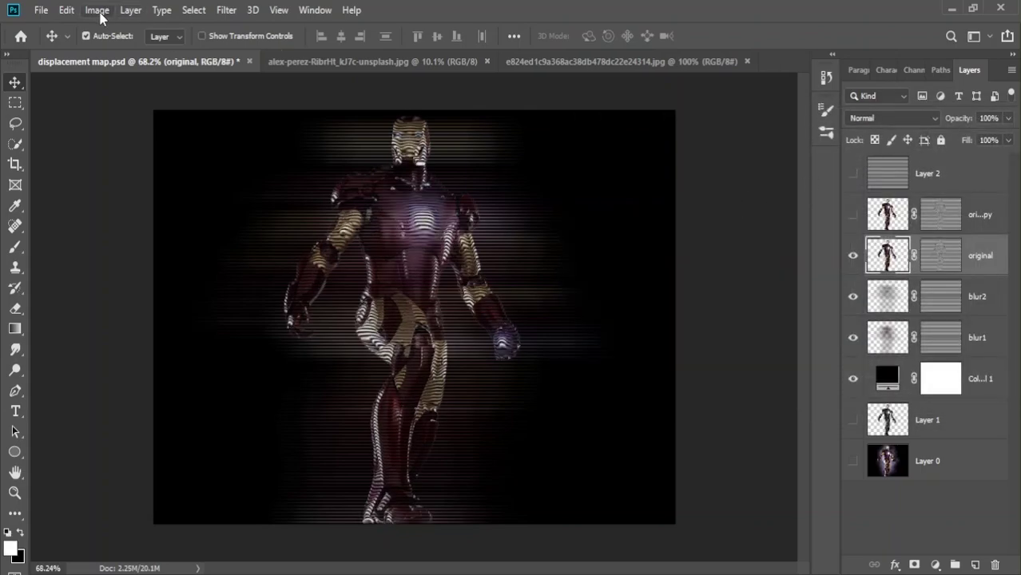
pyautogui.click(937, 260)
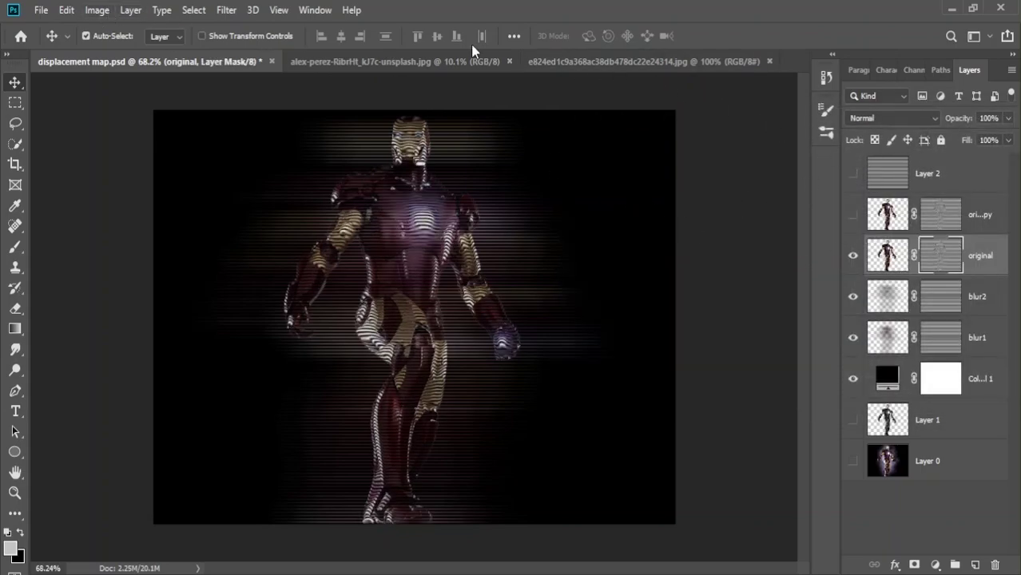
pyautogui.click(226, 10)
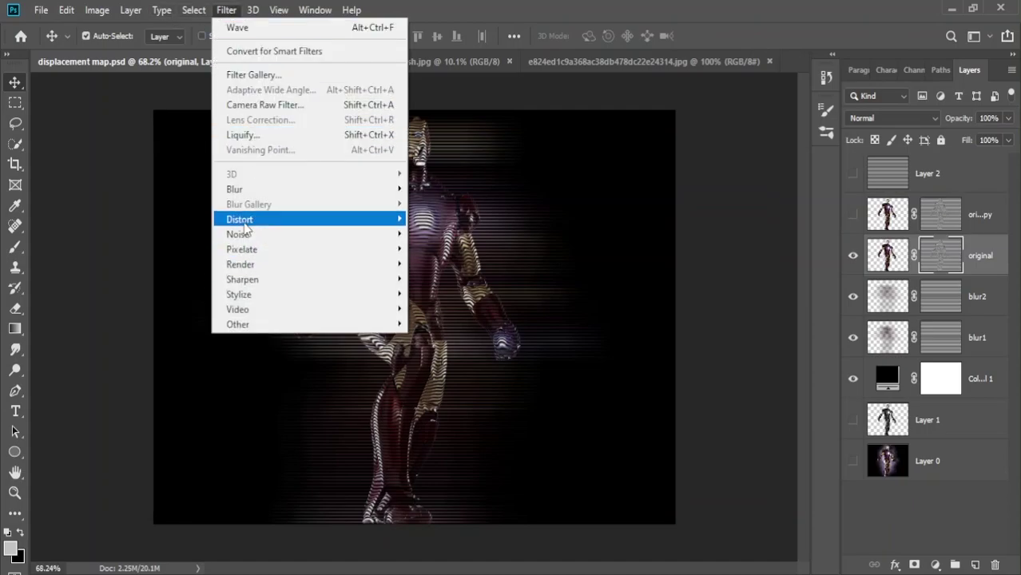
pyautogui.click(487, 326)
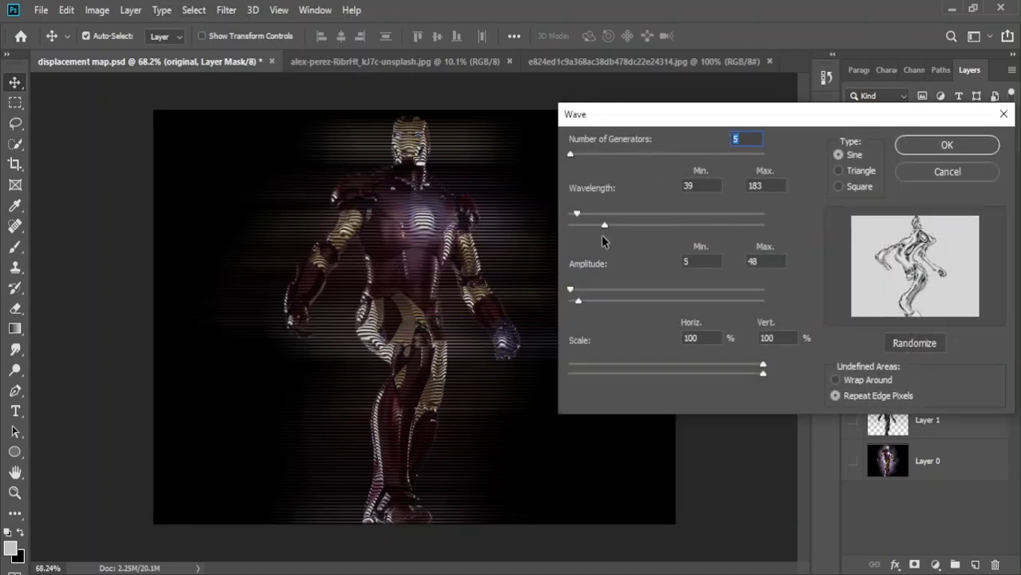
pyautogui.moveTo(608, 228); pyautogui.dragTo(626, 236)
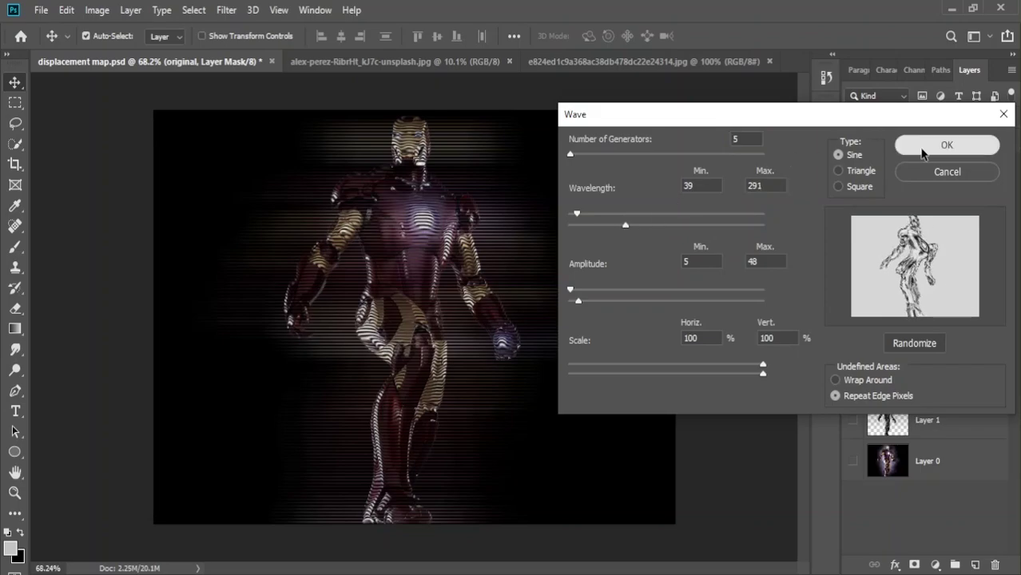
pyautogui.click(919, 146)
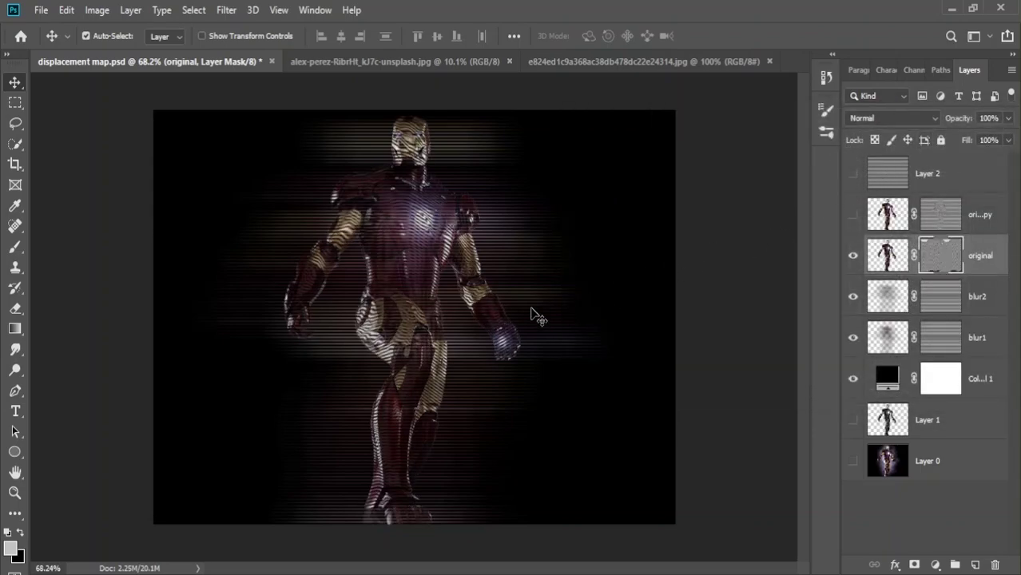
# Step: Set the blur1 layer's opacity to about 86%
pyautogui.press('ctrl')
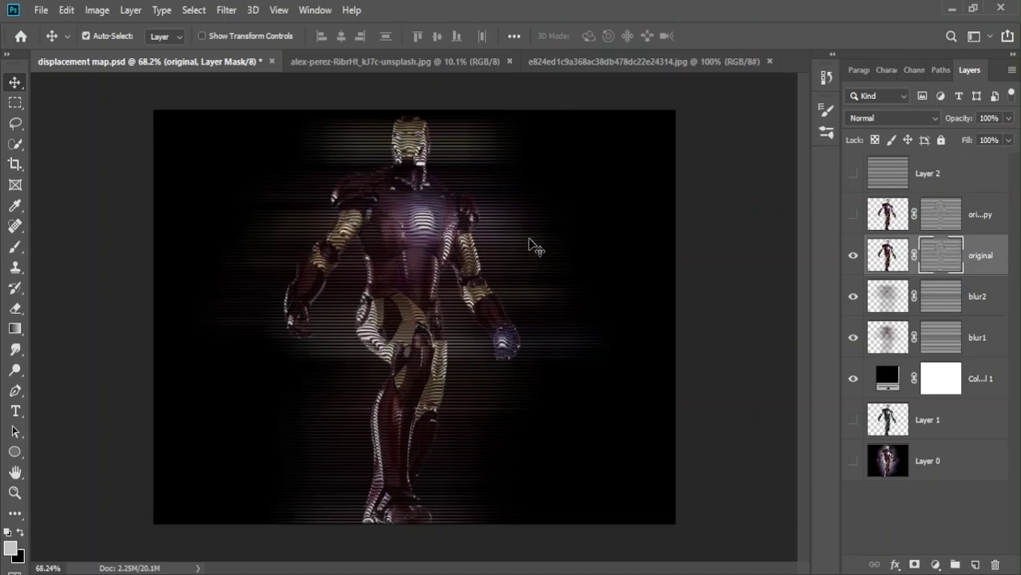
pyautogui.click(898, 313)
pyautogui.click(1008, 119)
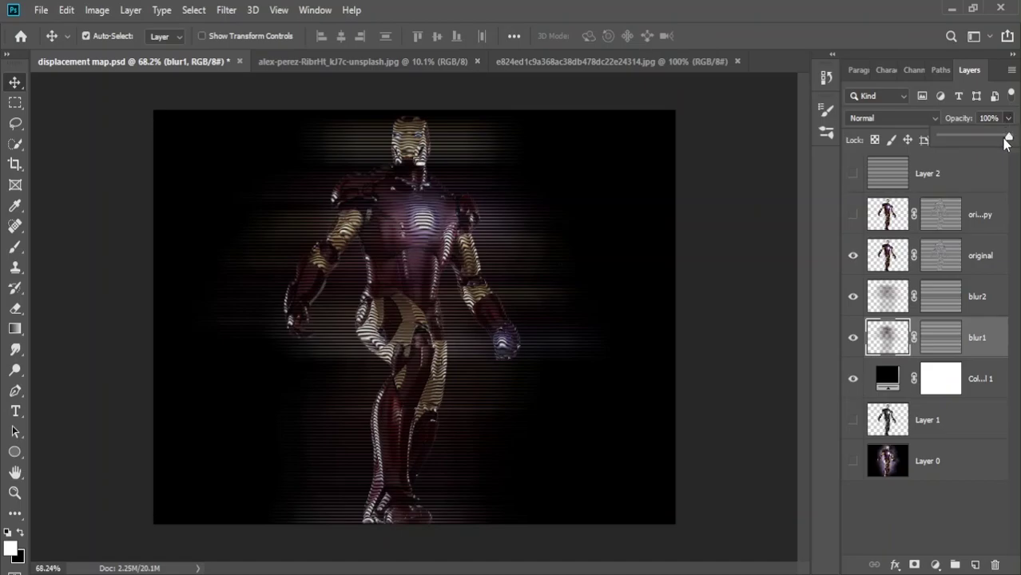
pyautogui.moveTo(1007, 140); pyautogui.dragTo(986, 141)
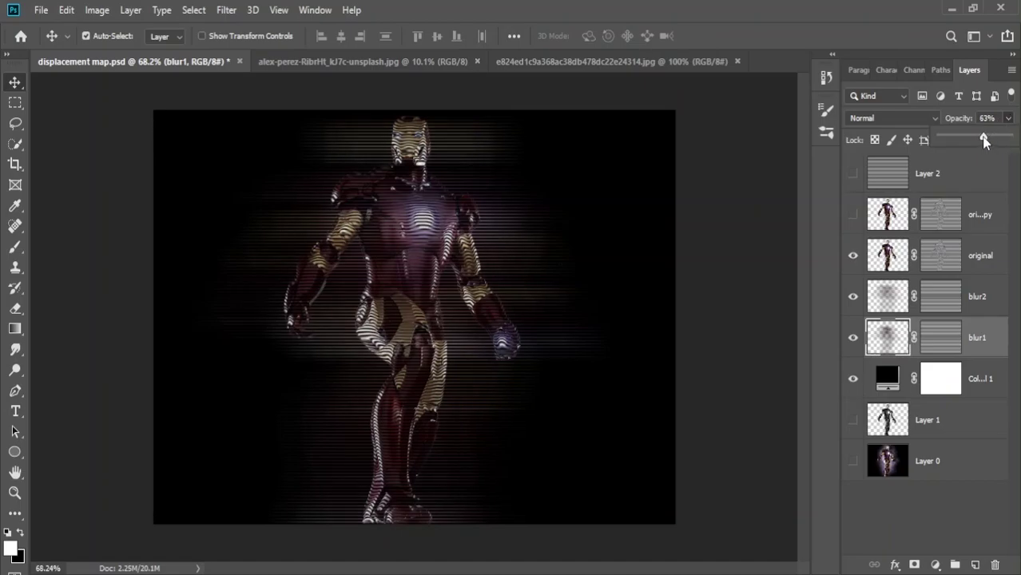
pyautogui.moveTo(989, 141); pyautogui.dragTo(1001, 144)
# Step: Set blur2's opacity to about 61% and the original layer's opacity to 47%
pyautogui.click(898, 296)
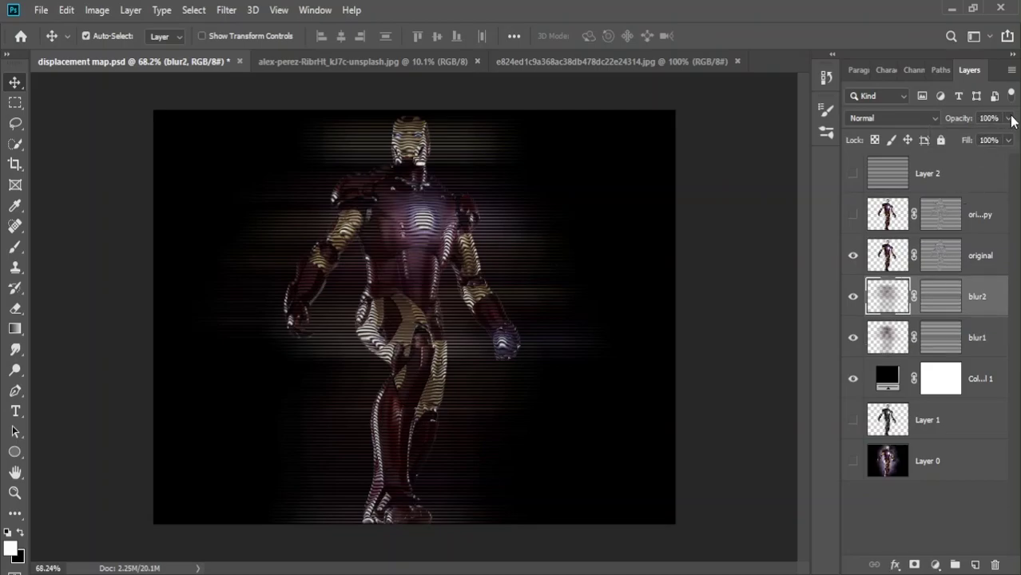
pyautogui.click(1008, 118)
pyautogui.moveTo(999, 138); pyautogui.dragTo(990, 142)
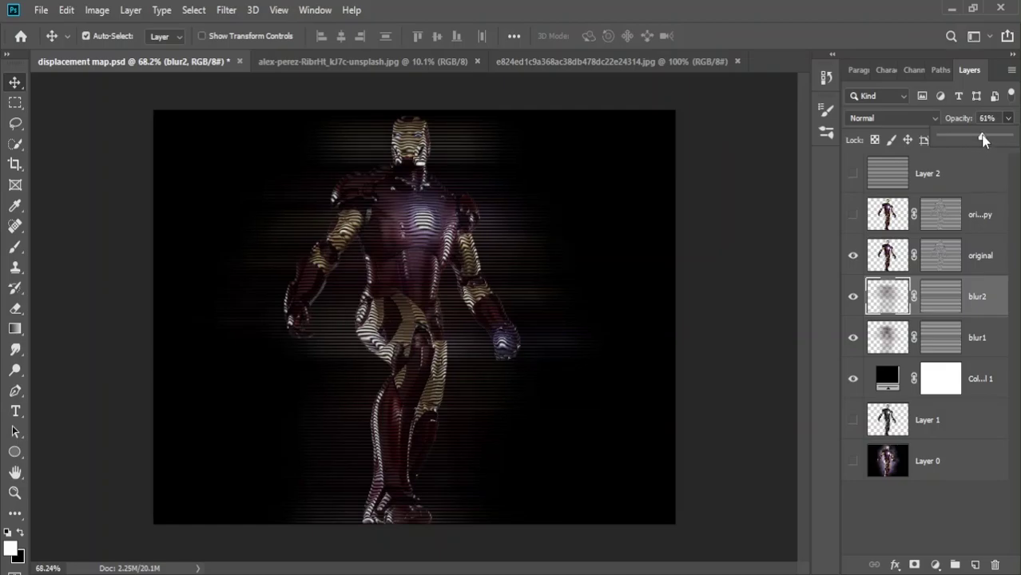
pyautogui.moveTo(978, 142); pyautogui.dragTo(987, 138)
pyautogui.click(906, 264)
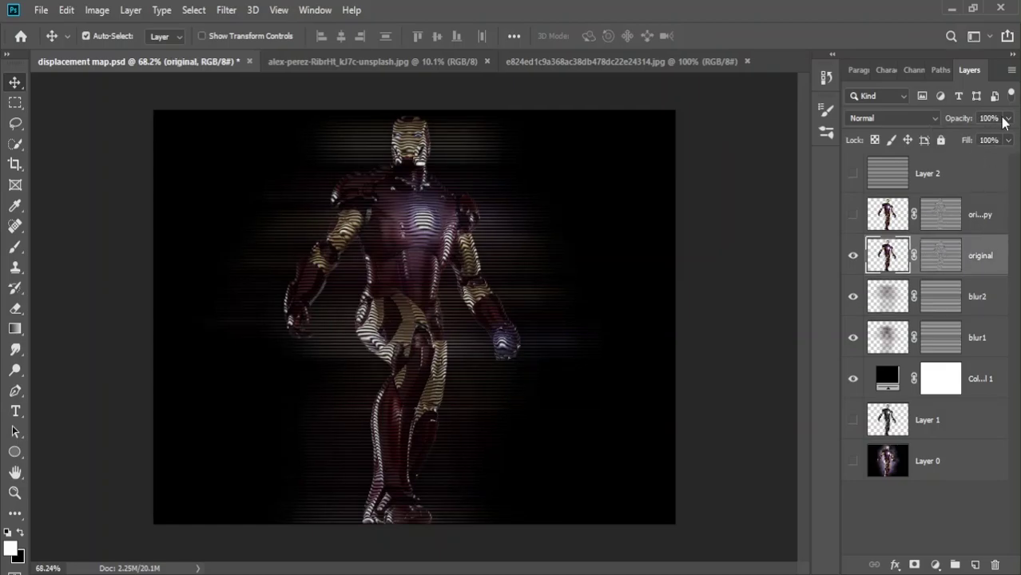
pyautogui.click(1008, 118)
pyautogui.moveTo(1008, 140)
pyautogui.mouseDown()
pyautogui.moveTo(974, 140)
pyautogui.moveTo(1009, 137)
pyautogui.mouseUp()
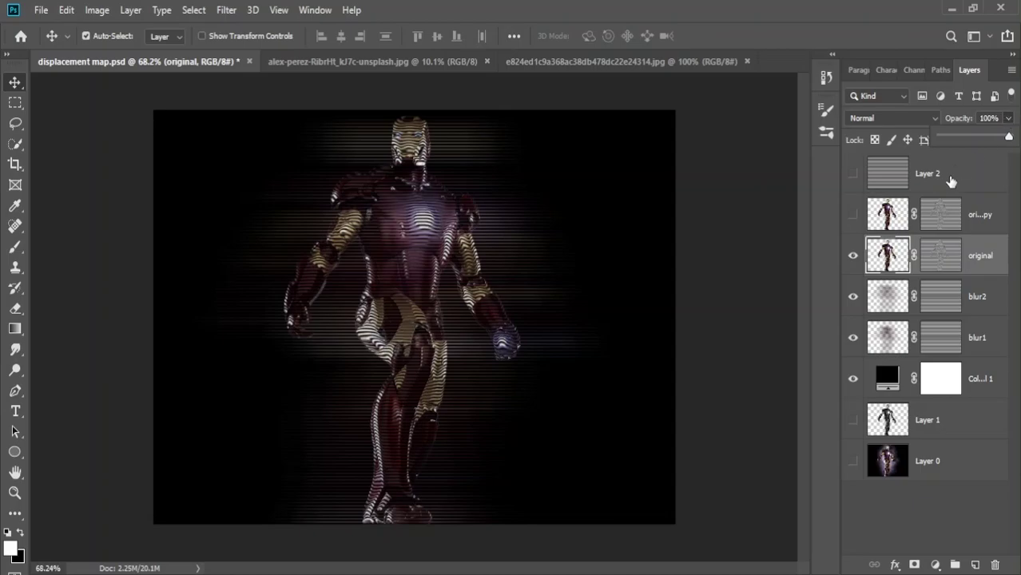
# Step: Show the original copy layer and keep it selected at 100% opacity
pyautogui.click(903, 216)
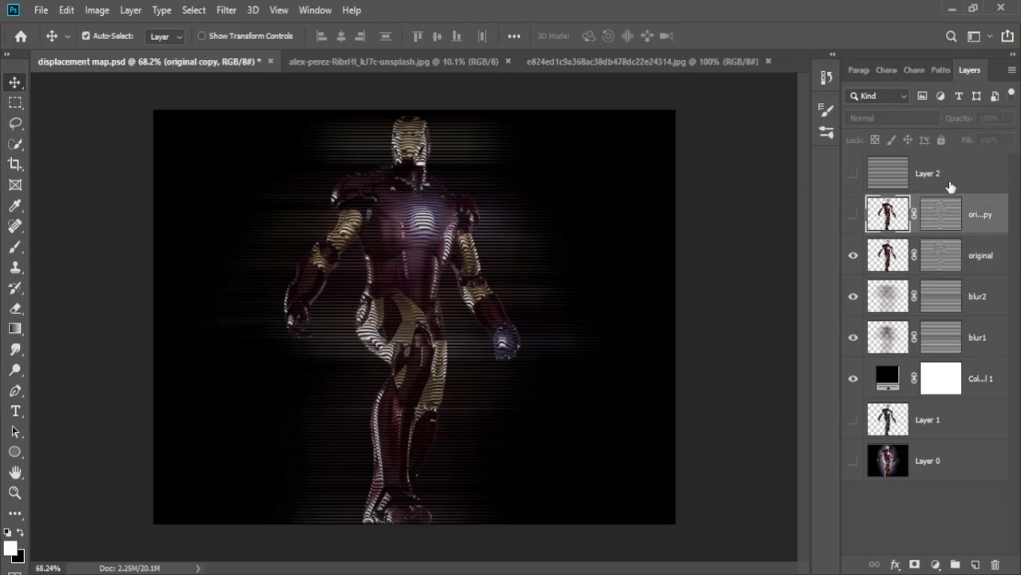
pyautogui.click(901, 261)
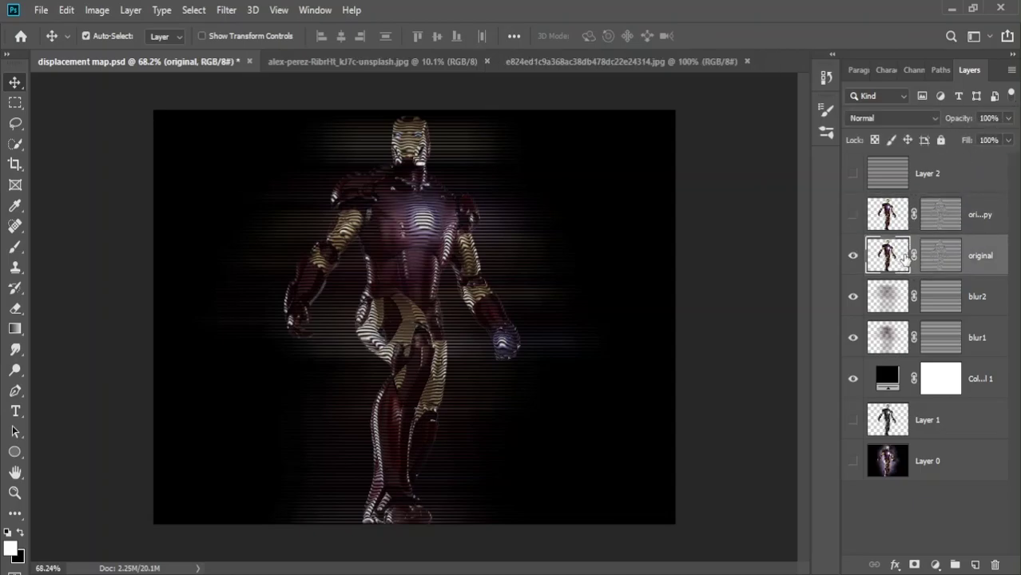
pyautogui.click(853, 214)
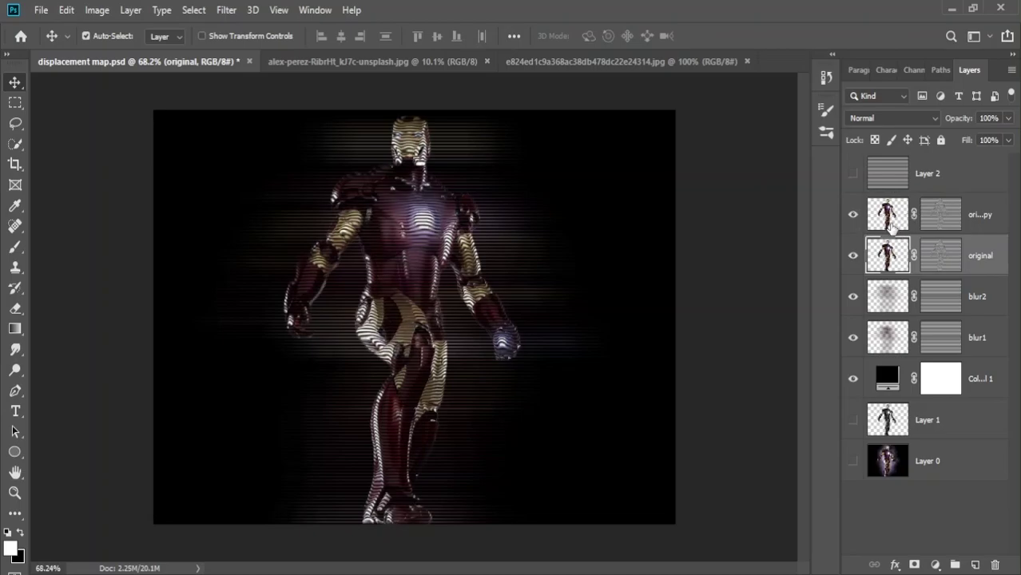
pyautogui.click(892, 228)
pyautogui.click(1008, 118)
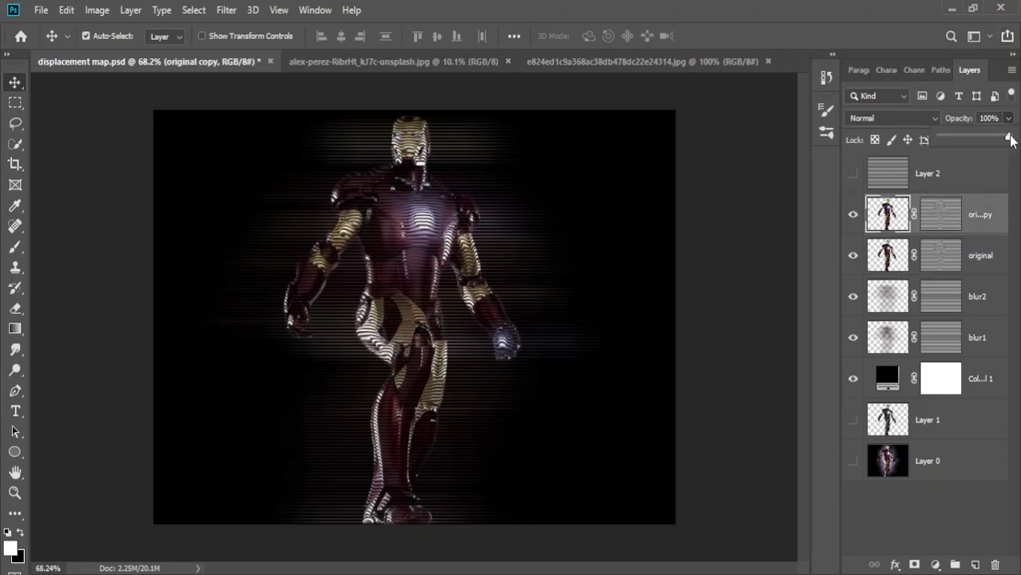
pyautogui.moveTo(1011, 137)
pyautogui.mouseDown()
pyautogui.moveTo(962, 140)
pyautogui.moveTo(1009, 137)
pyautogui.mouseUp()
# Step: Group original copy, original, blur2 and blur1 into Group 1 in Screen blend mode
pyautogui.keyDown('ctrl'); pyautogui.click(973, 254); pyautogui.keyUp('ctrl')
pyautogui.keyDown('ctrl'); pyautogui.click(979, 296); pyautogui.keyUp('ctrl')
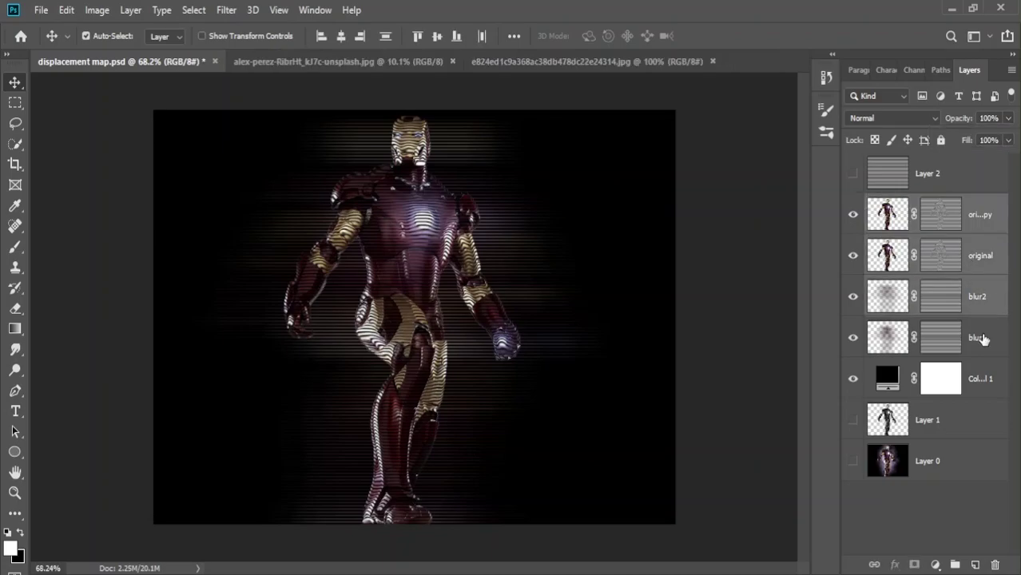
pyautogui.keyDown('ctrl'); pyautogui.click(980, 338); pyautogui.keyUp('ctrl')
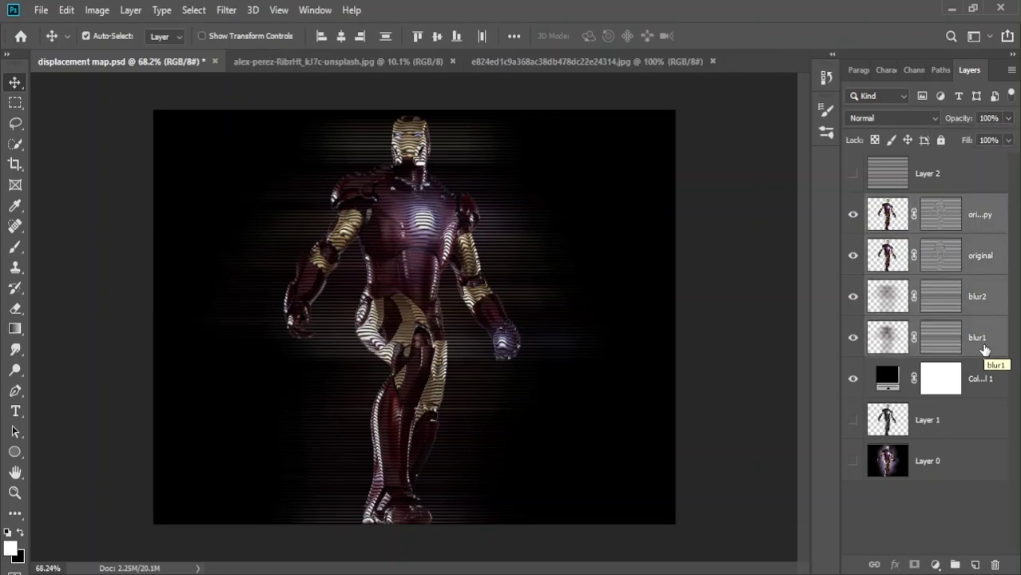
pyautogui.hotkey('ctrl', 'g')
pyautogui.click(928, 116)
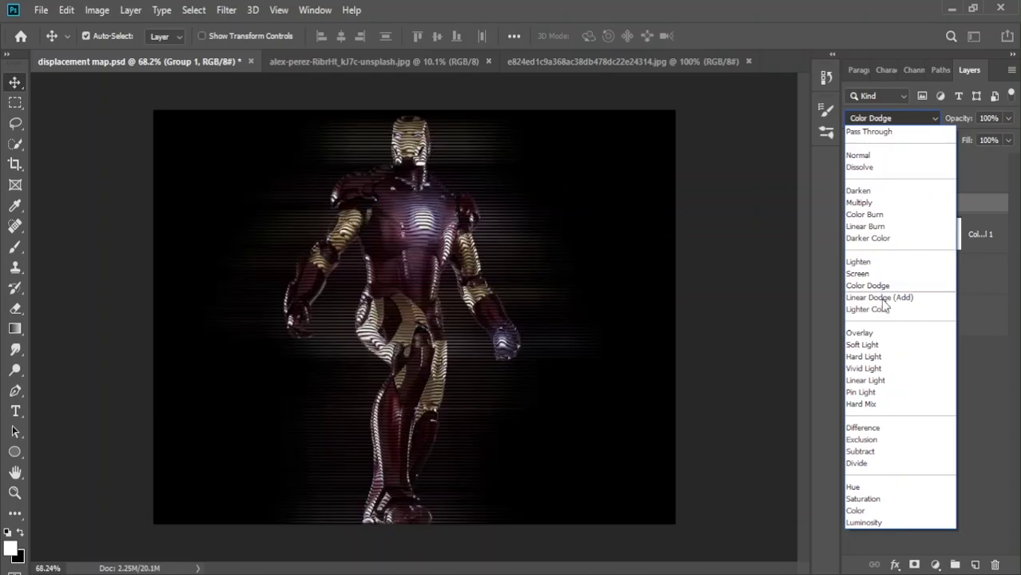
pyautogui.click(879, 275)
# Step: Add a colorized Hue/Saturation layer: Hue 198, Saturation 73, Lightness +20
pyautogui.click(935, 565)
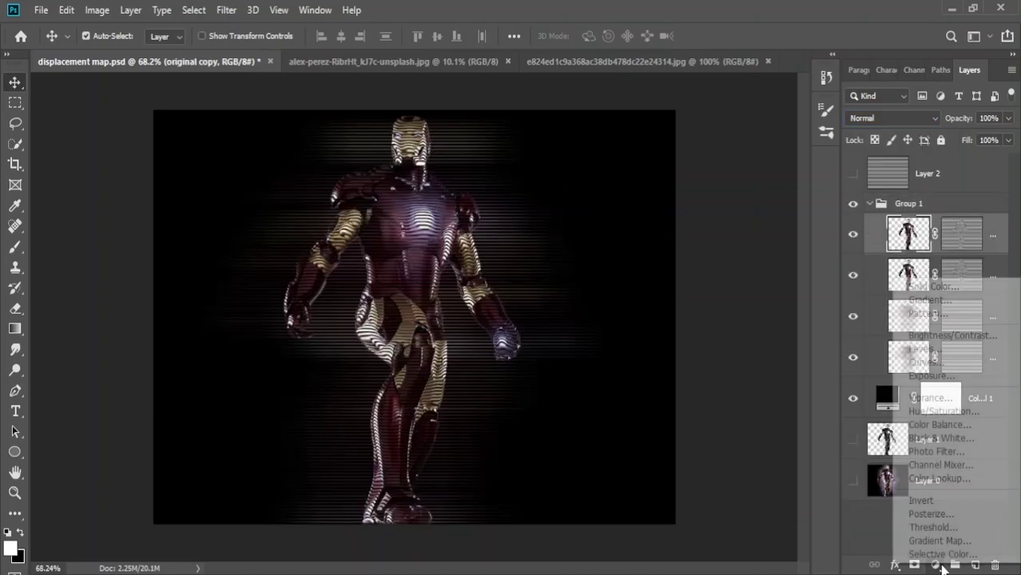
pyautogui.click(946, 411)
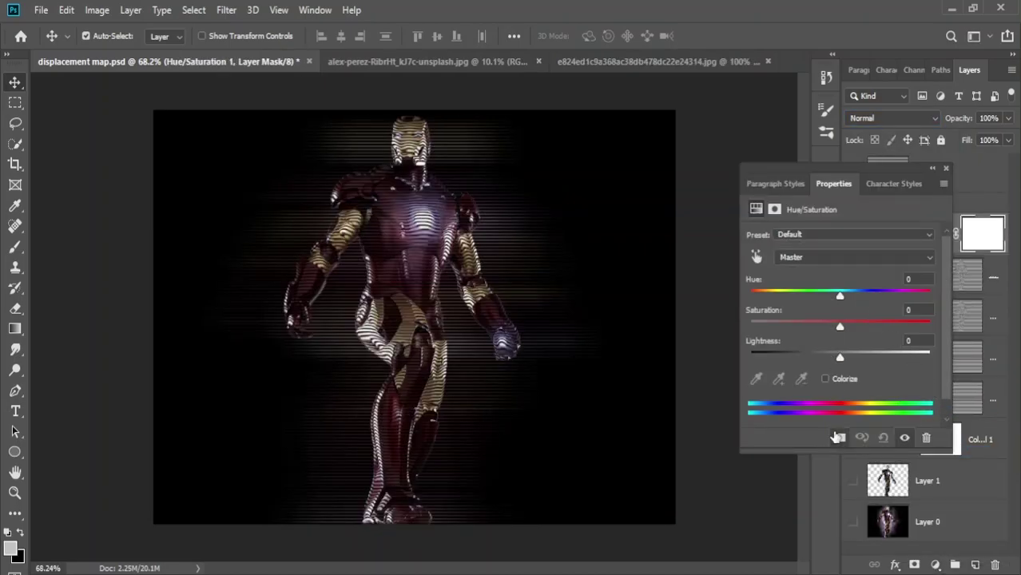
pyautogui.click(826, 378)
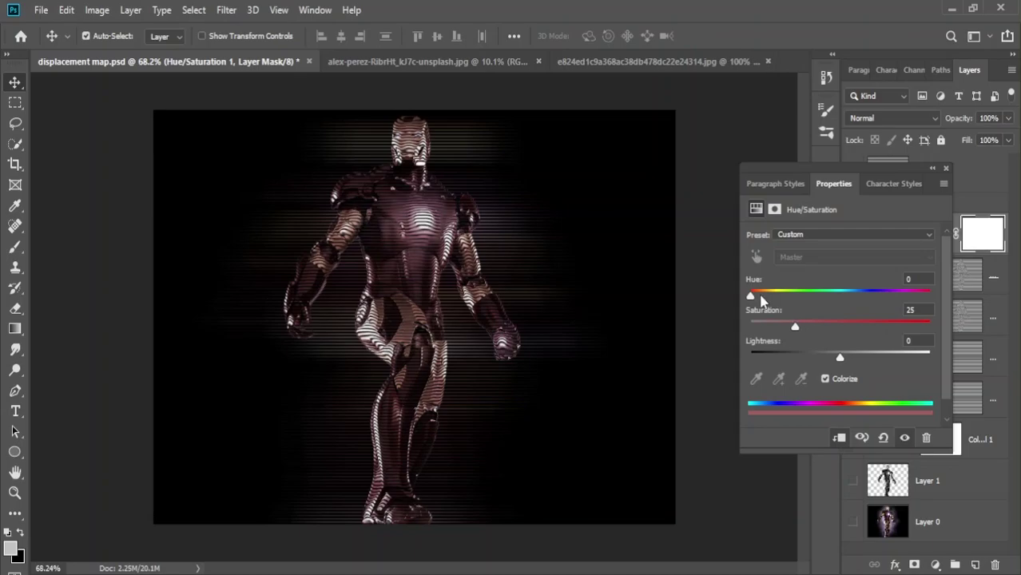
pyautogui.moveTo(751, 295); pyautogui.dragTo(846, 296)
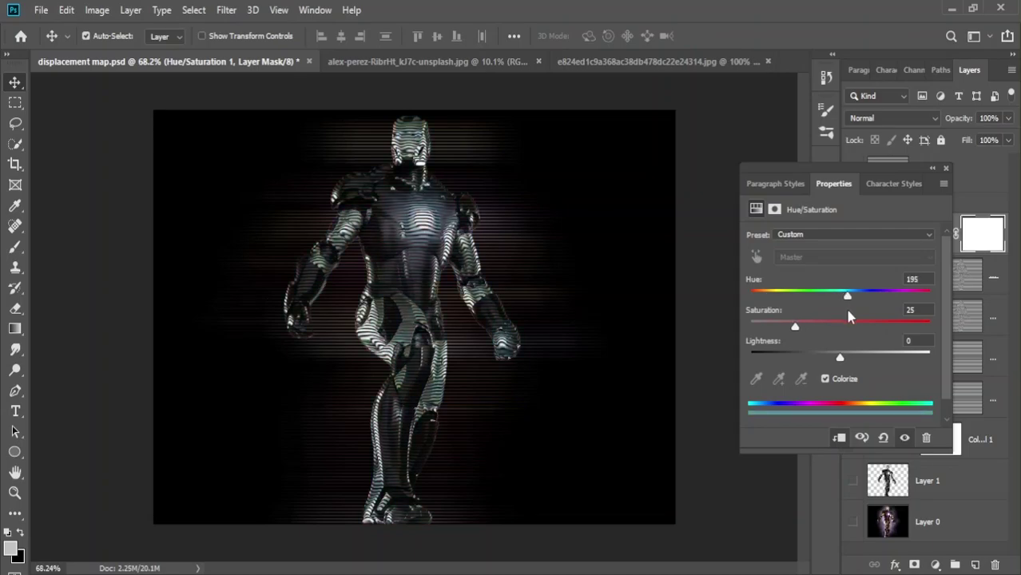
pyautogui.moveTo(795, 326); pyautogui.dragTo(911, 328)
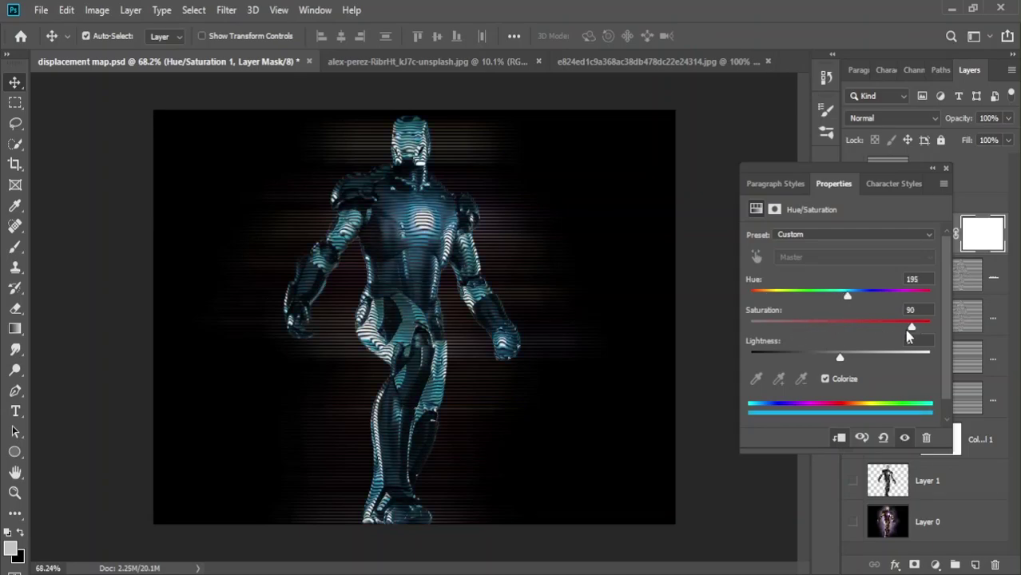
pyautogui.moveTo(839, 357); pyautogui.dragTo(857, 357)
pyautogui.moveTo(911, 327); pyautogui.dragTo(860, 327)
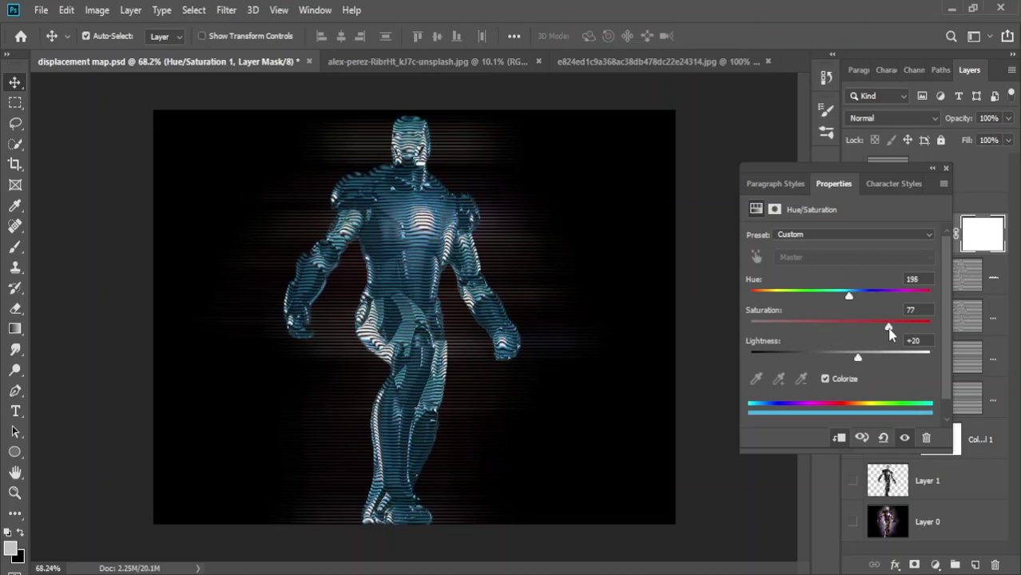
pyautogui.moveTo(889, 334)
pyautogui.mouseDown()
pyautogui.moveTo(874, 338)
pyautogui.moveTo(881, 346)
pyautogui.mouseUp()
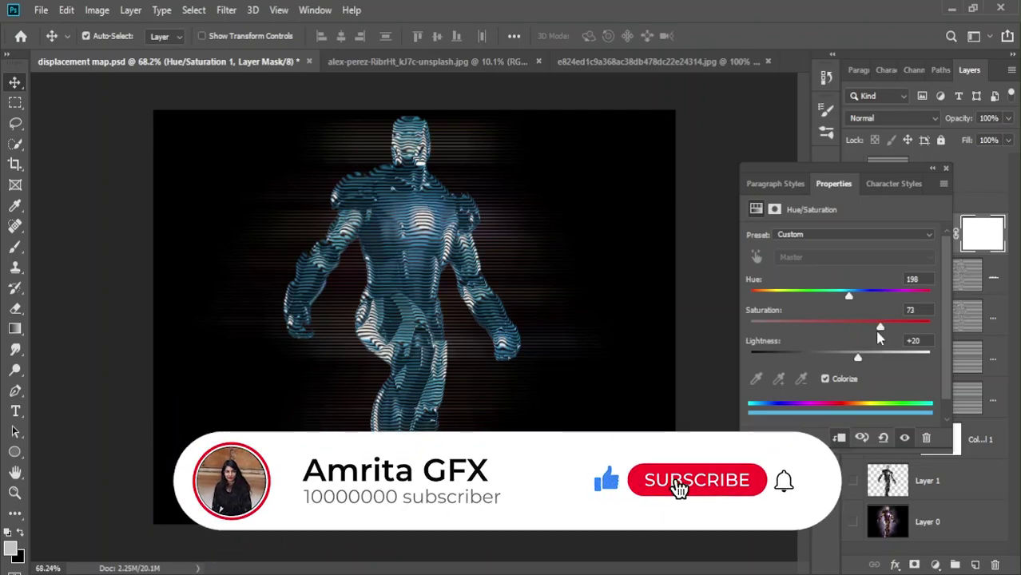
pyautogui.click(917, 342)
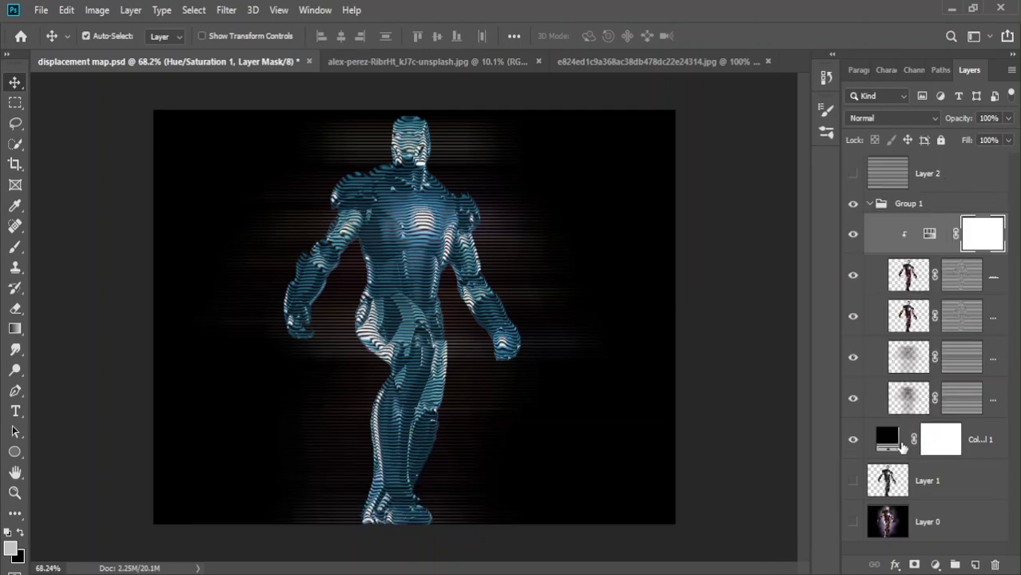
pyautogui.click(923, 317)
# Step: Apply a Wave filter to the original layer's mask with maximum wavelength 429
pyautogui.click(947, 327)
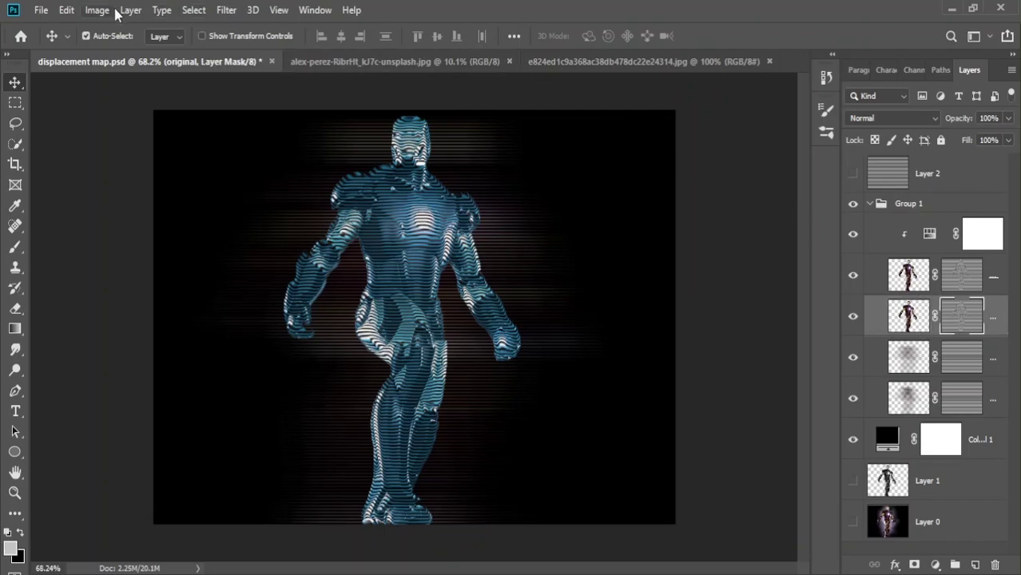
pyautogui.click(226, 10)
pyautogui.moveTo(239, 219)
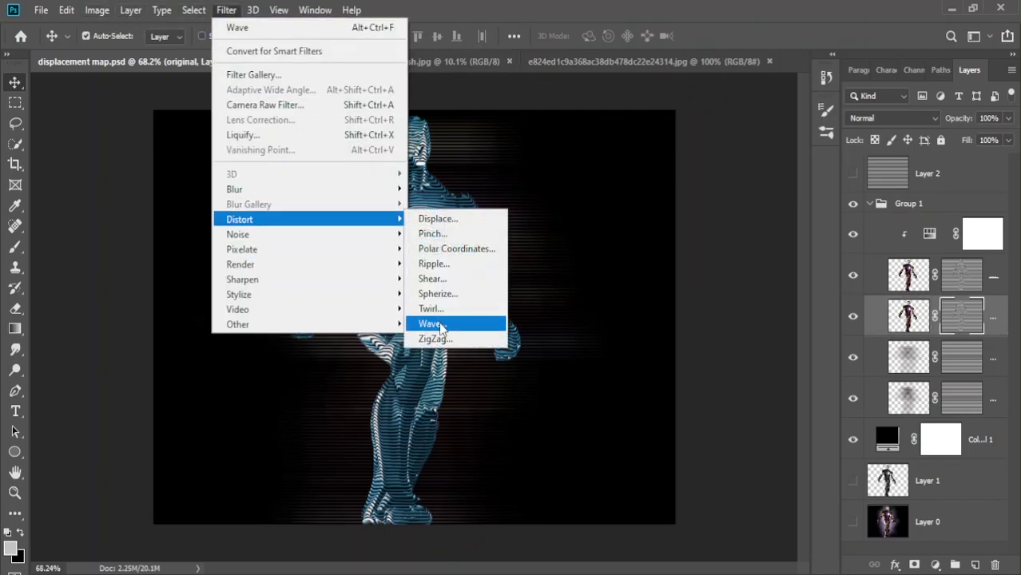
pyautogui.click(433, 323)
pyautogui.moveTo(626, 225); pyautogui.dragTo(653, 227)
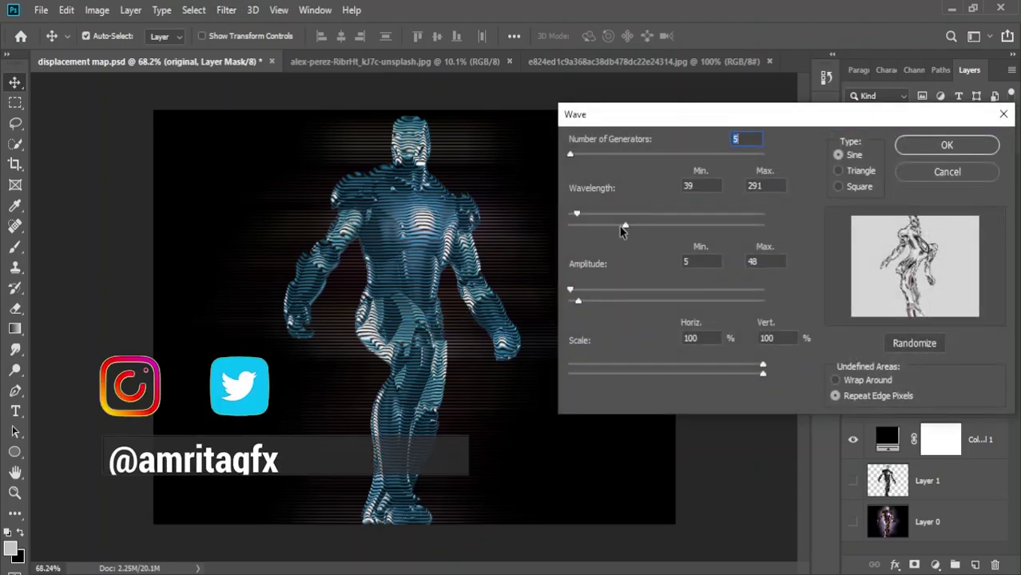
pyautogui.click(951, 145)
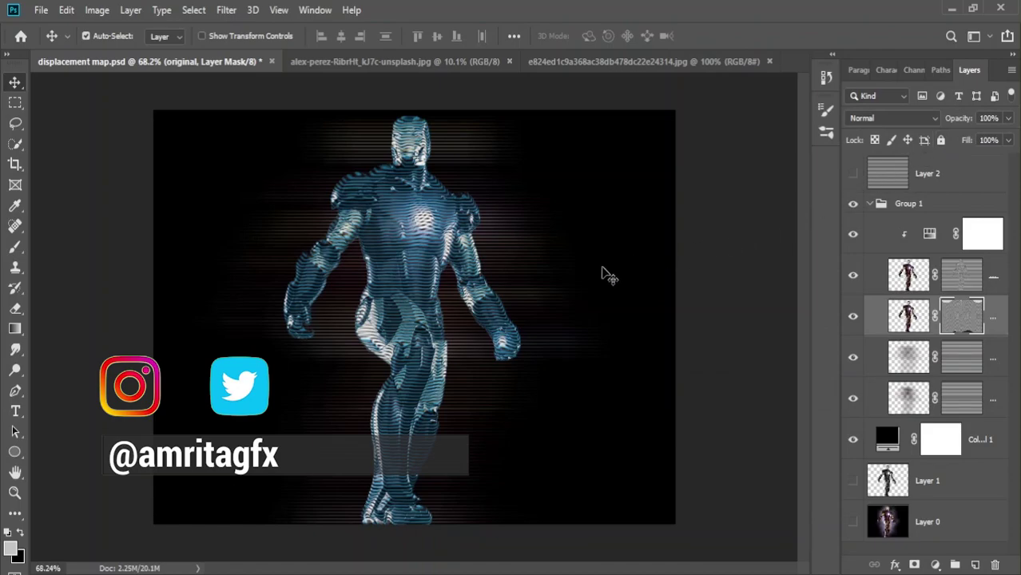
pyautogui.click(870, 203)
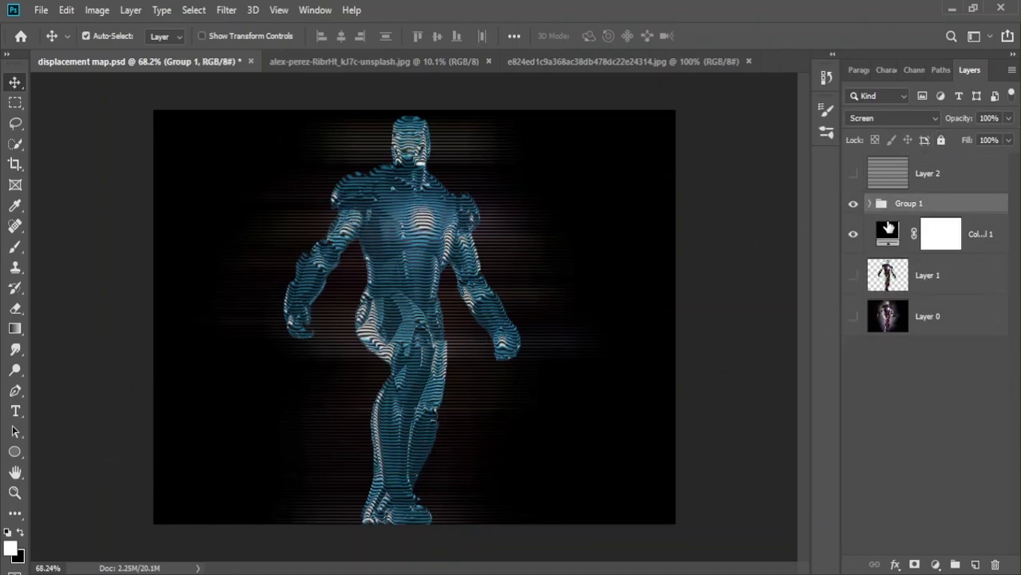
# Step: Expand Group 1, hide the wave-distorted original layer and select blur2
pyautogui.click(870, 203)
pyautogui.click(852, 174)
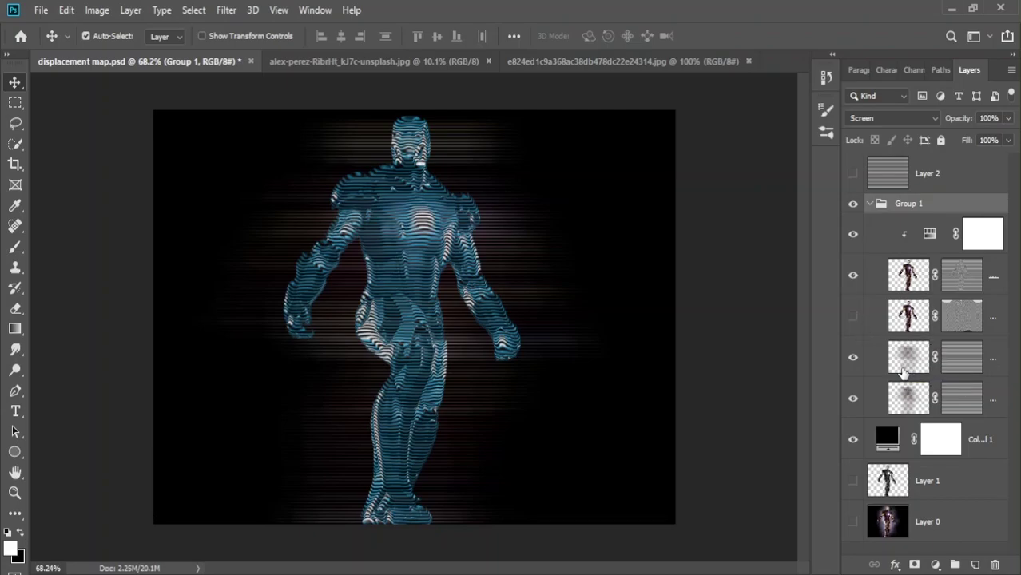
pyautogui.click(903, 369)
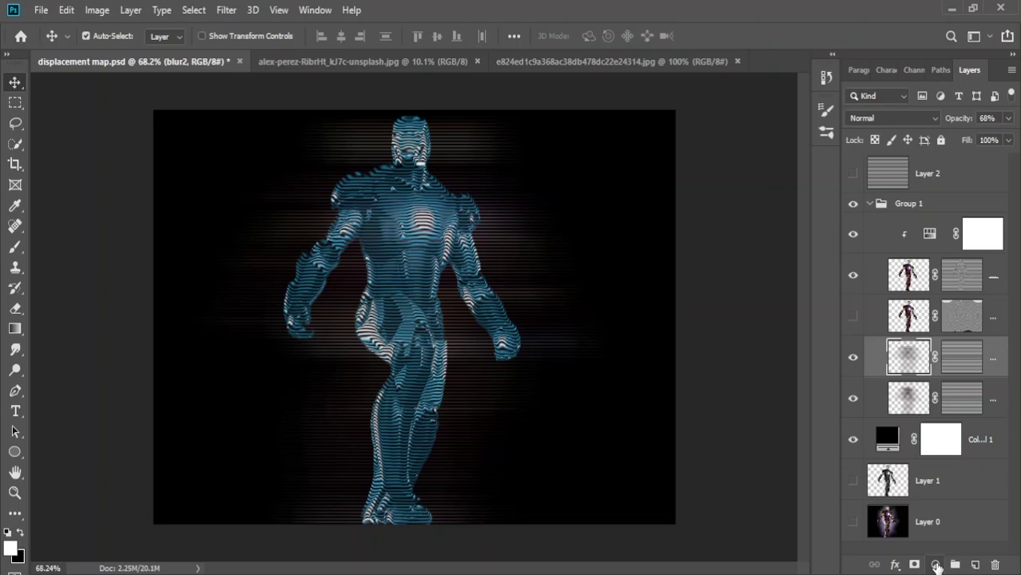
# Step: Add a colorized Hue/Saturation layer clipped to blur2: Hue 190, Saturation 83, Lightness +33
pyautogui.click(935, 566)
pyautogui.click(934, 411)
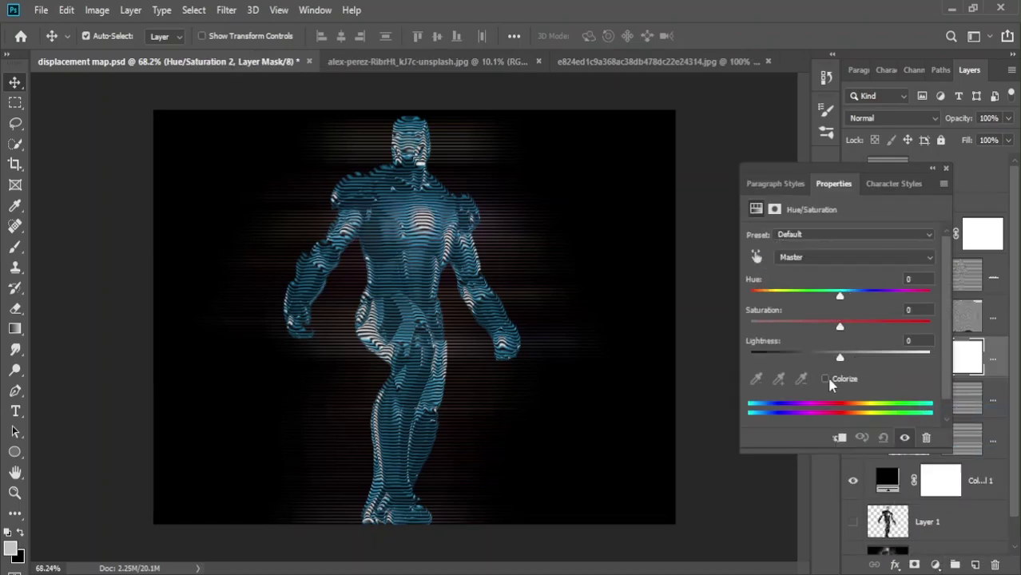
pyautogui.click(828, 381)
pyautogui.click(840, 438)
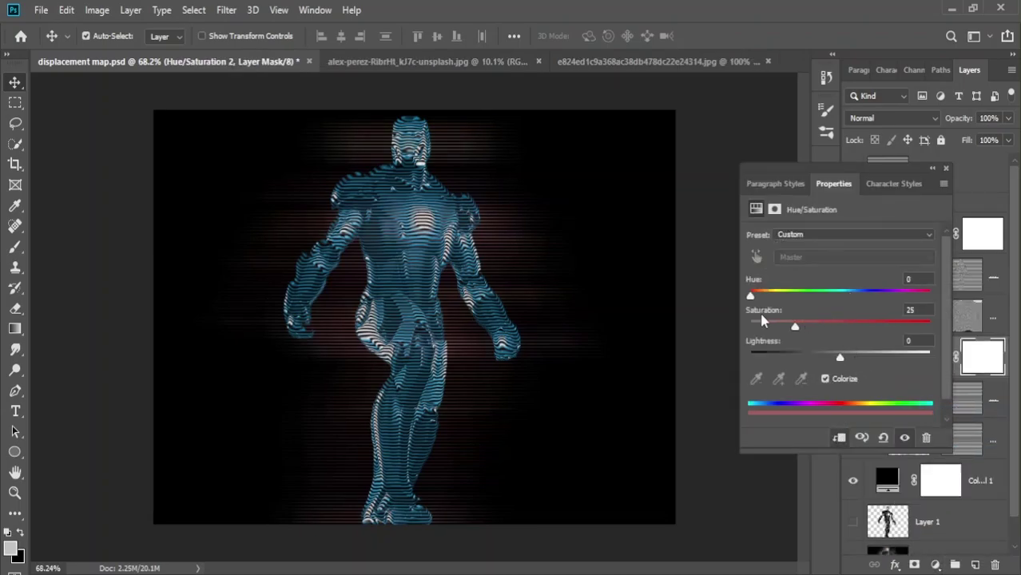
pyautogui.moveTo(753, 302)
pyautogui.mouseDown()
pyautogui.moveTo(855, 298)
pyautogui.moveTo(844, 298)
pyautogui.mouseUp()
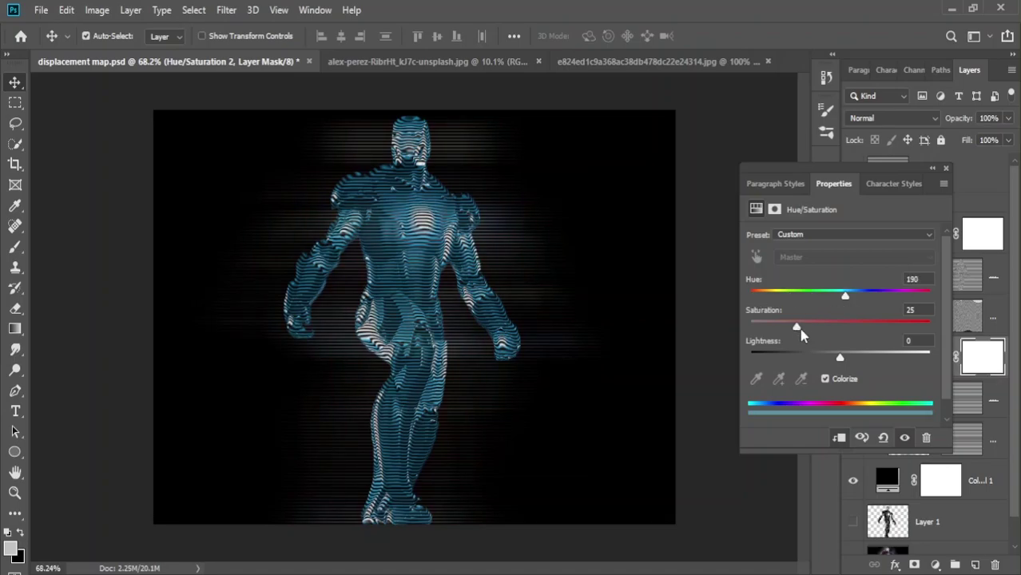
pyautogui.moveTo(798, 328)
pyautogui.mouseDown()
pyautogui.moveTo(928, 329)
pyautogui.moveTo(856, 329)
pyautogui.mouseUp()
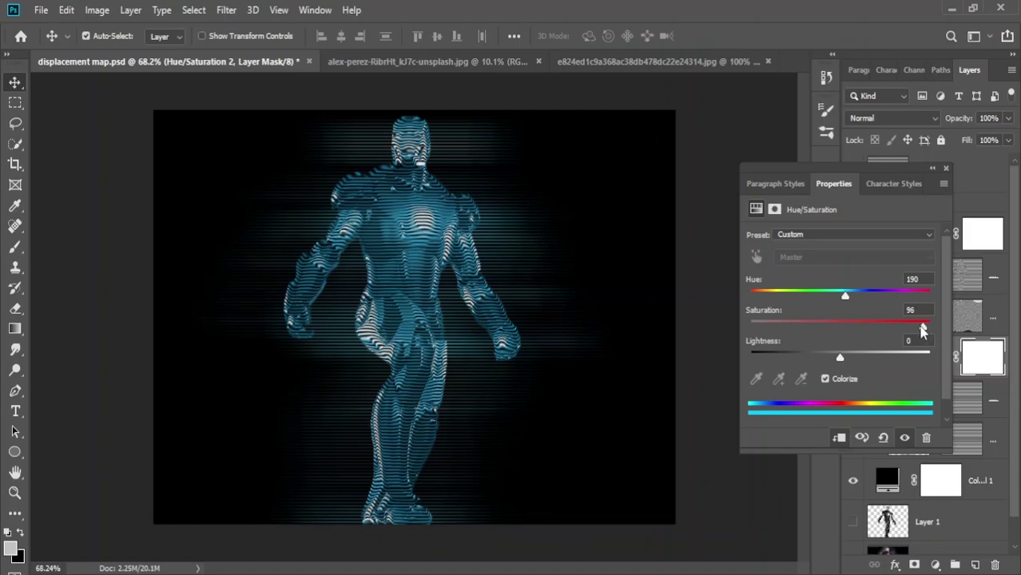
pyautogui.click(900, 328)
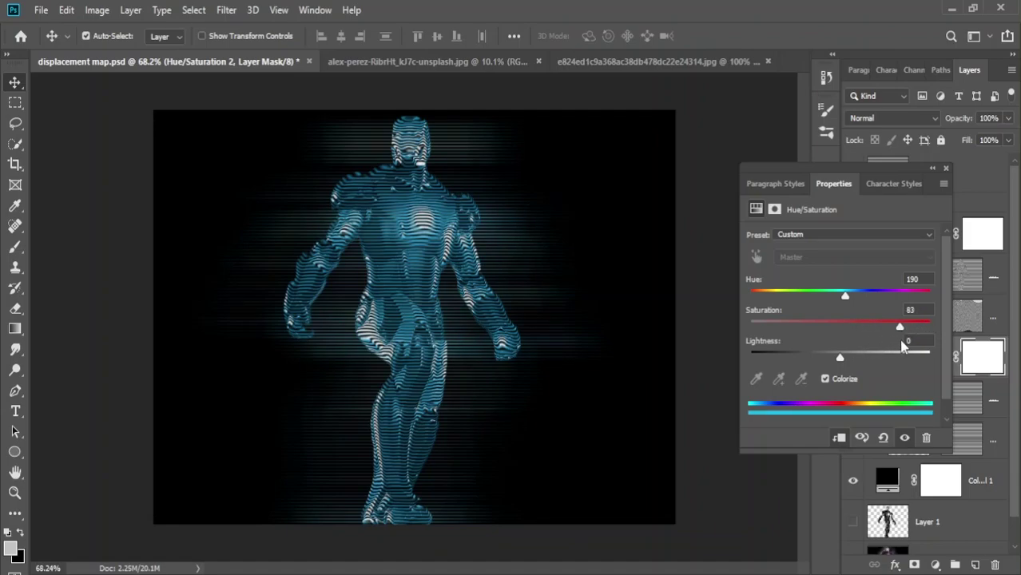
pyautogui.moveTo(840, 358)
pyautogui.mouseDown()
pyautogui.moveTo(880, 358)
pyautogui.moveTo(871, 380)
pyautogui.mouseUp()
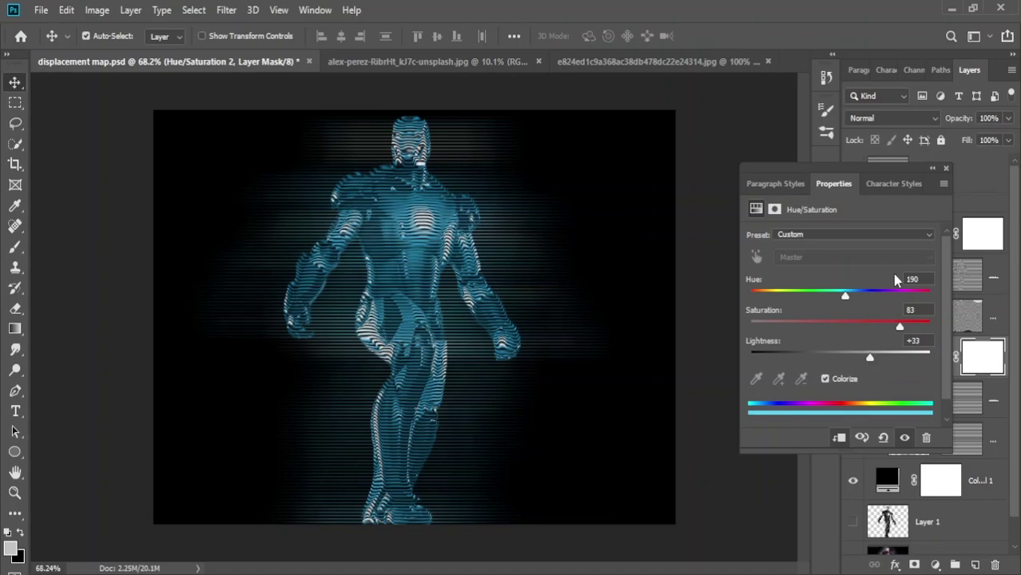
pyautogui.click(946, 168)
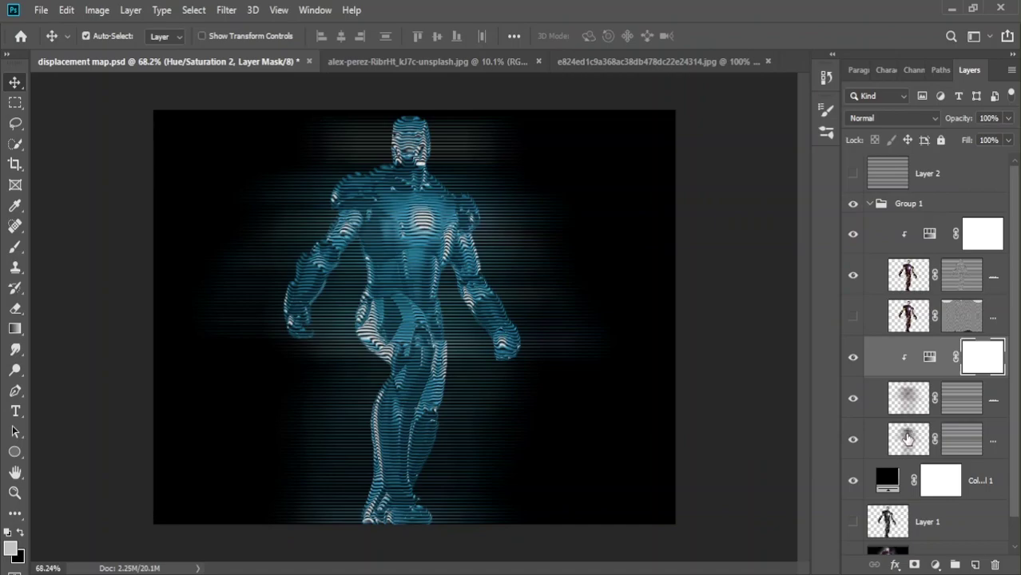
pyautogui.click(908, 440)
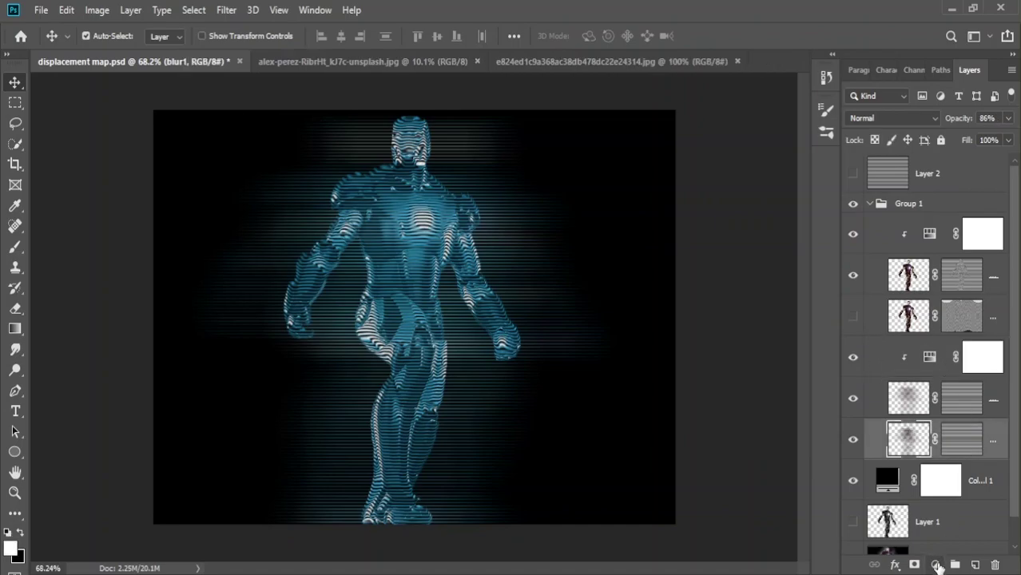
# Step: Add a colorized Hue/Saturation layer for blur1: Hue 200, Saturation 43, Lightness -1
pyautogui.click(936, 565)
pyautogui.click(919, 411)
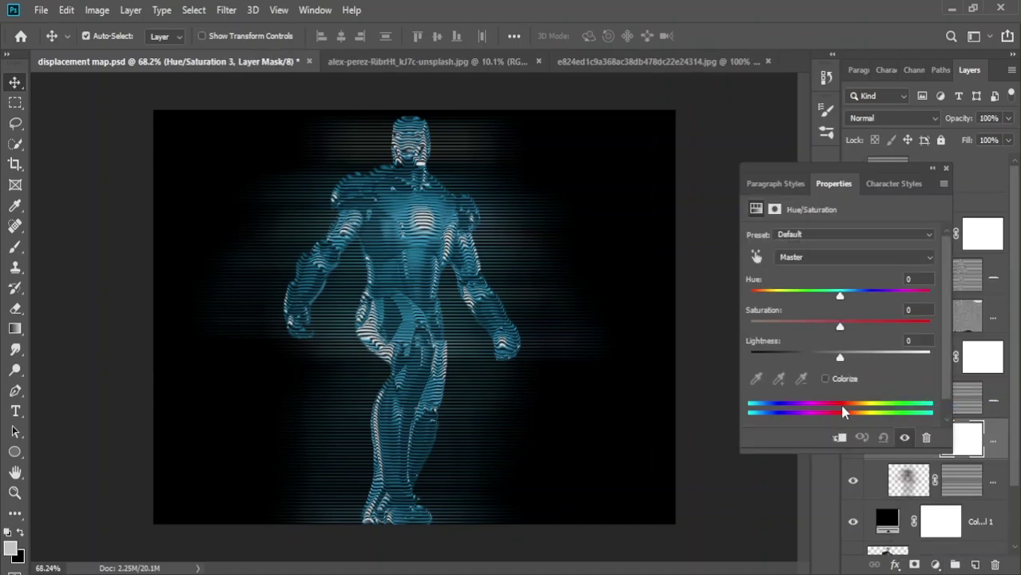
pyautogui.click(827, 379)
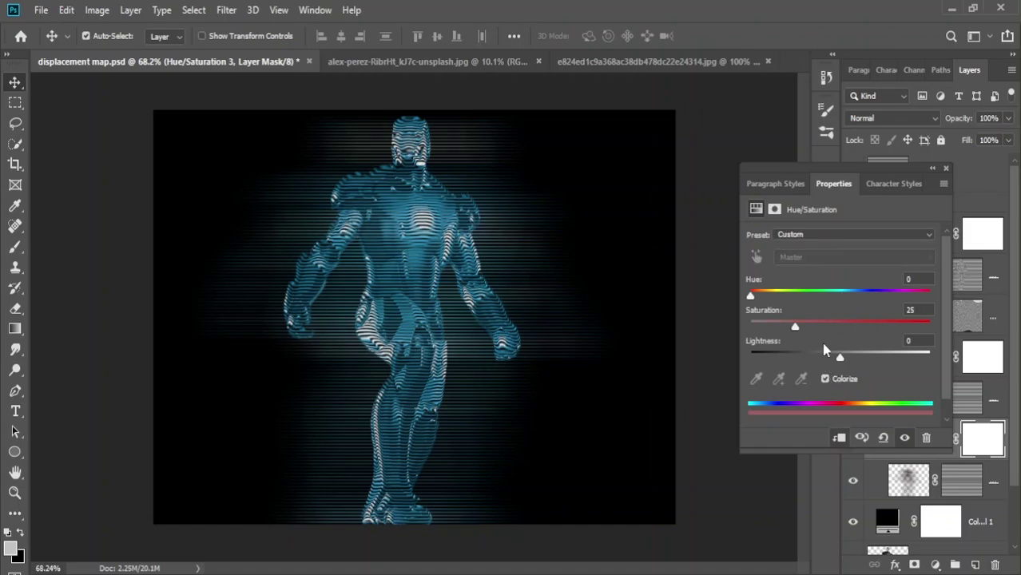
pyautogui.moveTo(750, 298); pyautogui.dragTo(850, 305)
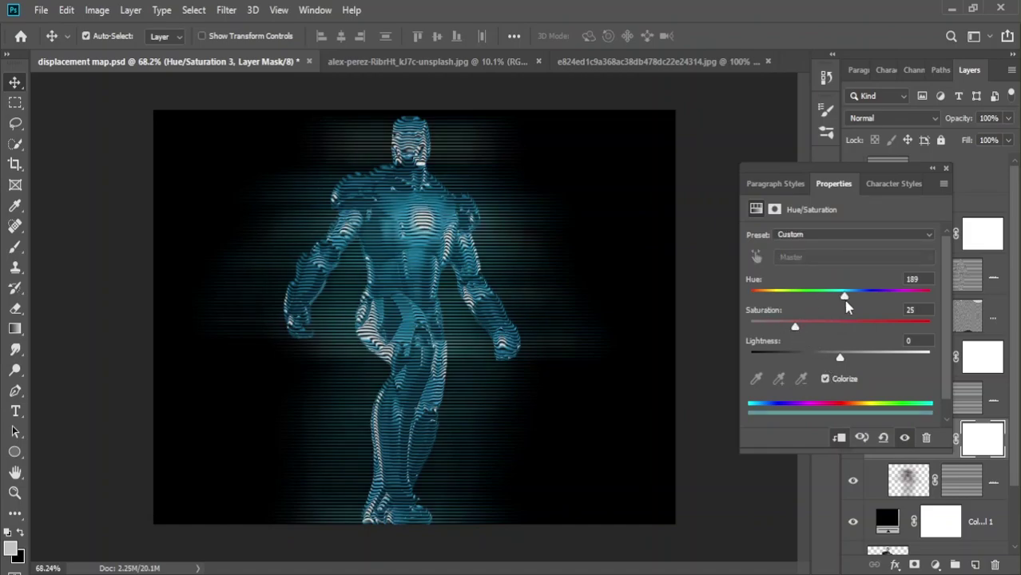
pyautogui.moveTo(792, 330)
pyautogui.mouseDown()
pyautogui.moveTo(889, 331)
pyautogui.moveTo(852, 340)
pyautogui.moveTo(906, 329)
pyautogui.mouseUp()
pyautogui.moveTo(841, 361)
pyautogui.mouseDown()
pyautogui.moveTo(813, 369)
pyautogui.moveTo(839, 373)
pyautogui.mouseUp()
pyautogui.moveTo(908, 328)
pyautogui.mouseDown()
pyautogui.moveTo(755, 331)
pyautogui.moveTo(872, 327)
pyautogui.mouseUp()
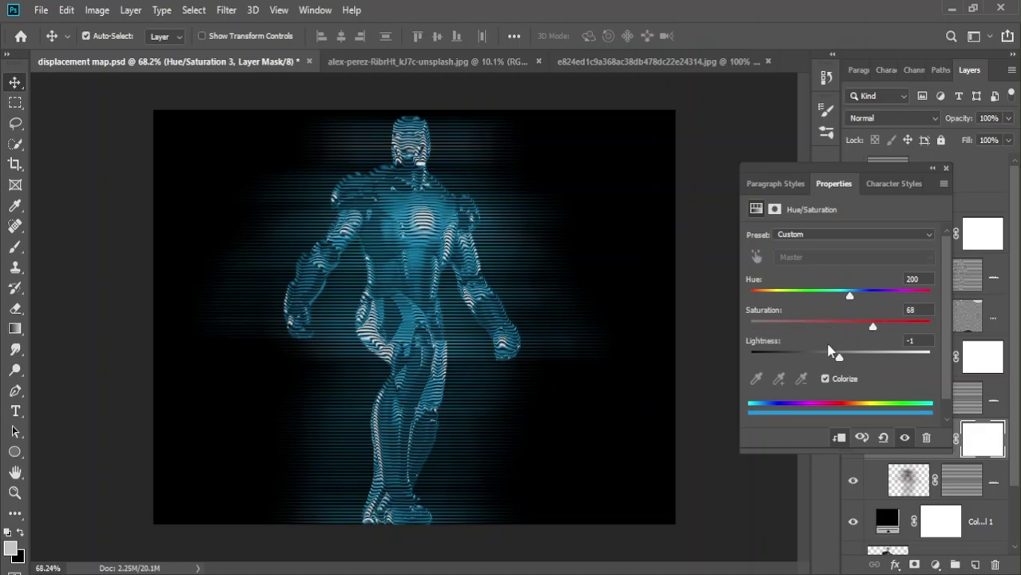
pyautogui.moveTo(801, 327); pyautogui.dragTo(827, 327)
pyautogui.click(946, 171)
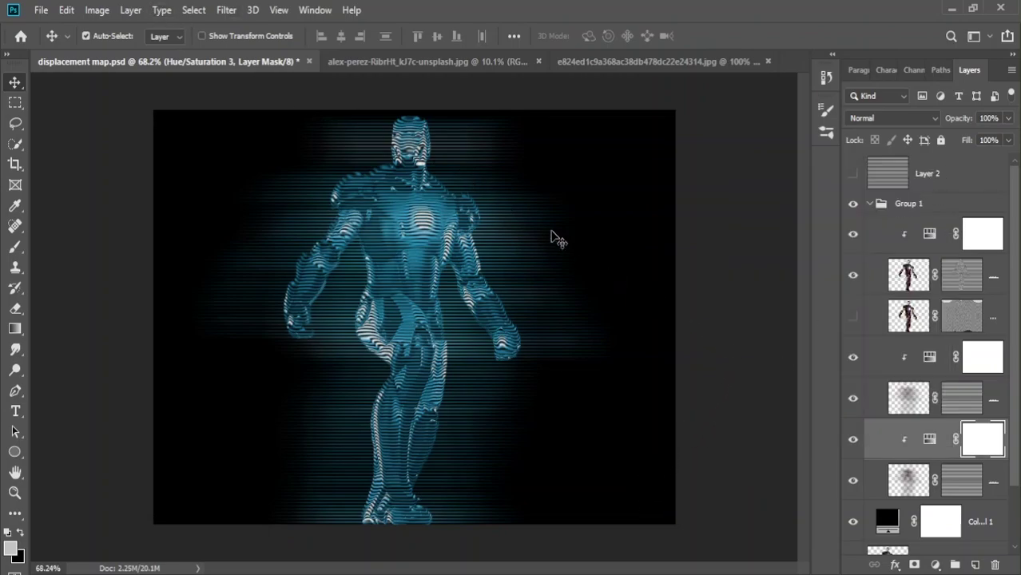
# Step: Apply a 3.4-pixel Gaussian Blur to the original copy layer's mask
pyautogui.click(946, 288)
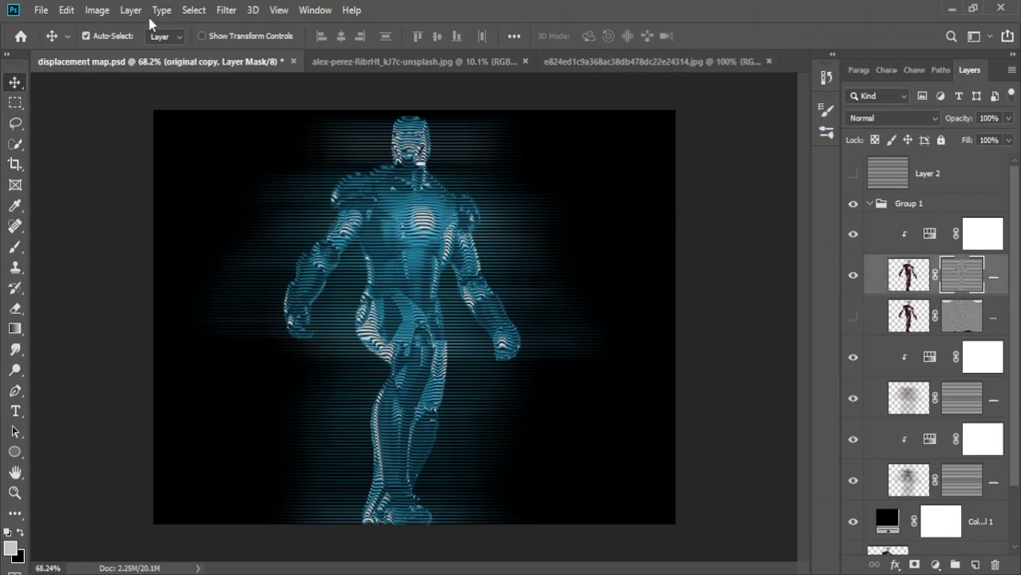
pyautogui.click(226, 11)
pyautogui.moveTo(234, 189)
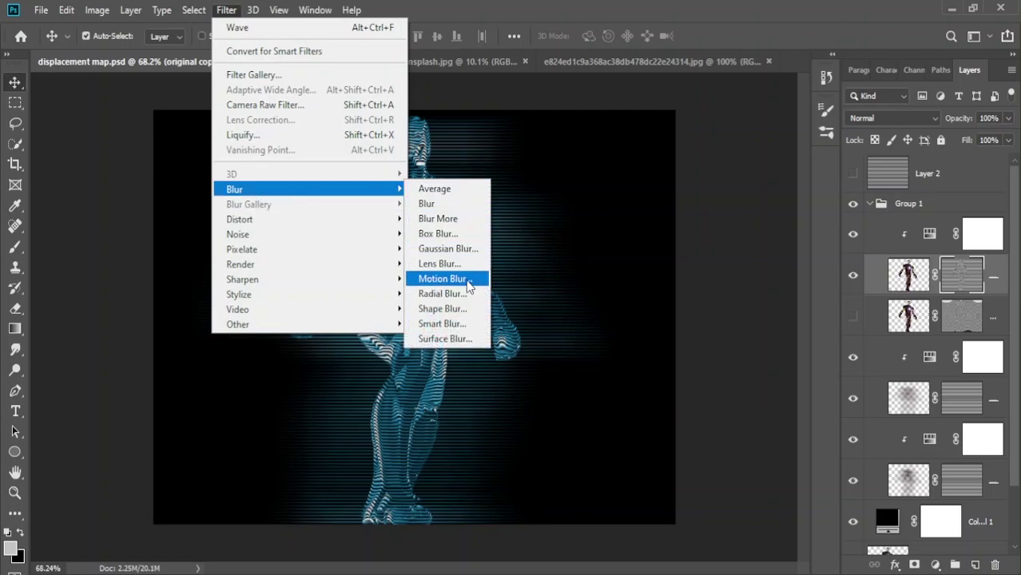
pyautogui.click(466, 248)
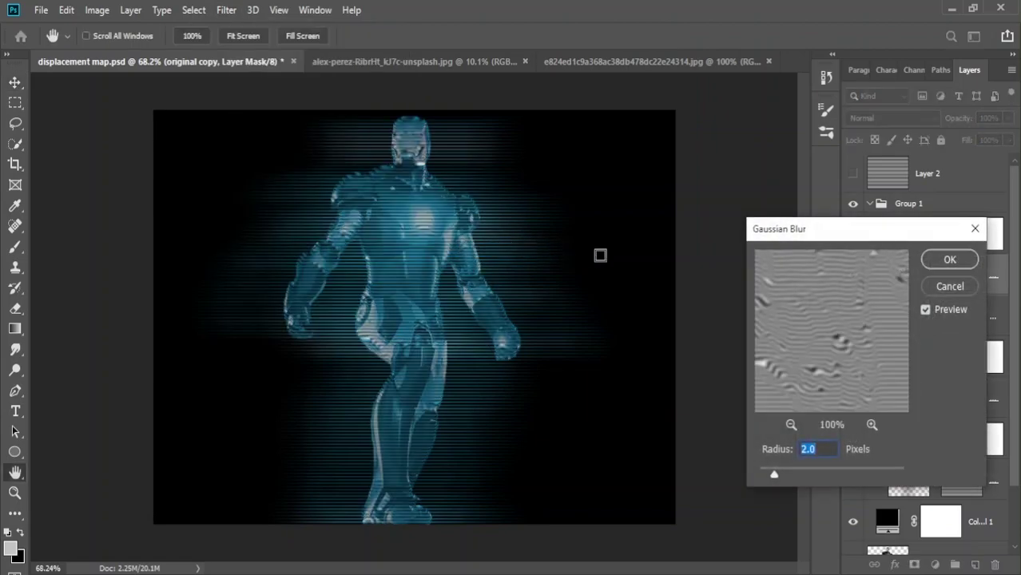
pyautogui.moveTo(773, 475); pyautogui.dragTo(787, 477)
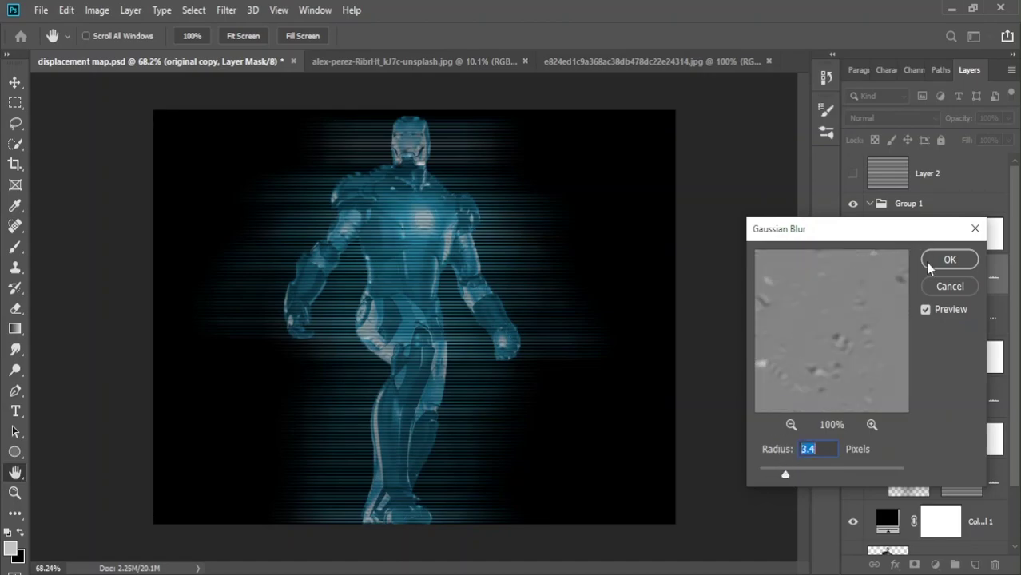
pyautogui.click(949, 259)
# Step: Add a horizontal Motion Blur to the same mask
pyautogui.click(226, 9)
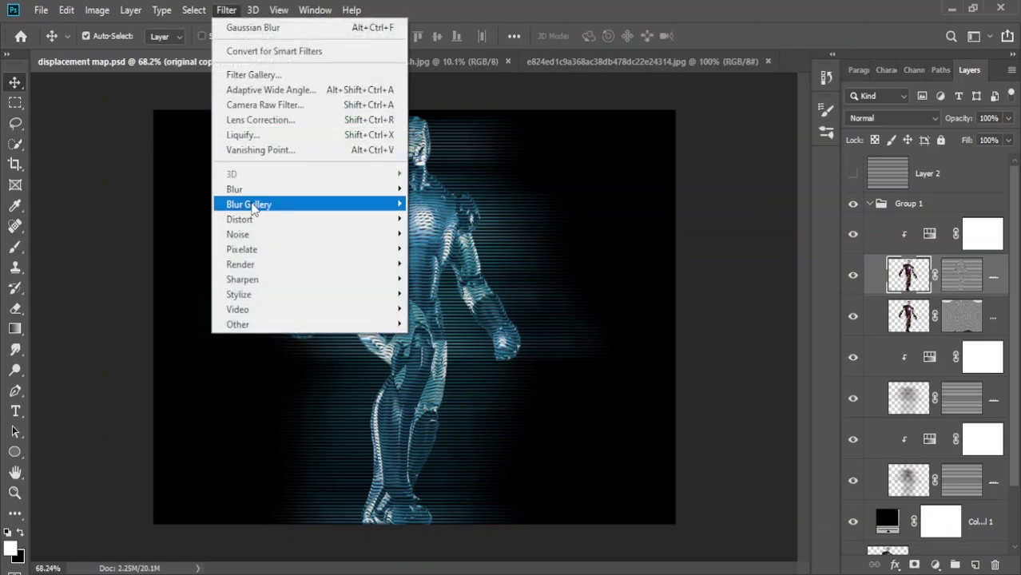
pyautogui.click(456, 279)
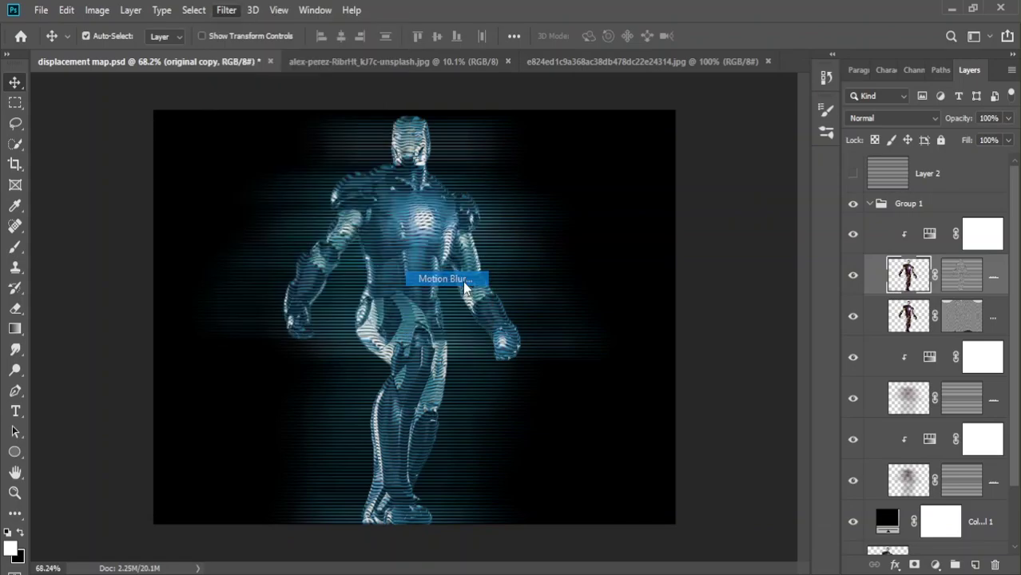
pyautogui.moveTo(692, 408)
pyautogui.mouseDown()
pyautogui.moveTo(683, 408)
pyautogui.moveTo(692, 410)
pyautogui.mouseUp()
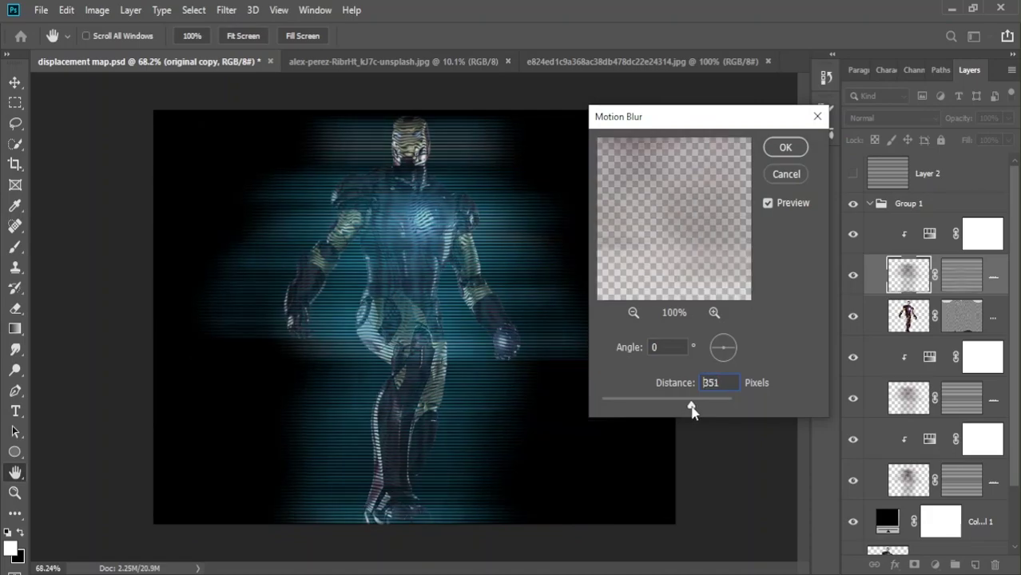
pyautogui.click(781, 148)
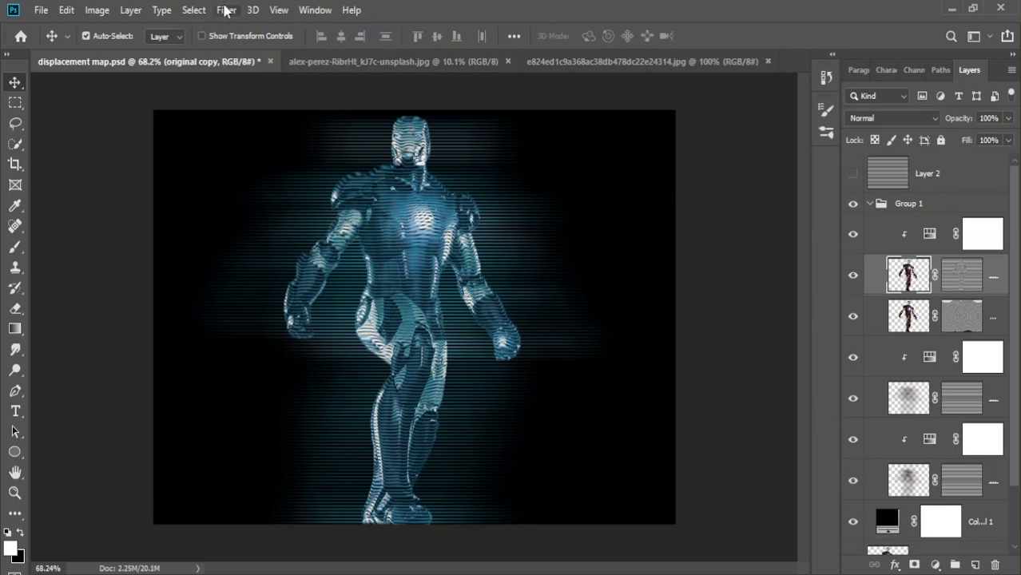
# Step: Apply a 1.5-pixel Gaussian Blur to the original copy layer
pyautogui.click(227, 9)
pyautogui.moveTo(234, 189)
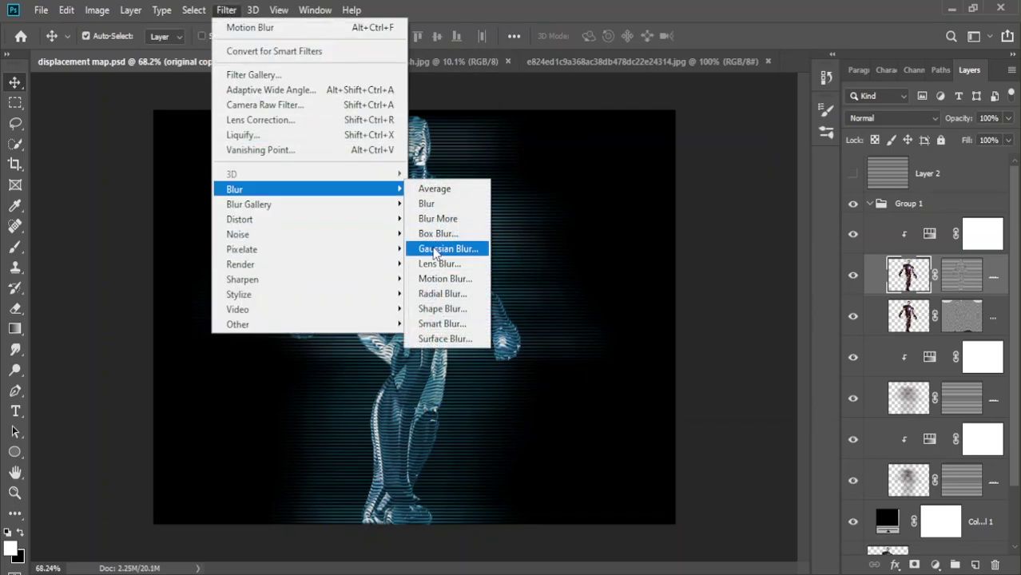
pyautogui.click(473, 290)
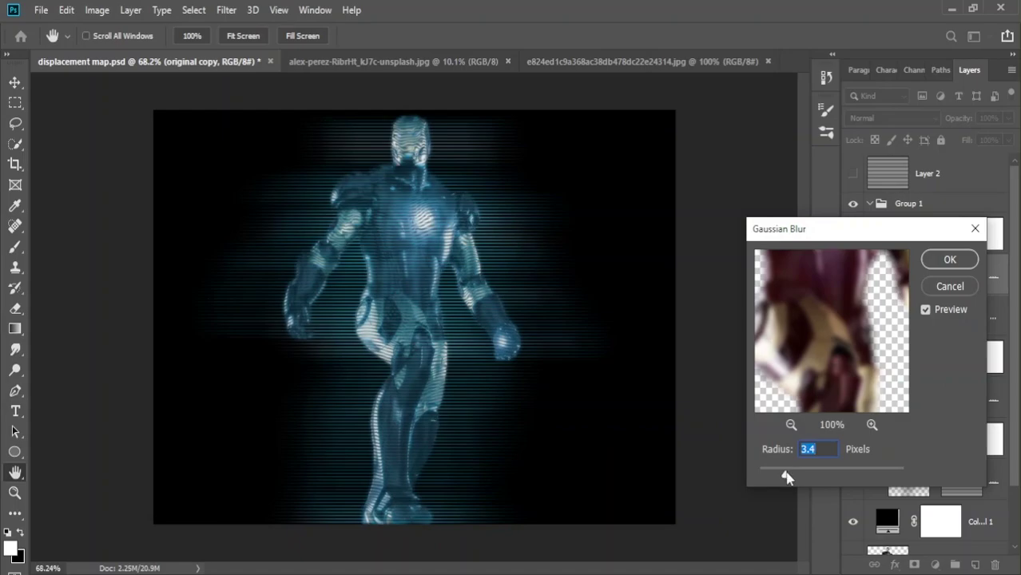
pyautogui.moveTo(784, 471); pyautogui.dragTo(771, 474)
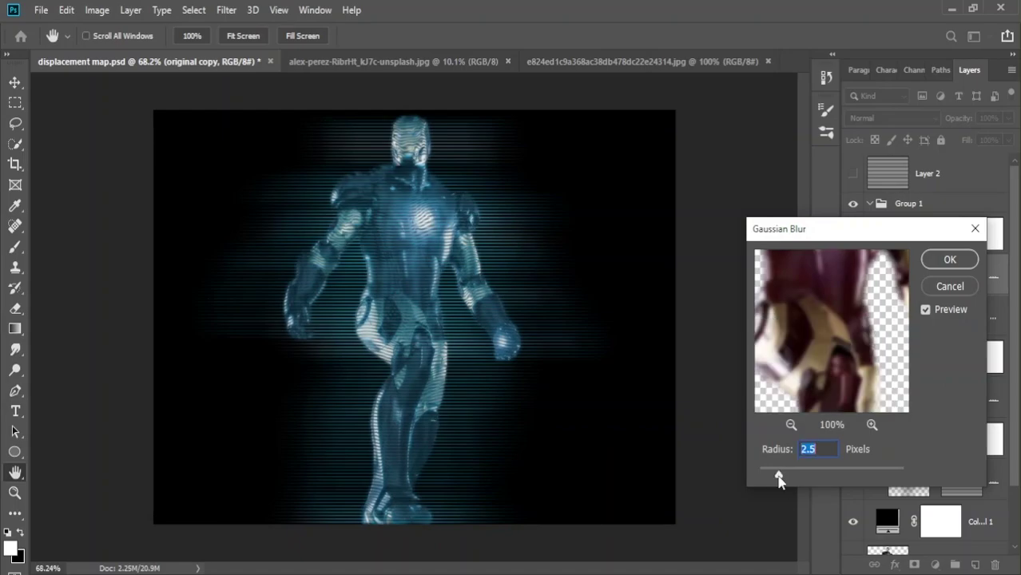
pyautogui.click(935, 262)
# Step: Blur the original layer by 1.5 pixels too, then switch to the open-hand photo
pyautogui.click(906, 319)
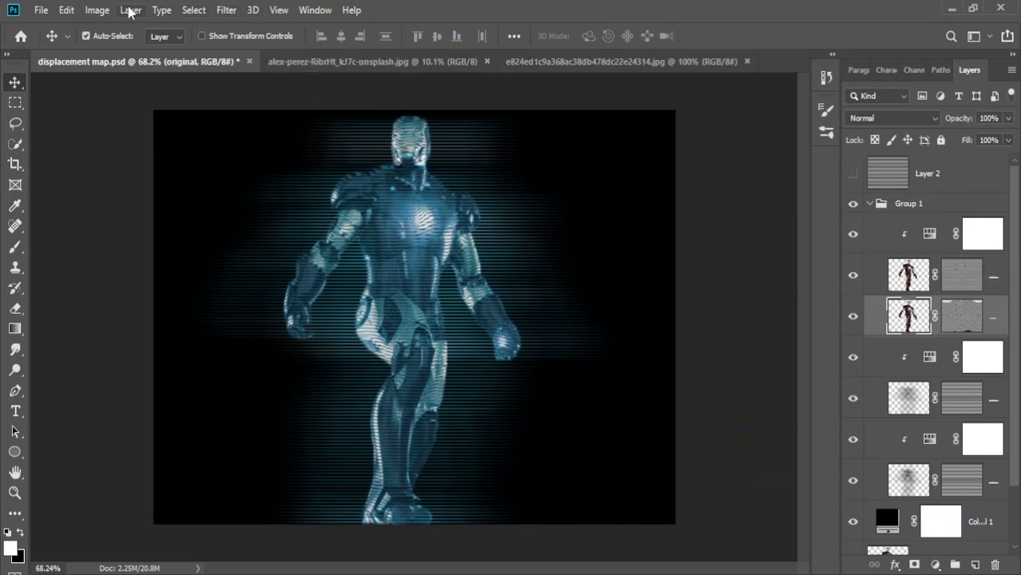
pyautogui.click(226, 10)
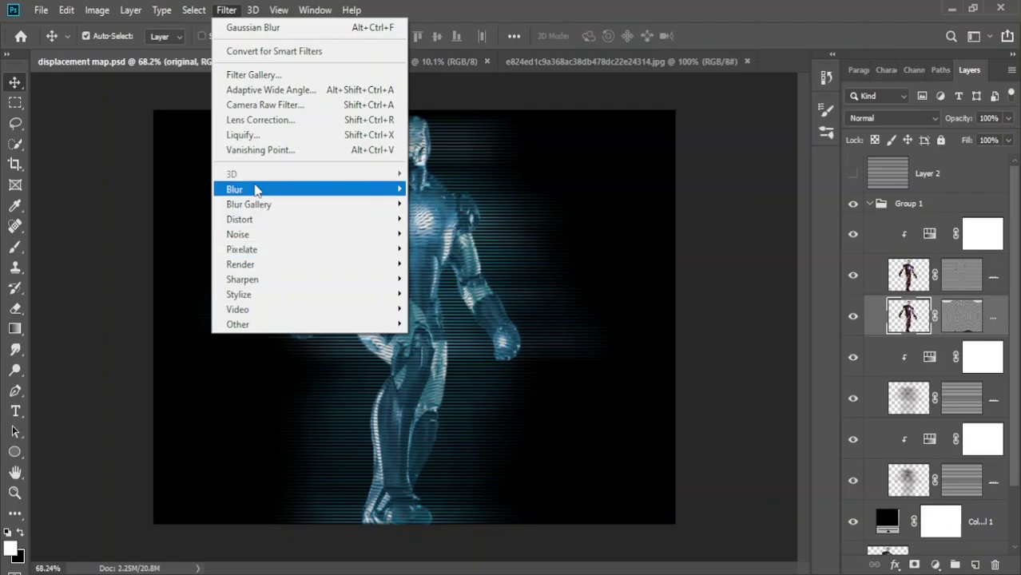
pyautogui.click(460, 244)
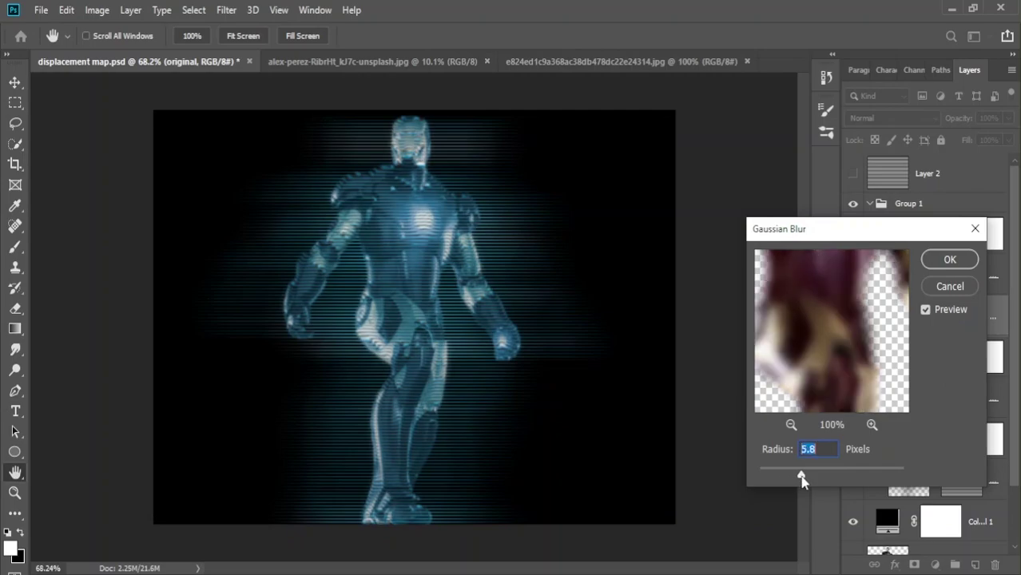
pyautogui.moveTo(785, 482); pyautogui.dragTo(774, 477)
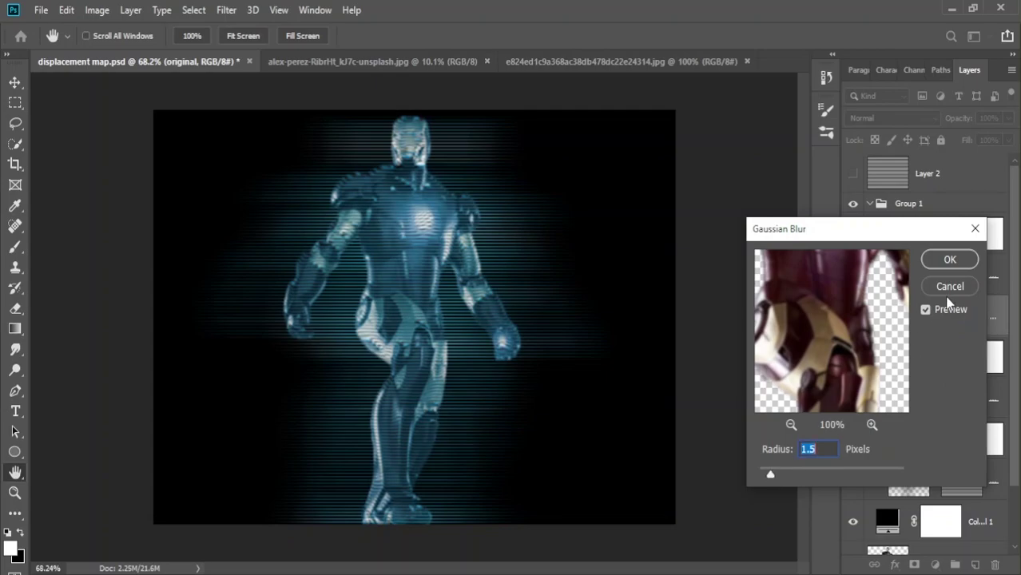
pyautogui.click(951, 259)
pyautogui.hotkey('ctrl', '+')
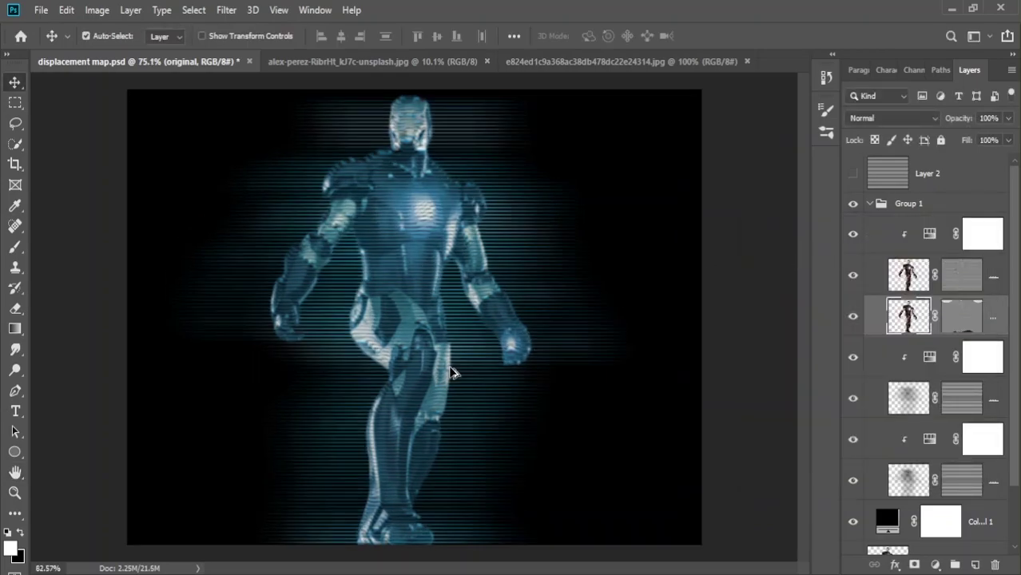
pyautogui.scroll(5, 452, 373)
pyautogui.scroll(-7, 408, 361)
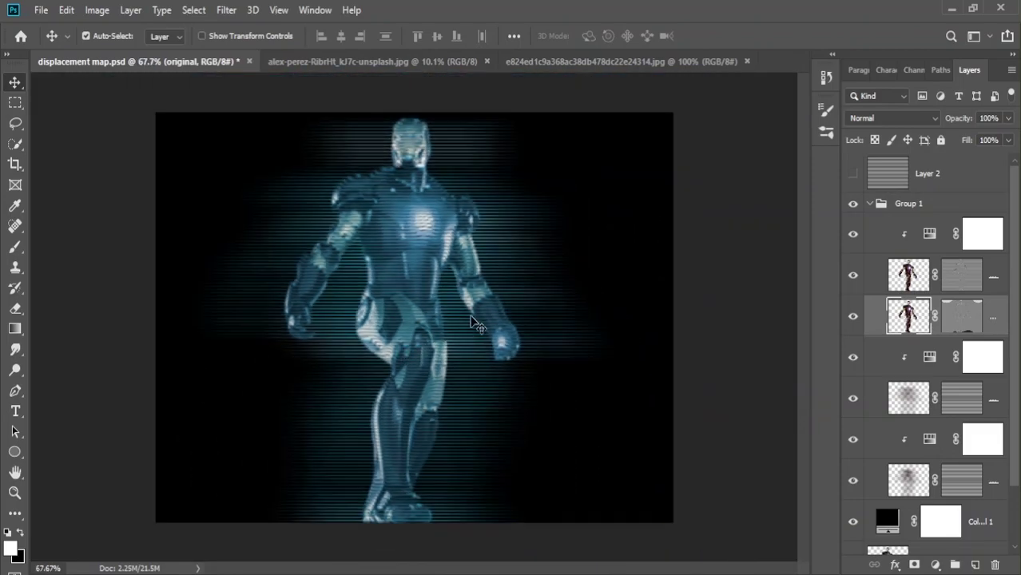
pyautogui.click(418, 64)
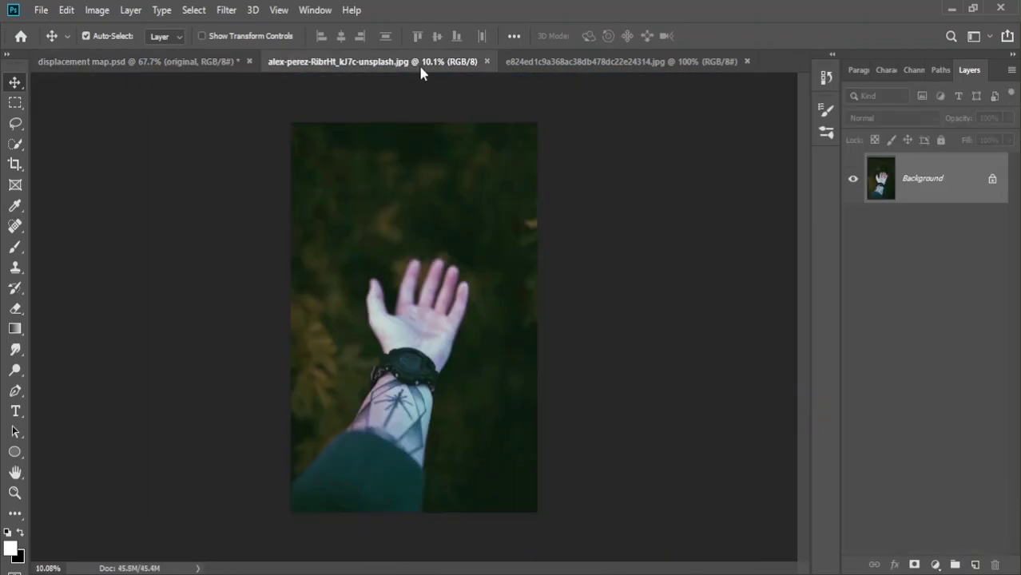
# Step: Unlock the hand photo and add a clipped Exposure layer: Exposure +0.44, Gamma 0.64
pyautogui.click(993, 179)
pyautogui.click(937, 565)
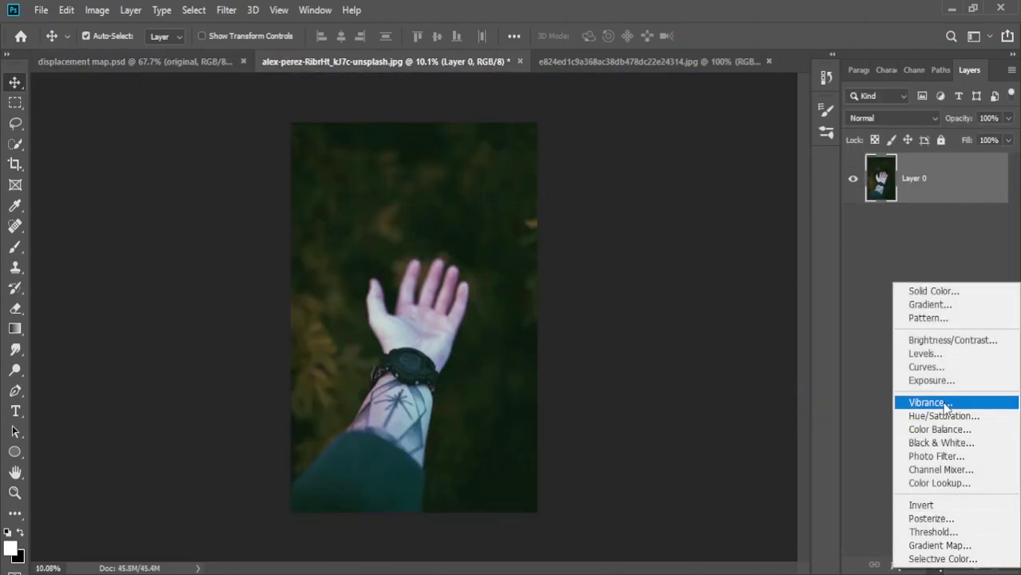
pyautogui.click(959, 381)
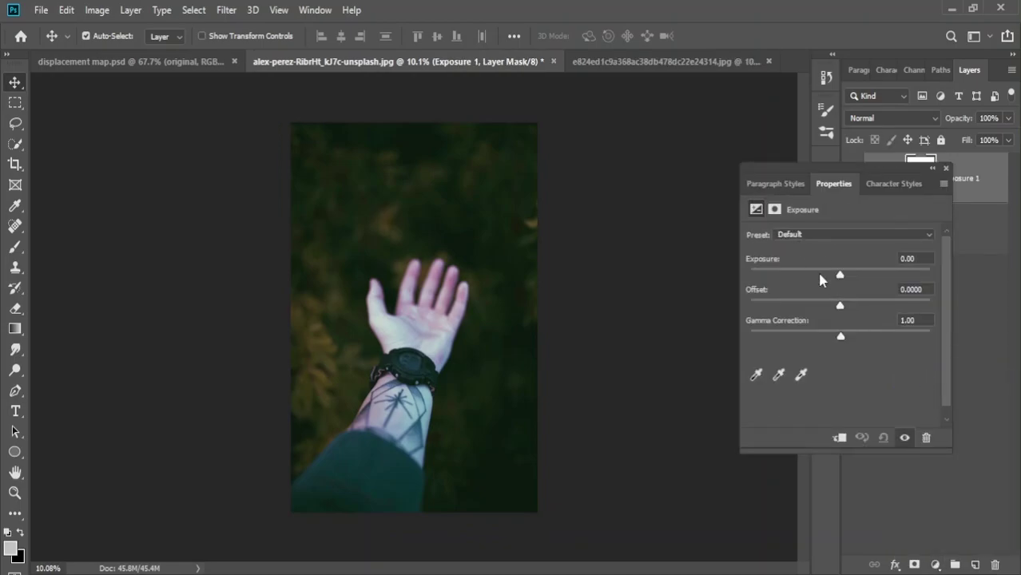
pyautogui.click(841, 438)
pyautogui.moveTo(839, 342); pyautogui.dragTo(869, 341)
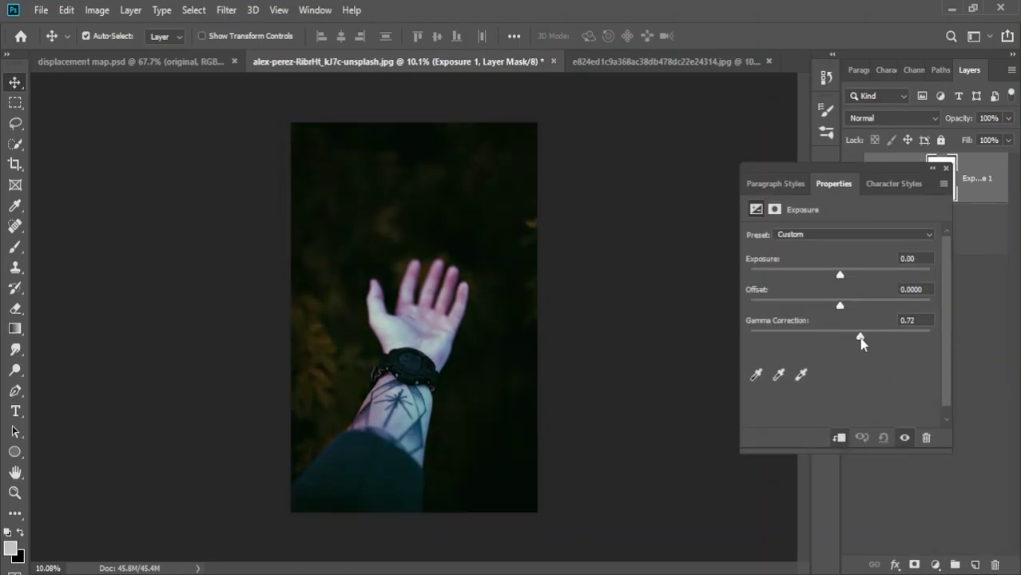
pyautogui.moveTo(837, 269); pyautogui.dragTo(846, 275)
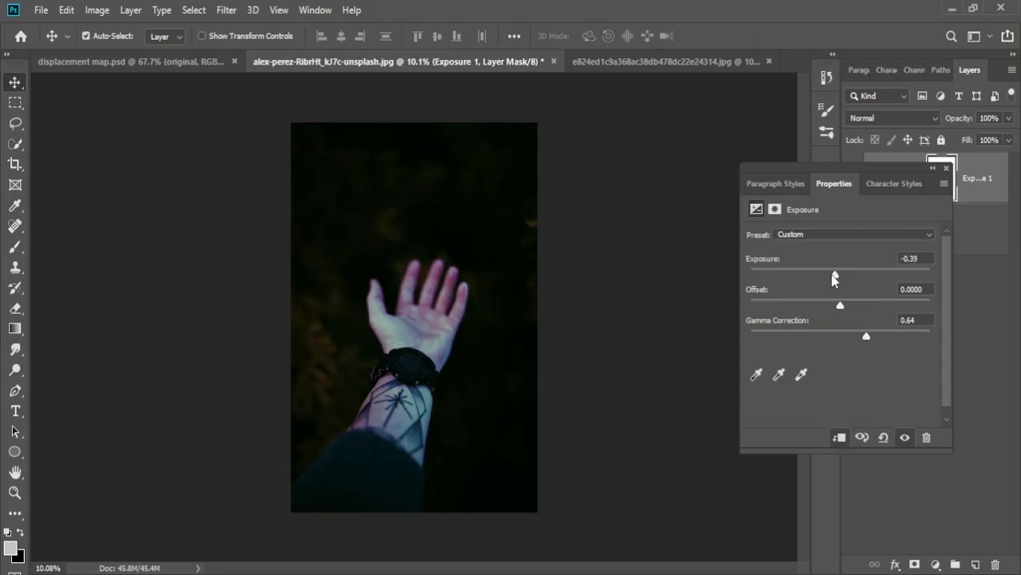
pyautogui.click(946, 168)
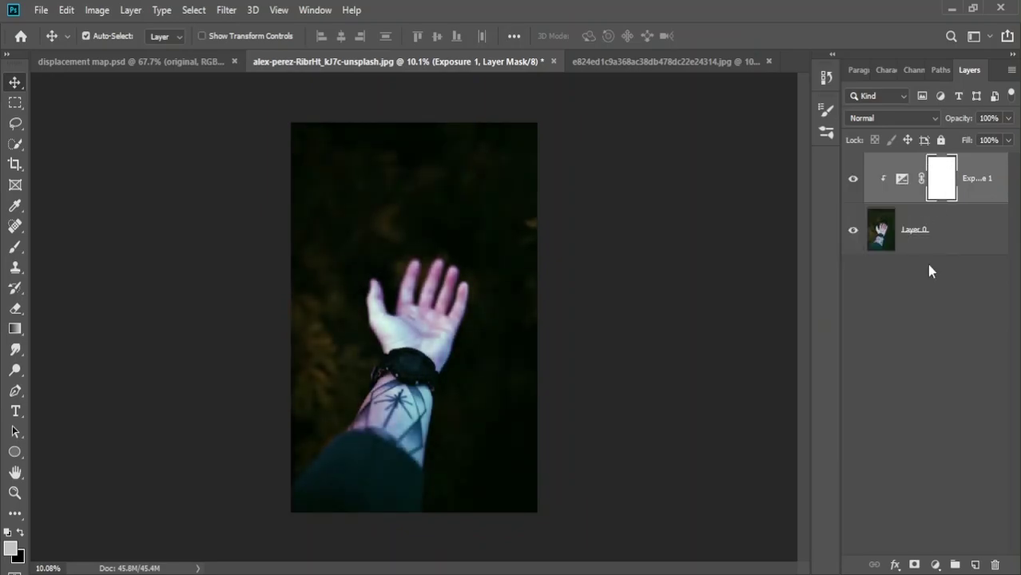
pyautogui.click(130, 61)
# Step: Copy the Iron Man layer into the hand photo, enlarge it to about 322% in Screen mode
pyautogui.click(941, 215)
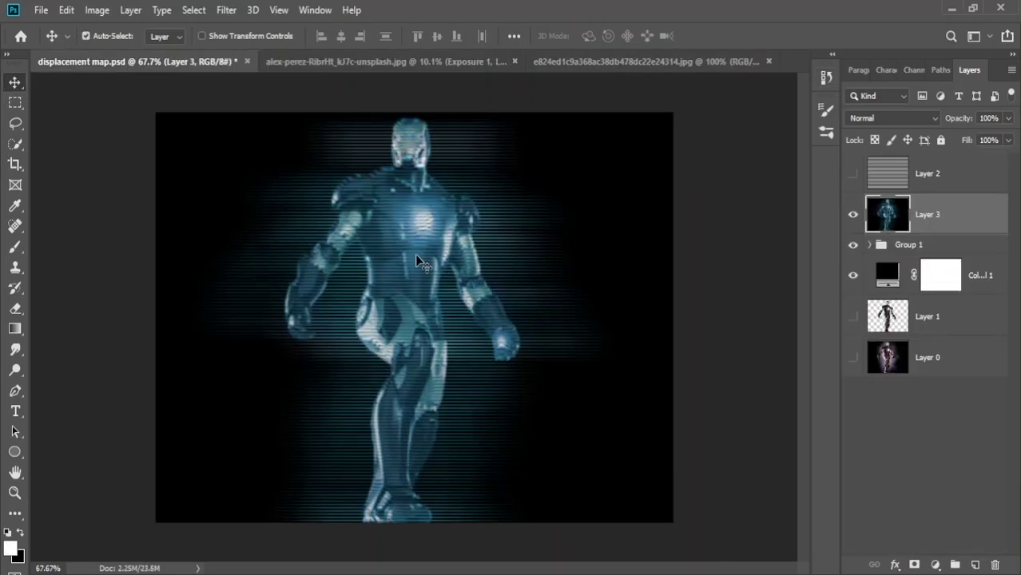
pyautogui.moveTo(416, 258); pyautogui.dragTo(413, 230)
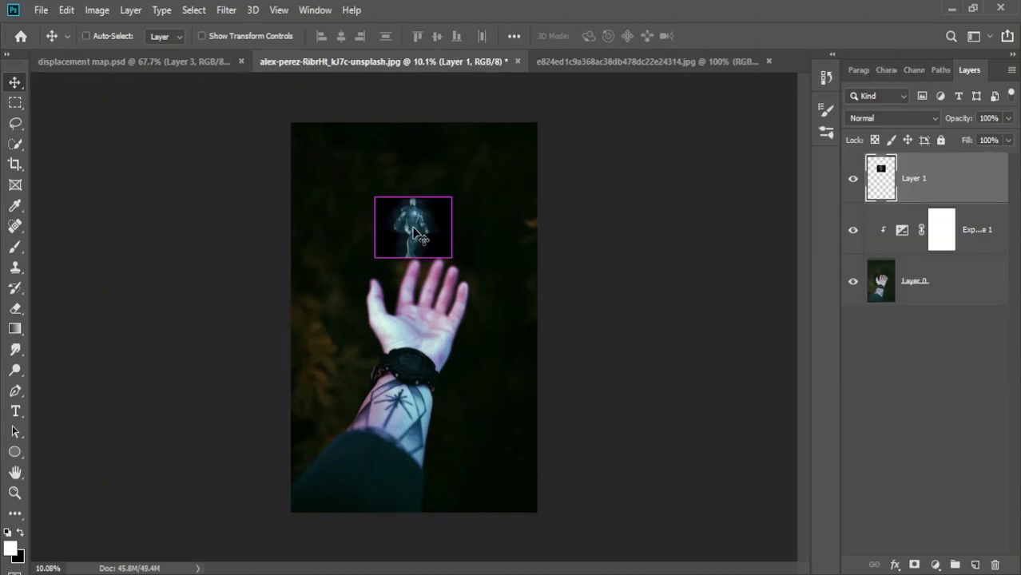
pyautogui.hotkey('ctrl', 't')
pyautogui.moveTo(413, 196); pyautogui.dragTo(412, 153)
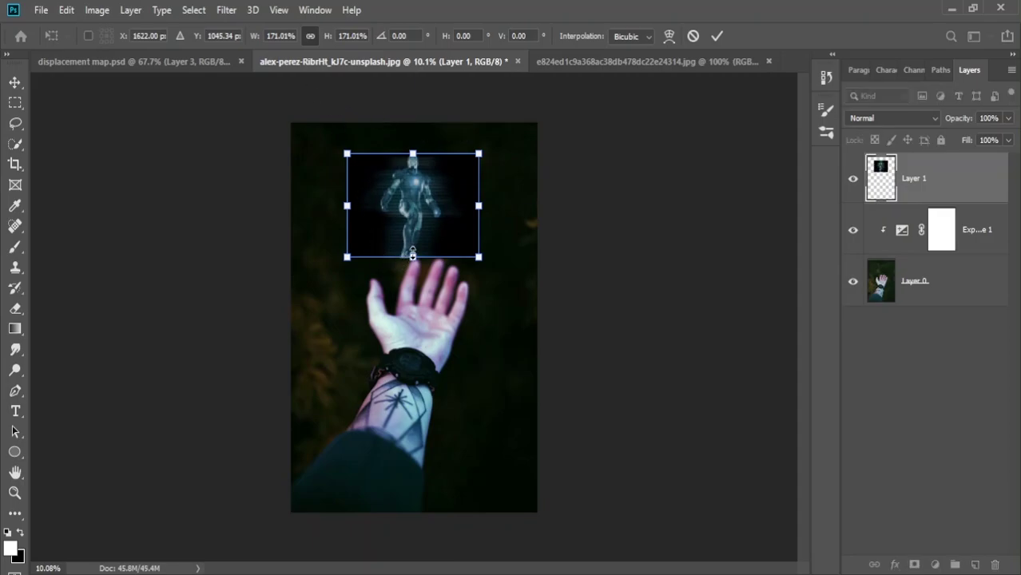
pyautogui.moveTo(412, 255); pyautogui.dragTo(414, 349)
pyautogui.moveTo(408, 235)
pyautogui.mouseDown()
pyautogui.moveTo(424, 248)
pyautogui.moveTo(421, 235)
pyautogui.mouseUp()
pyautogui.click(895, 118)
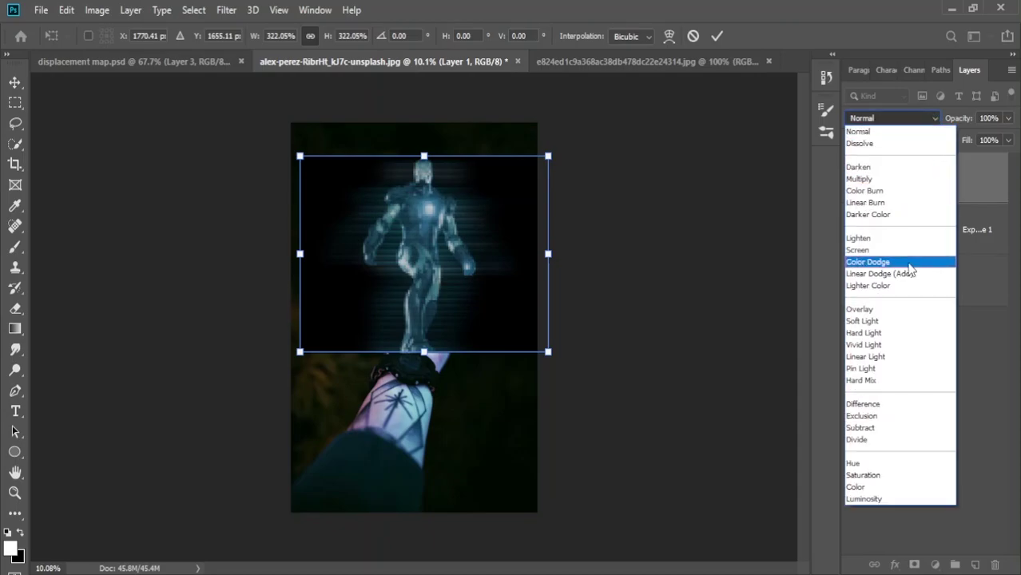
pyautogui.click(877, 251)
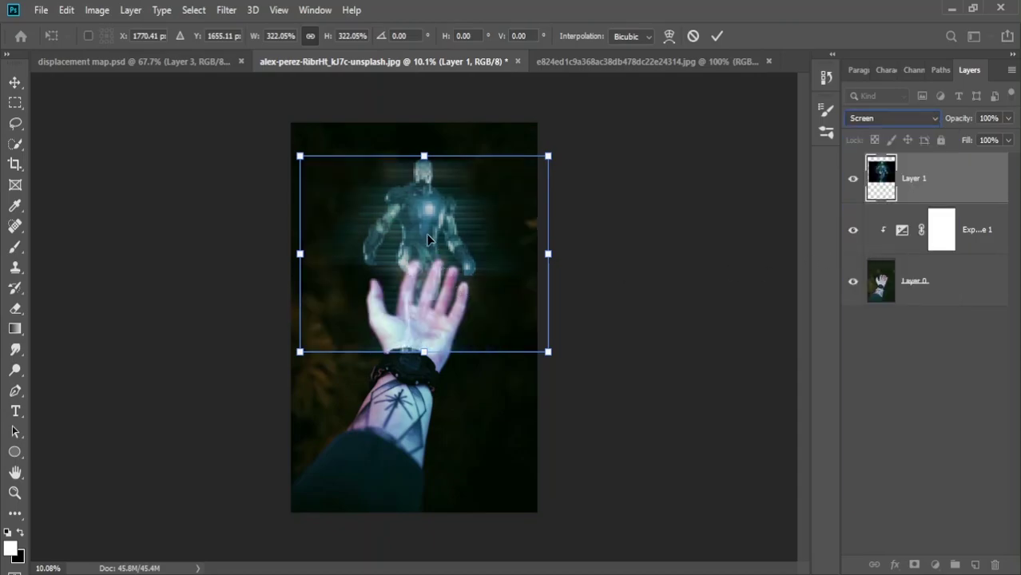
# Step: Position the hologram just above the hand and commit the transform
pyautogui.moveTo(427, 238); pyautogui.dragTo(426, 235)
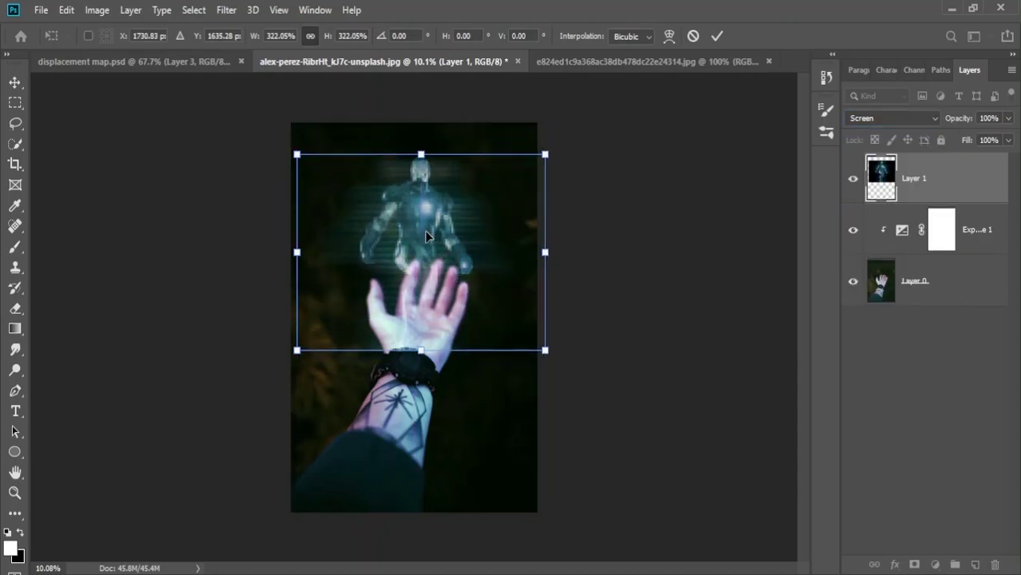
pyautogui.hotkey('ctrl', '-')
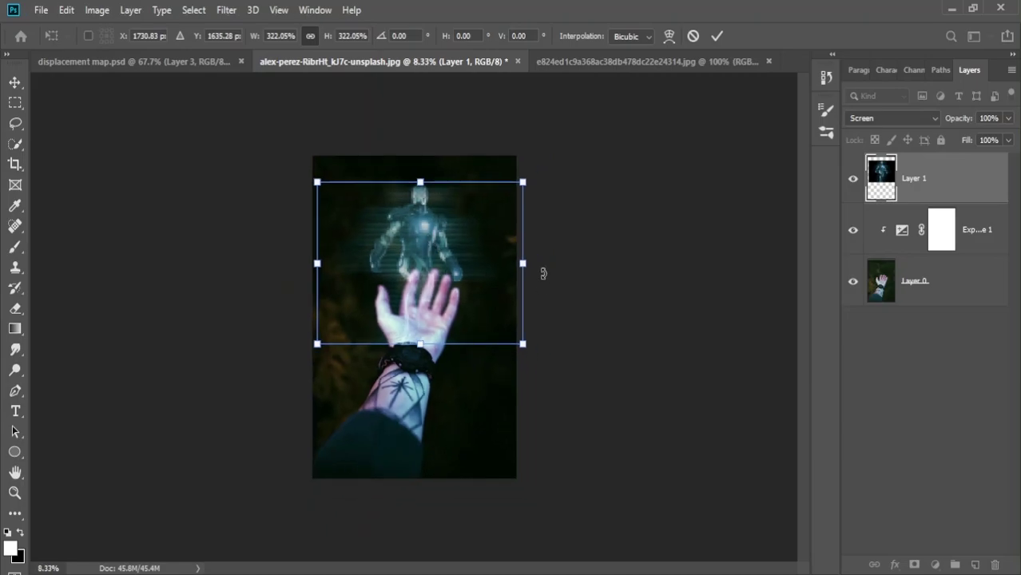
pyautogui.press('Return')
pyautogui.scroll(1, 427, 308)
pyautogui.scroll(3, 427, 301)
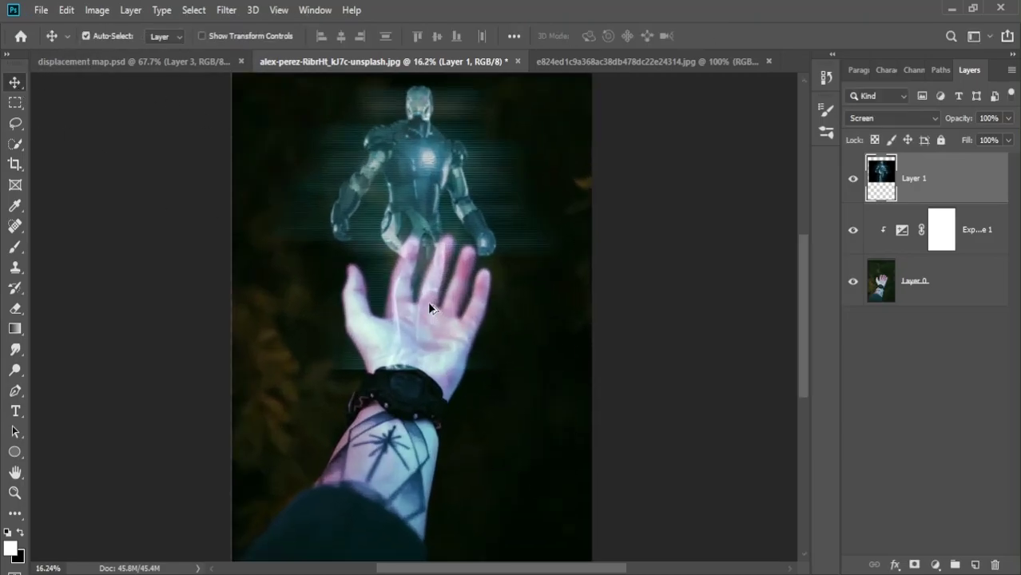
pyautogui.scroll(1, 424, 256)
pyautogui.scroll(1, 425, 256)
pyautogui.scroll(1, 425, 259)
pyautogui.scroll(-2, 426, 264)
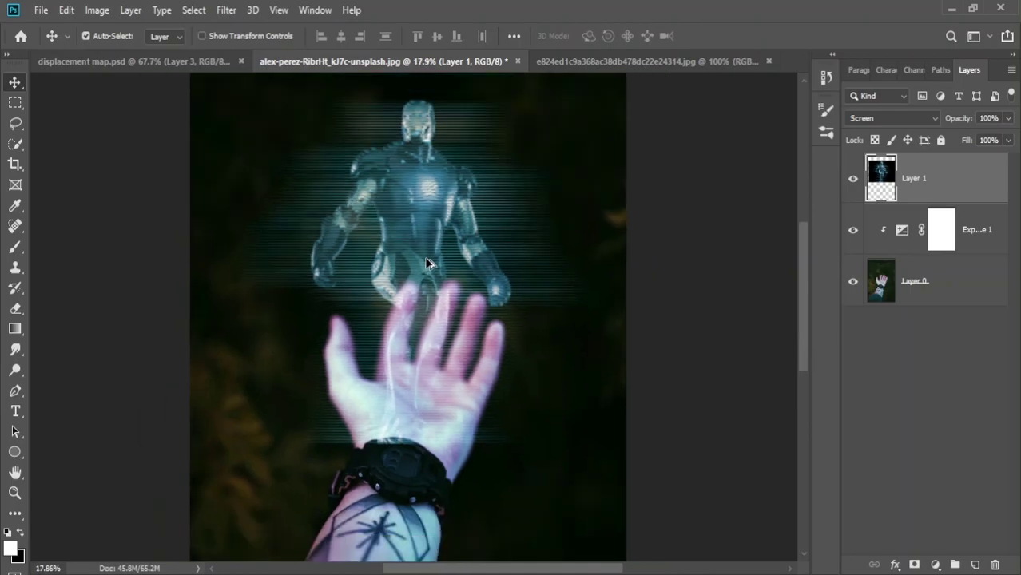
pyautogui.scroll(-1, 426, 263)
pyautogui.moveTo(425, 257); pyautogui.dragTo(422, 248)
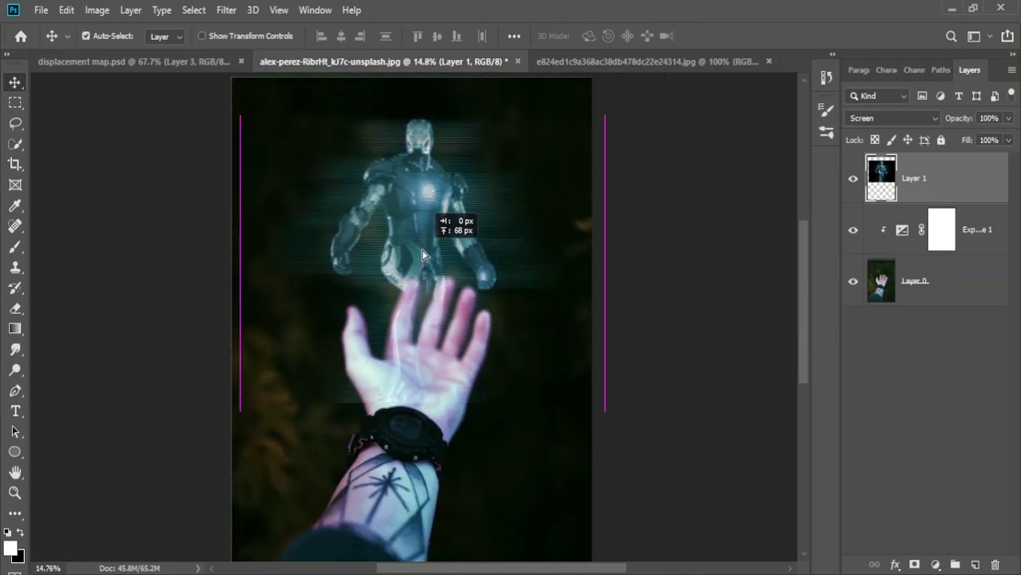
pyautogui.scroll(-3, 423, 254)
# Step: Add a second Exposure adjustment with Gamma Correction 0.75
pyautogui.click(936, 565)
pyautogui.click(927, 371)
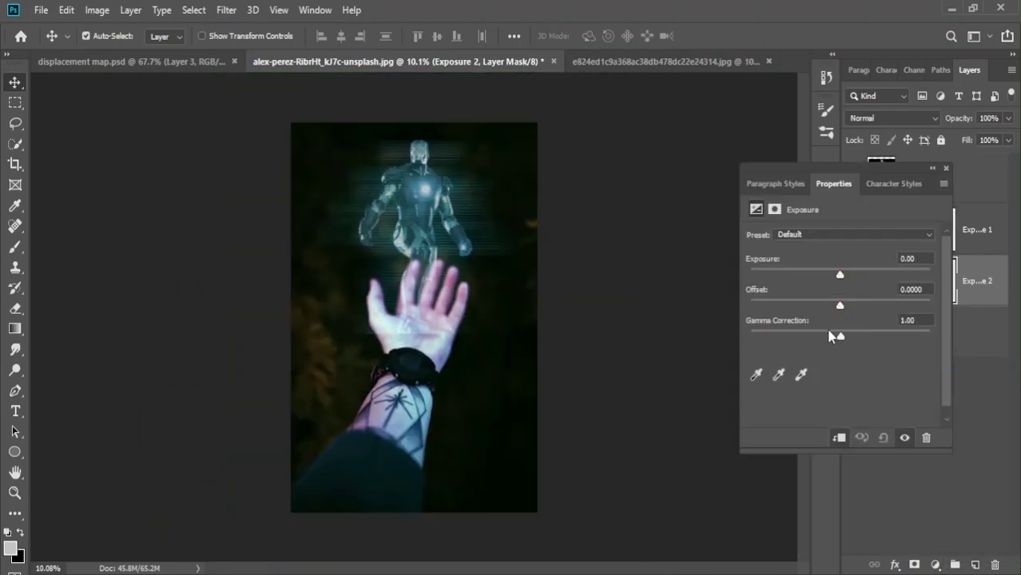
pyautogui.moveTo(839, 338); pyautogui.dragTo(859, 338)
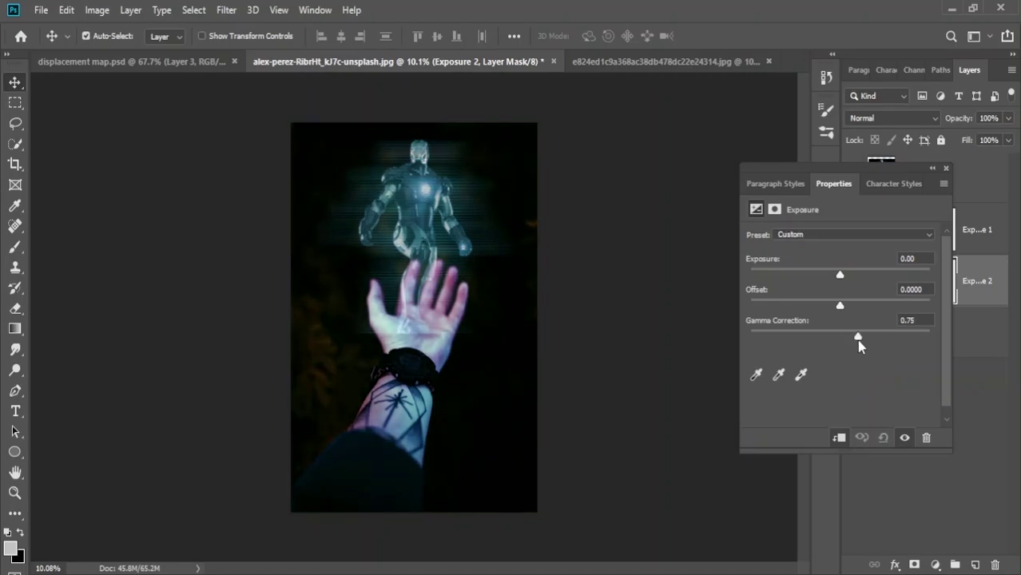
pyautogui.click(946, 170)
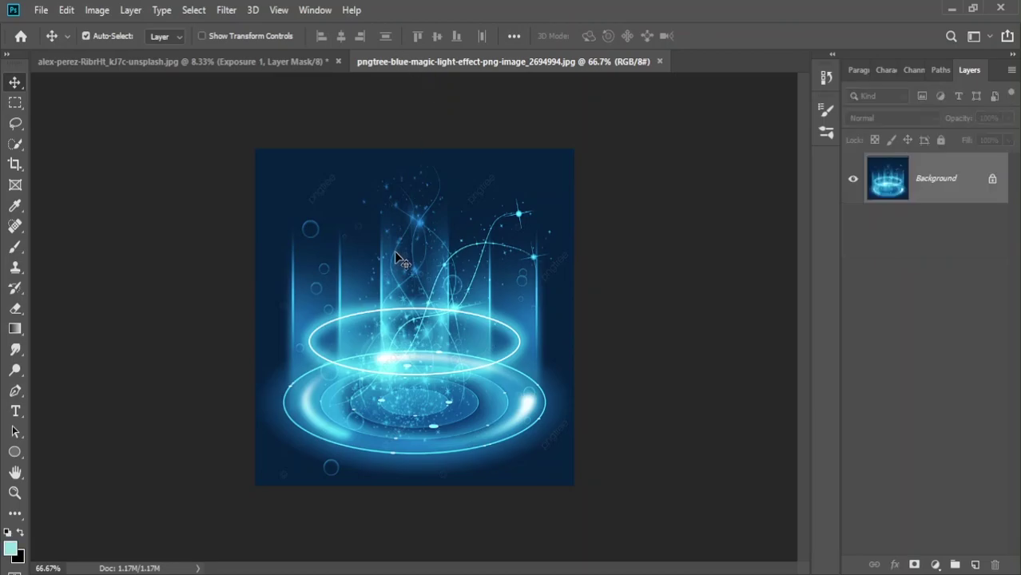
# Step: Quick-select the glowing rings and light columns and drag them onto the hand photo
pyautogui.click(16, 144)
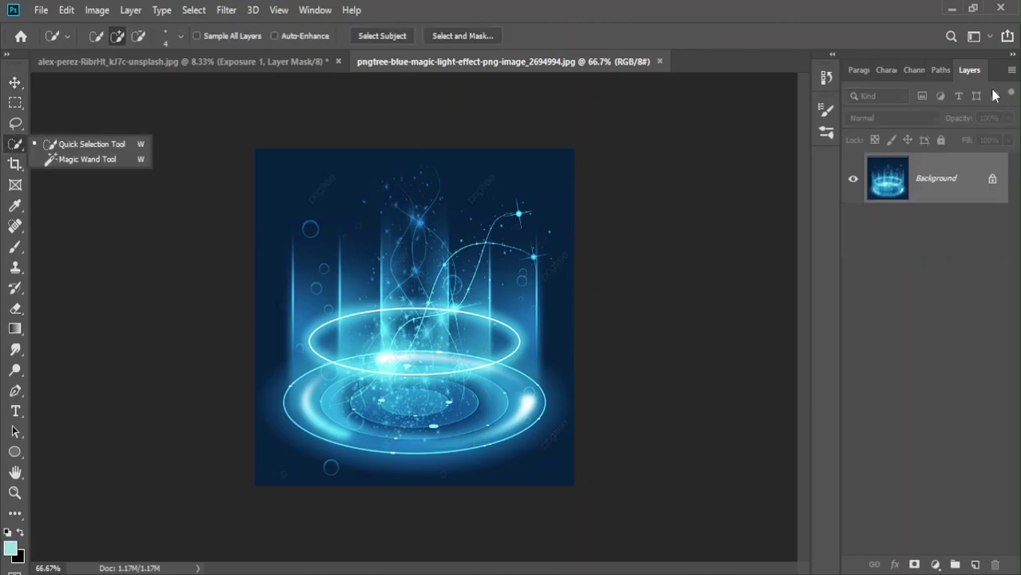
pyautogui.click(992, 182)
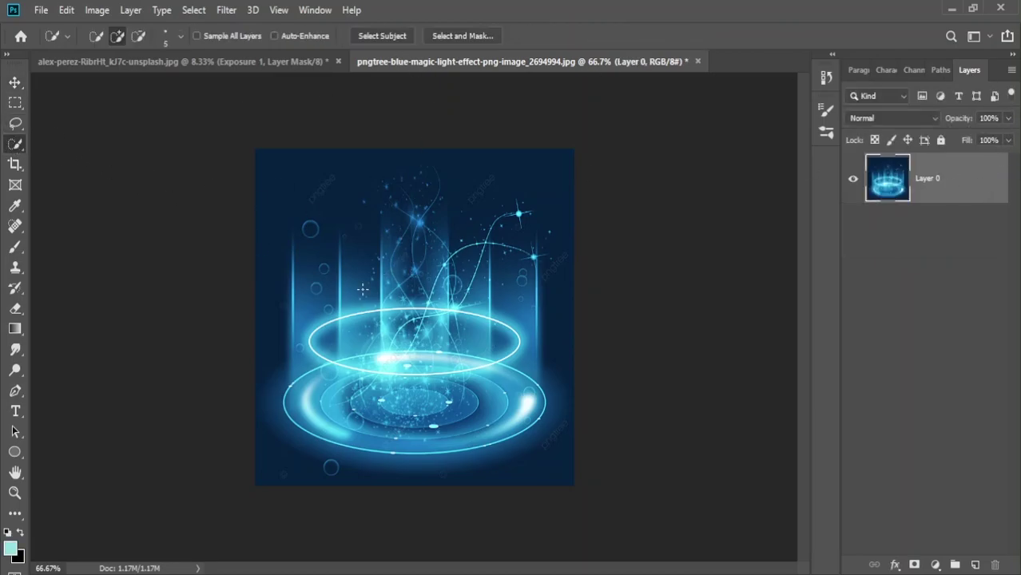
pyautogui.moveTo(321, 289); pyautogui.dragTo(509, 286)
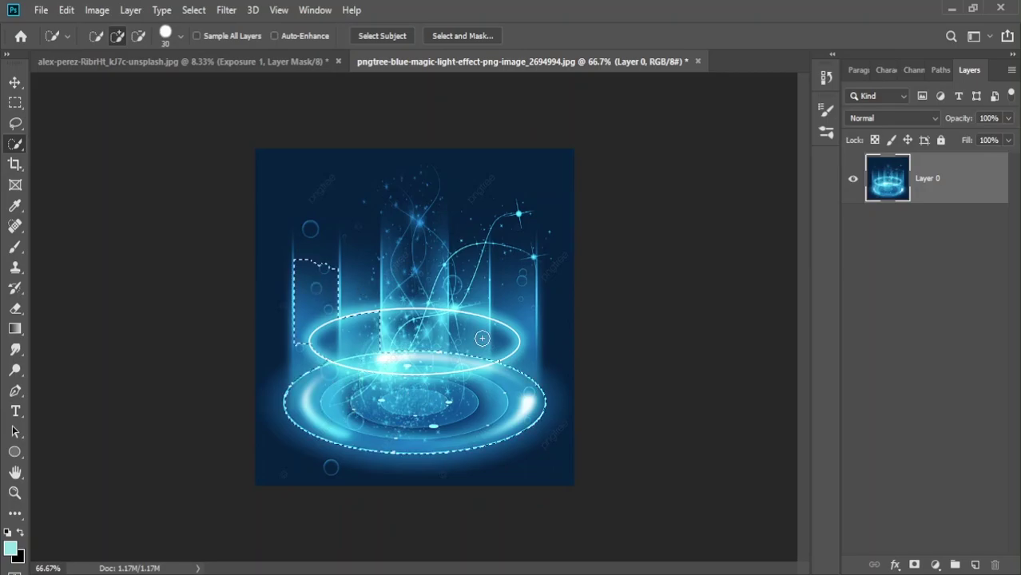
pyautogui.press('v')
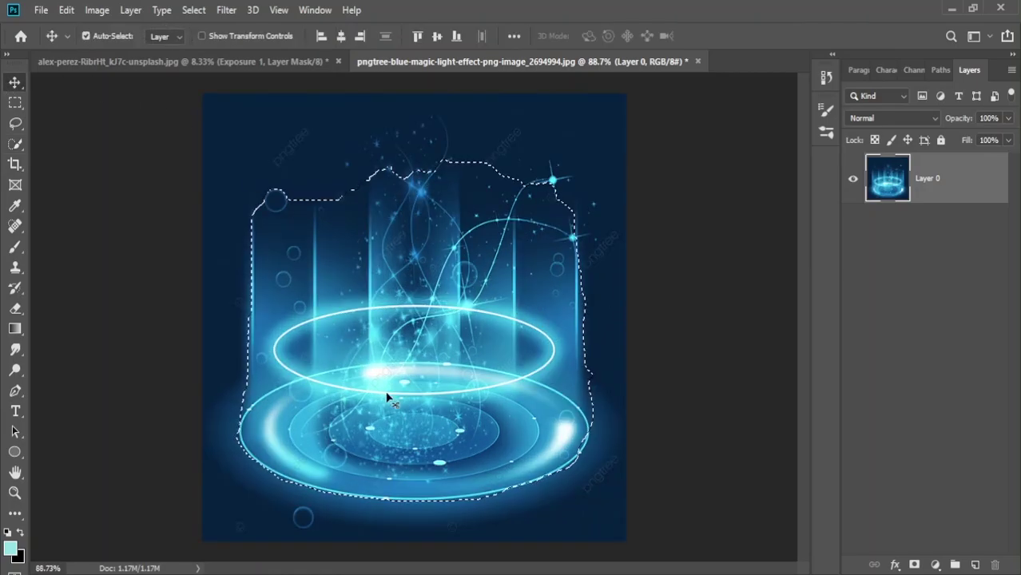
pyautogui.moveTo(388, 393)
pyautogui.mouseDown()
pyautogui.moveTo(163, 52)
pyautogui.moveTo(413, 296)
pyautogui.moveTo(413, 228)
pyautogui.mouseUp()
pyautogui.hotkey('ctrl', 't')
# Step: Roughly shrink the light ring on Layer 1 and rotate it about 12° clockwise
pyautogui.moveTo(453, 300)
pyautogui.mouseDown()
pyautogui.moveTo(430, 285)
pyautogui.moveTo(415, 313)
pyautogui.mouseUp()
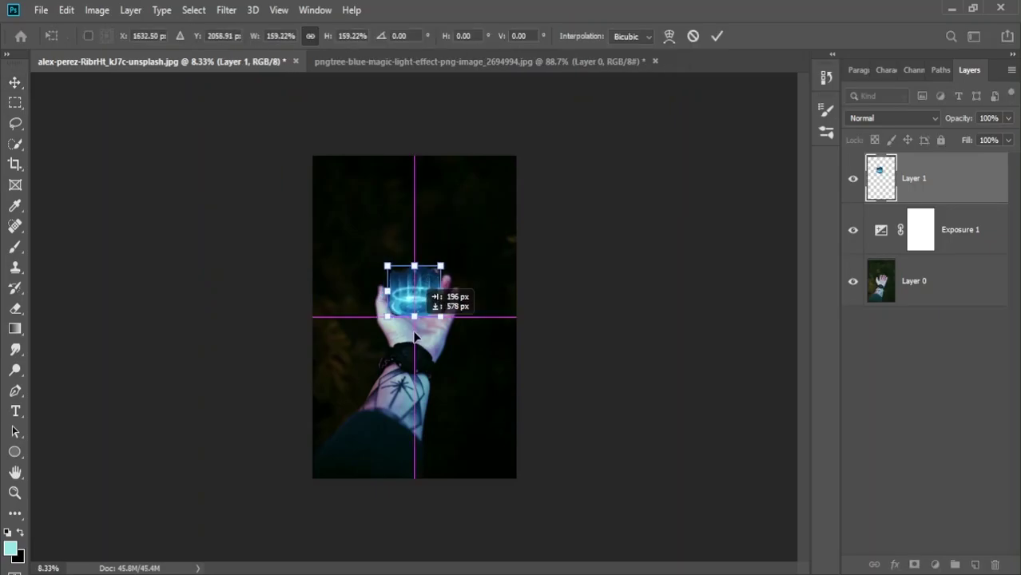
pyautogui.scroll(1, 415, 327)
pyautogui.scroll(1, 415, 327)
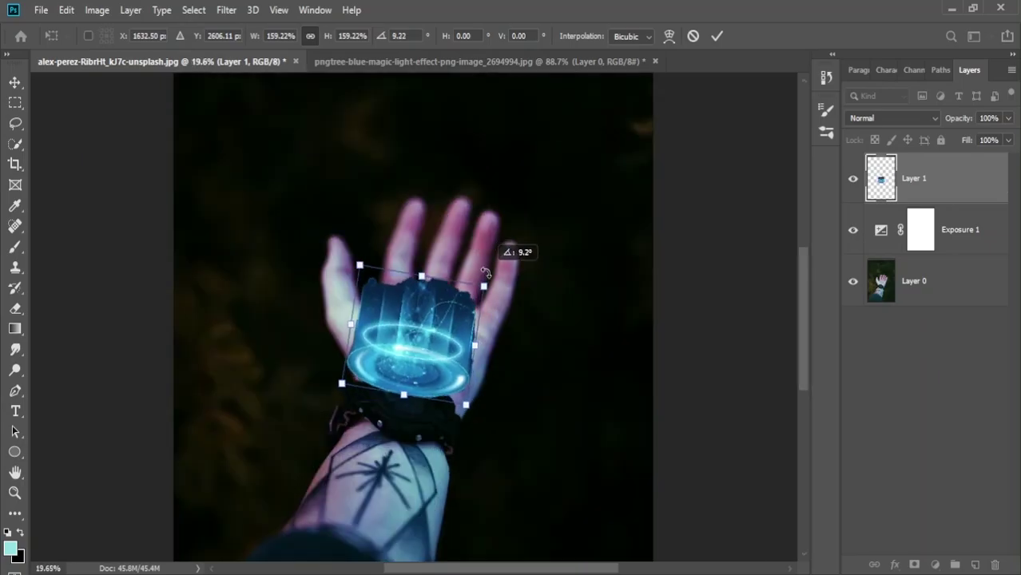
pyautogui.moveTo(478, 256); pyautogui.dragTo(499, 270)
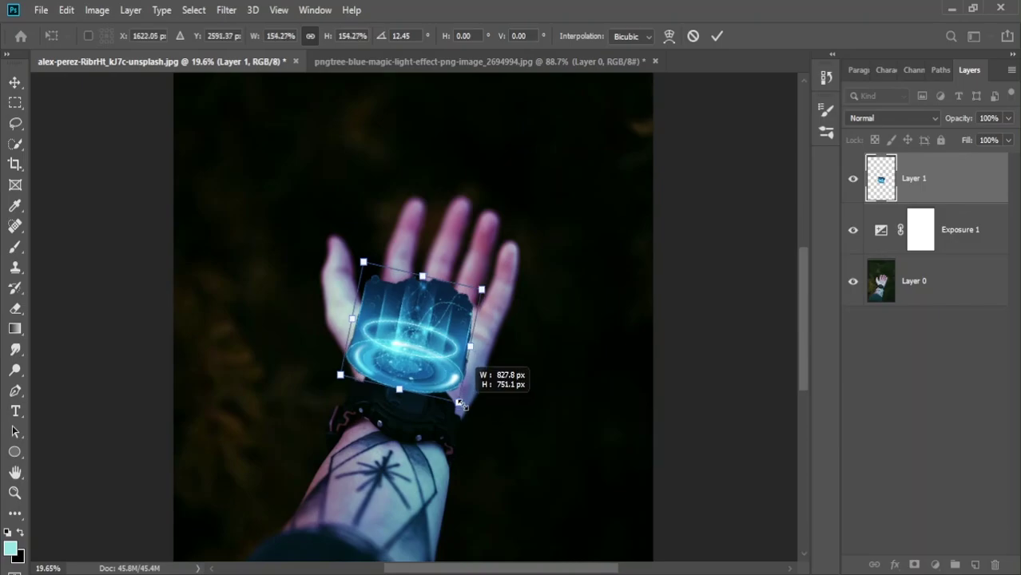
pyautogui.moveTo(462, 410)
pyautogui.mouseDown()
pyautogui.moveTo(431, 352)
pyautogui.moveTo(422, 423)
pyautogui.moveTo(409, 410)
pyautogui.mouseUp()
pyautogui.scroll(2, 431, 351)
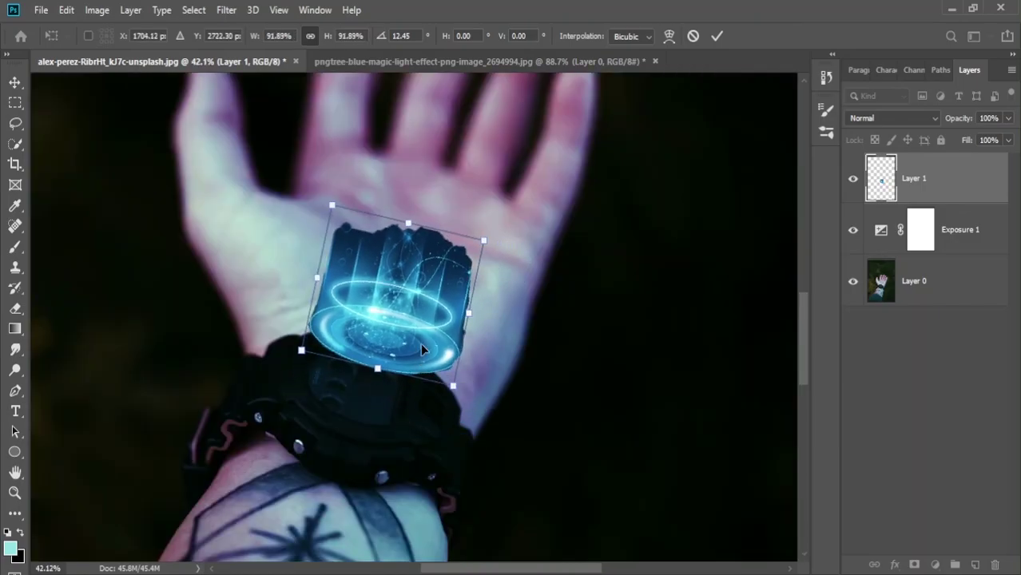
# Step: Fine-tune the ring over the watch face to about 98% scale and 20° tilt
pyautogui.moveTo(420, 343); pyautogui.dragTo(389, 398)
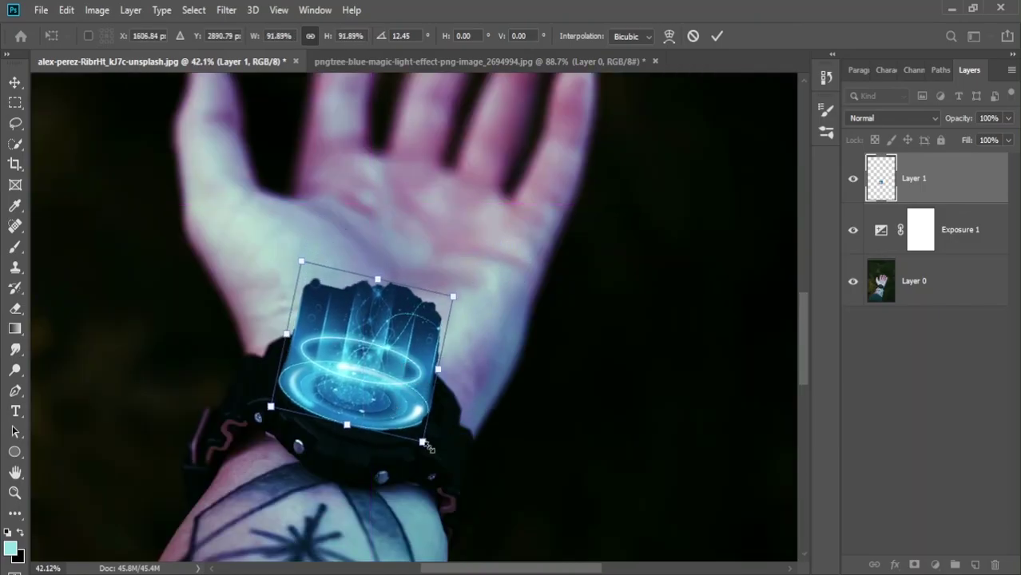
pyautogui.moveTo(417, 435)
pyautogui.mouseDown()
pyautogui.moveTo(438, 416)
pyautogui.moveTo(396, 372)
pyautogui.moveTo(396, 402)
pyautogui.mouseUp()
pyautogui.moveTo(480, 268); pyautogui.dragTo(484, 291)
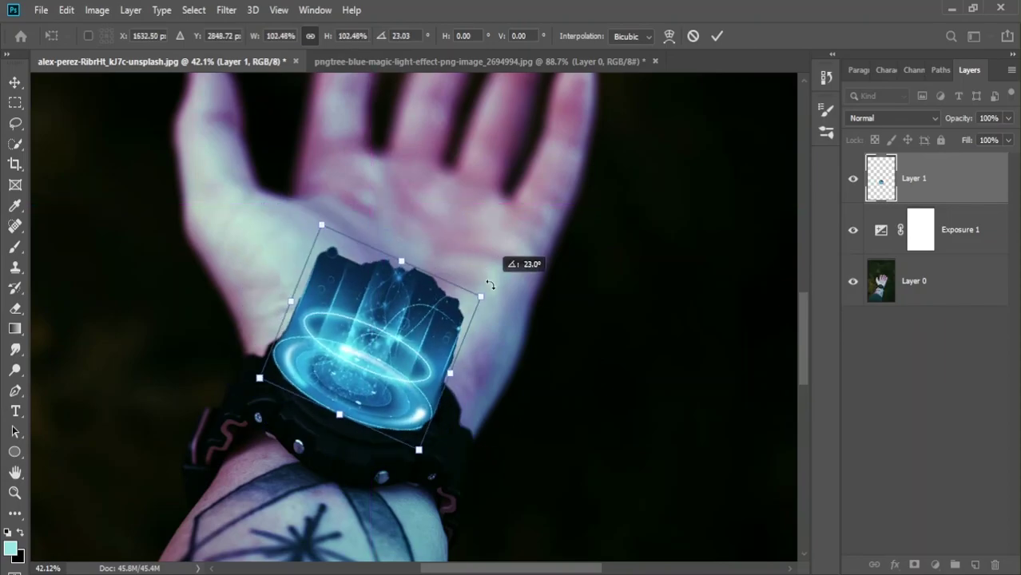
pyautogui.moveTo(349, 360); pyautogui.dragTo(362, 370)
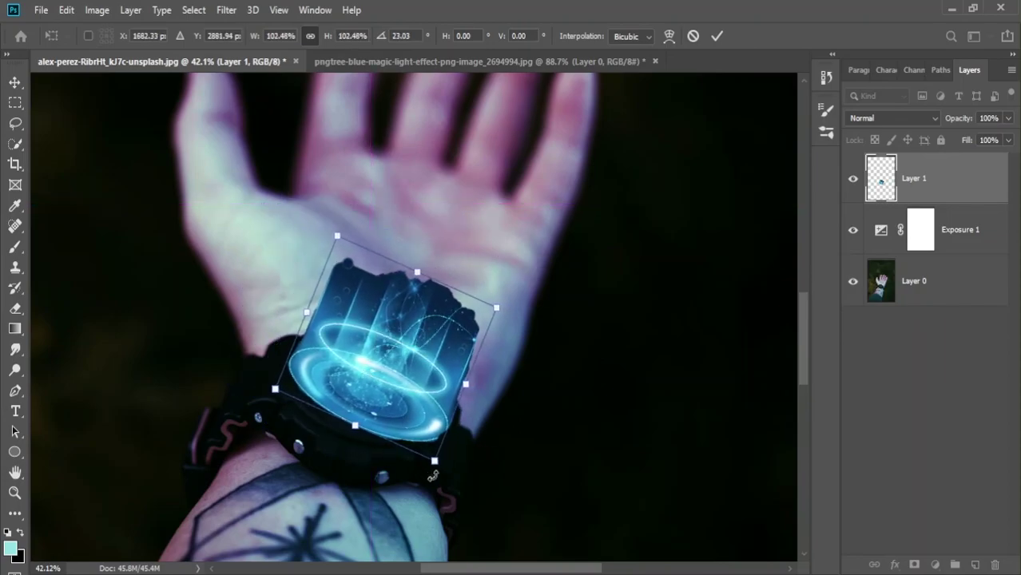
pyautogui.moveTo(439, 474); pyautogui.dragTo(441, 471)
pyautogui.moveTo(398, 420)
pyautogui.mouseDown()
pyautogui.moveTo(382, 418)
pyautogui.moveTo(382, 426)
pyautogui.mouseUp()
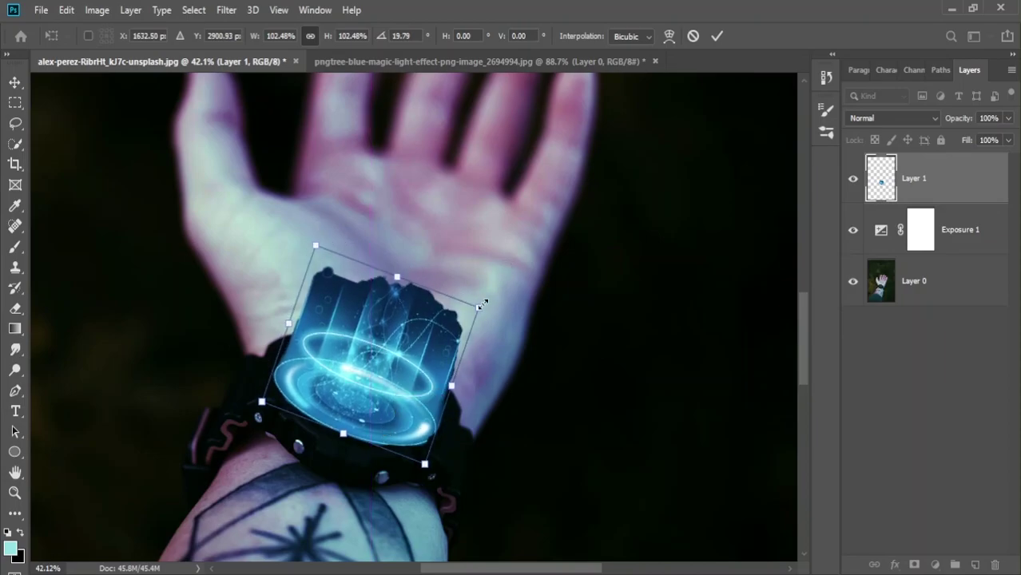
pyautogui.moveTo(480, 305); pyautogui.dragTo(470, 312)
pyautogui.moveTo(357, 360); pyautogui.dragTo(362, 366)
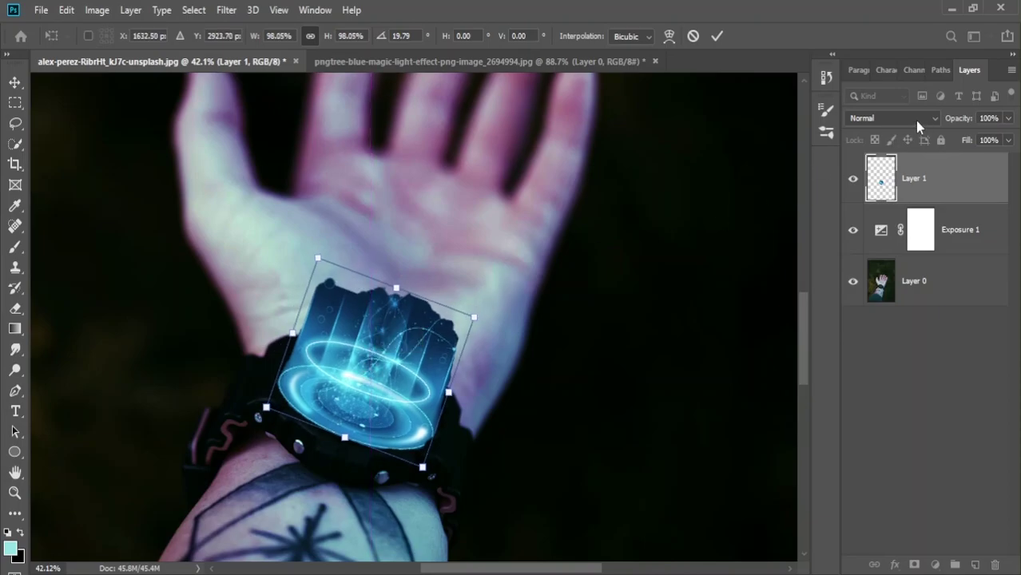
# Step: Commit the light ring transform and set Layer 1's blend mode to Screen
pyautogui.click(17, 90)
pyautogui.click(919, 118)
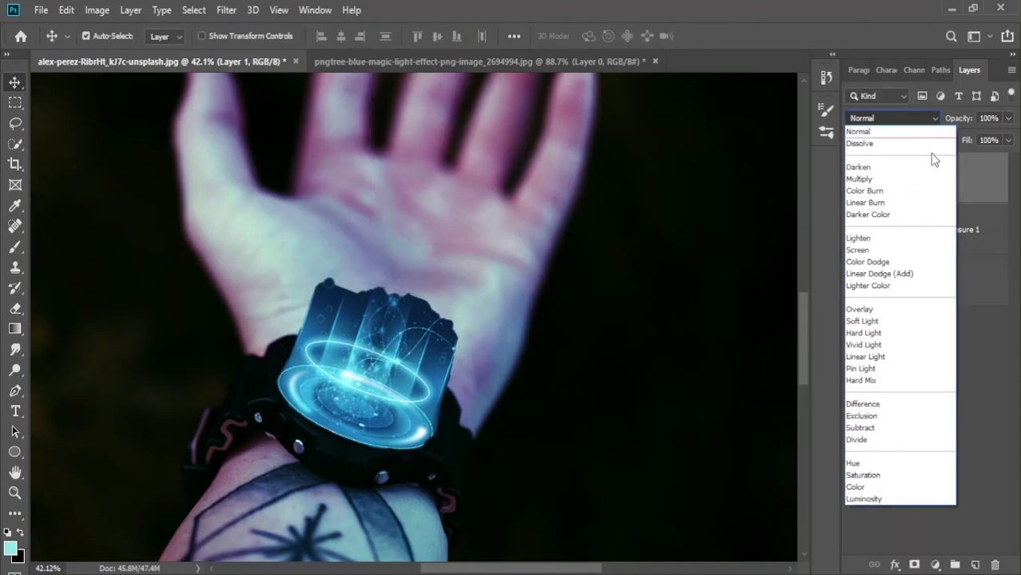
pyautogui.click(898, 252)
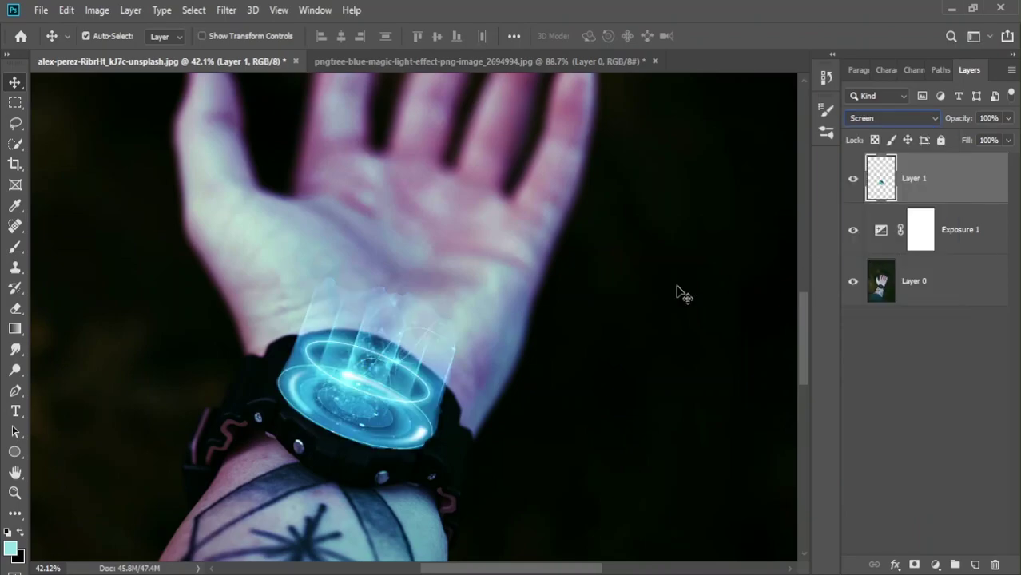
# Step: Choose the regular Brush tool and enlarge it to 125 px
pyautogui.click(14, 246)
pyautogui.rightClick(15, 246)
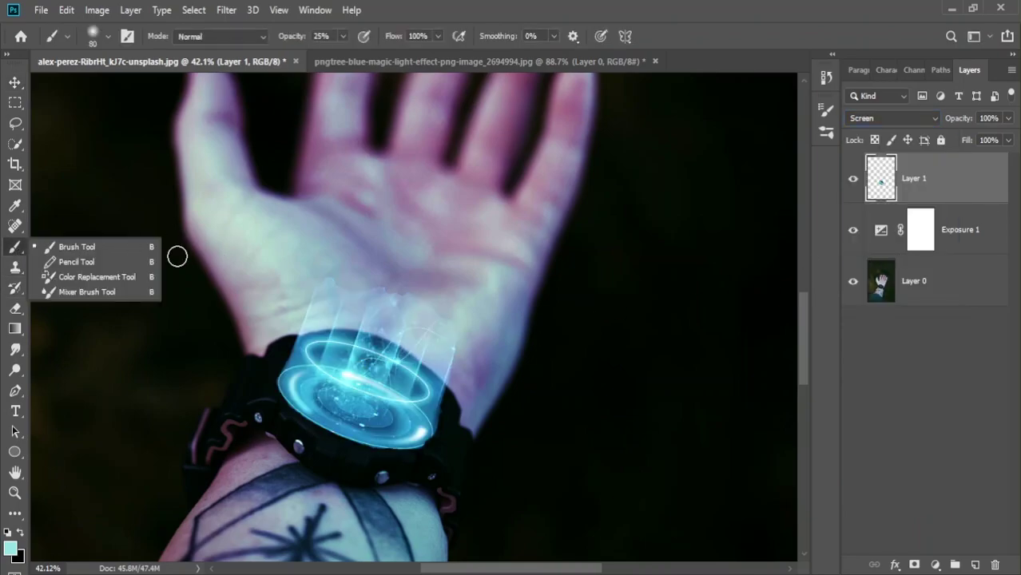
pyautogui.click(133, 247)
pyautogui.scroll(2, 297, 155)
pyautogui.scroll(1, 331, 246)
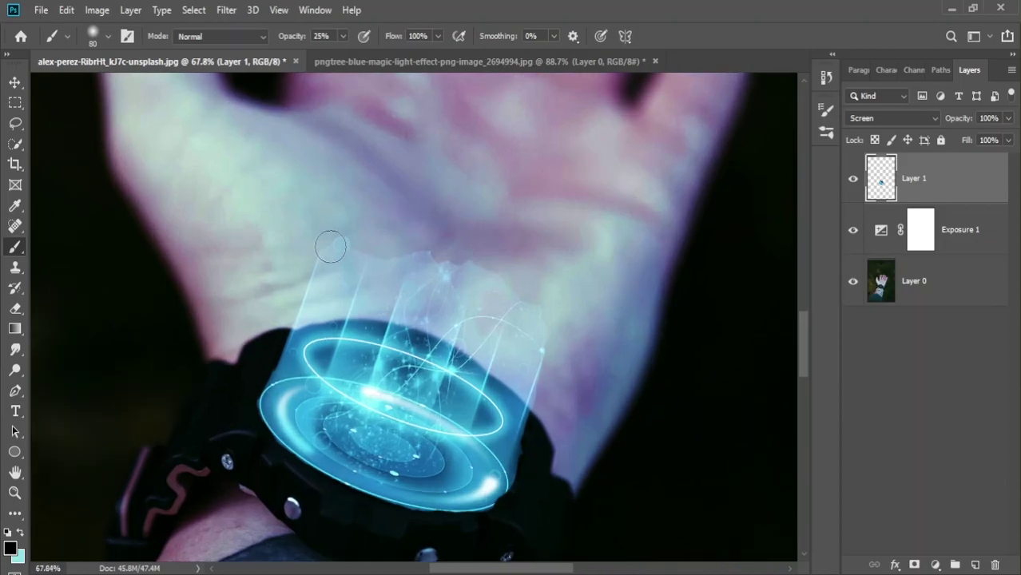
pyautogui.press(']')
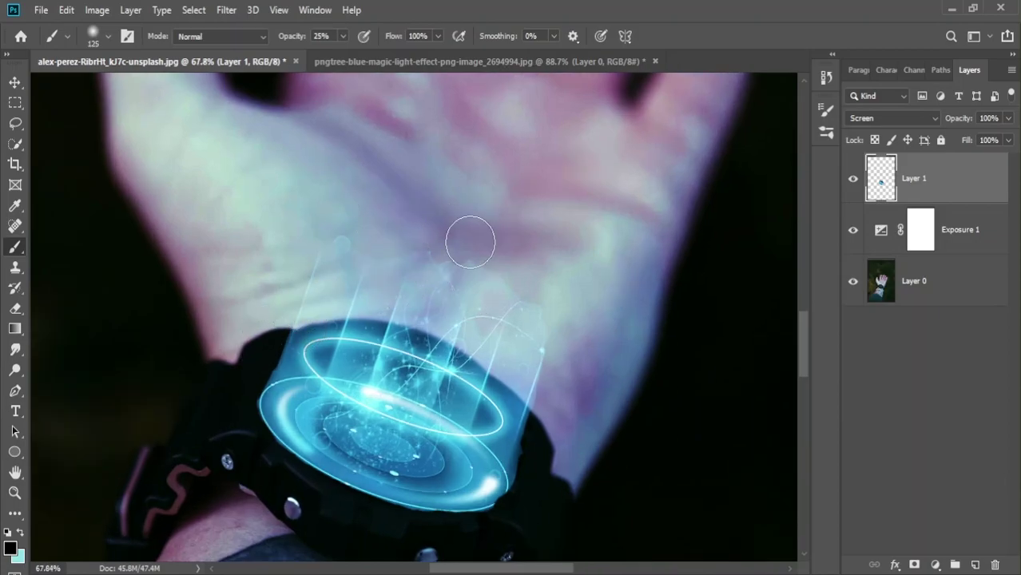
# Step: Paint faint strokes along the watch's lower edge and over the left strap
pyautogui.moveTo(541, 285); pyautogui.dragTo(502, 539)
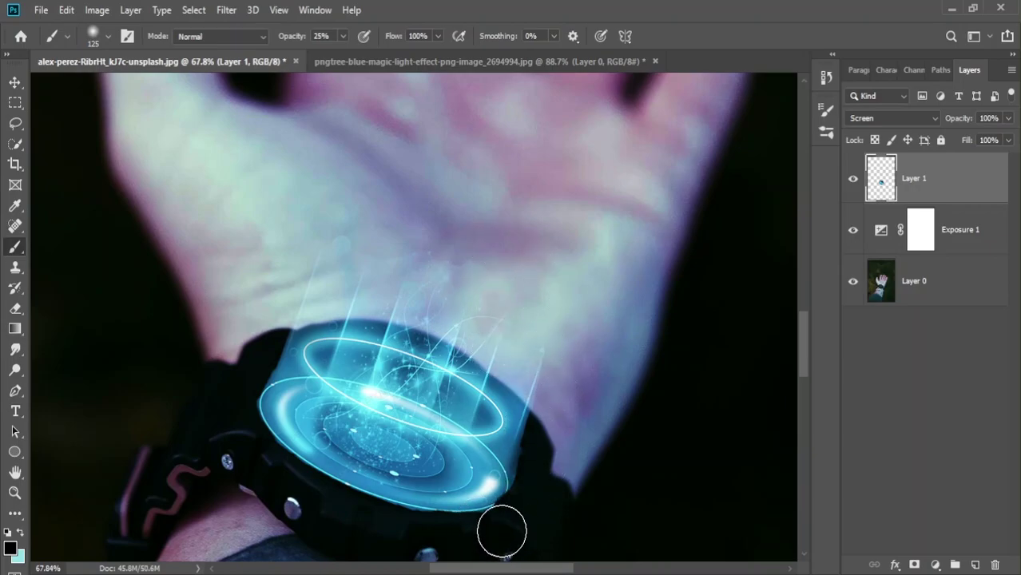
pyautogui.moveTo(230, 411); pyautogui.dragTo(236, 414)
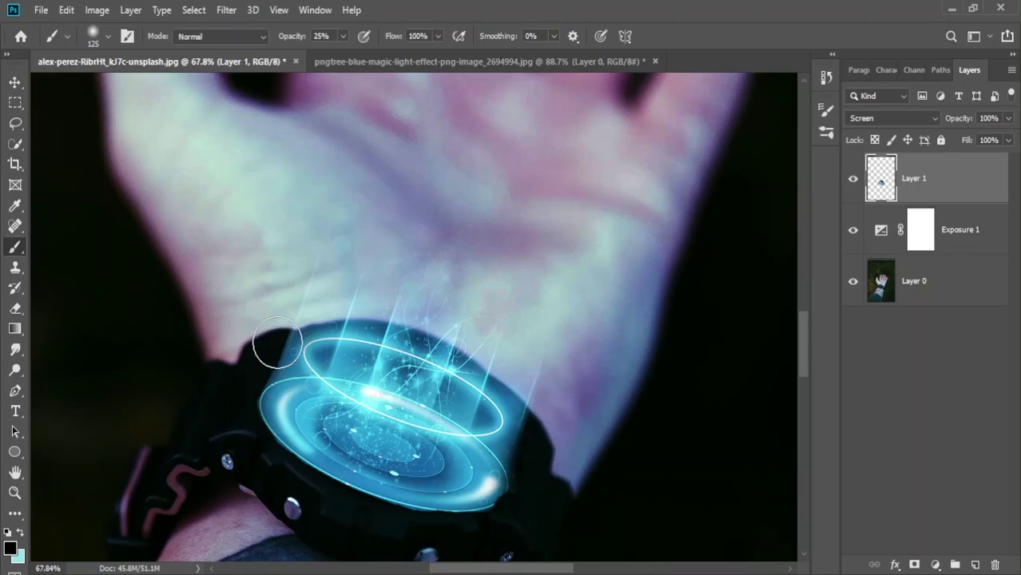
pyautogui.scroll(-2, 405, 345)
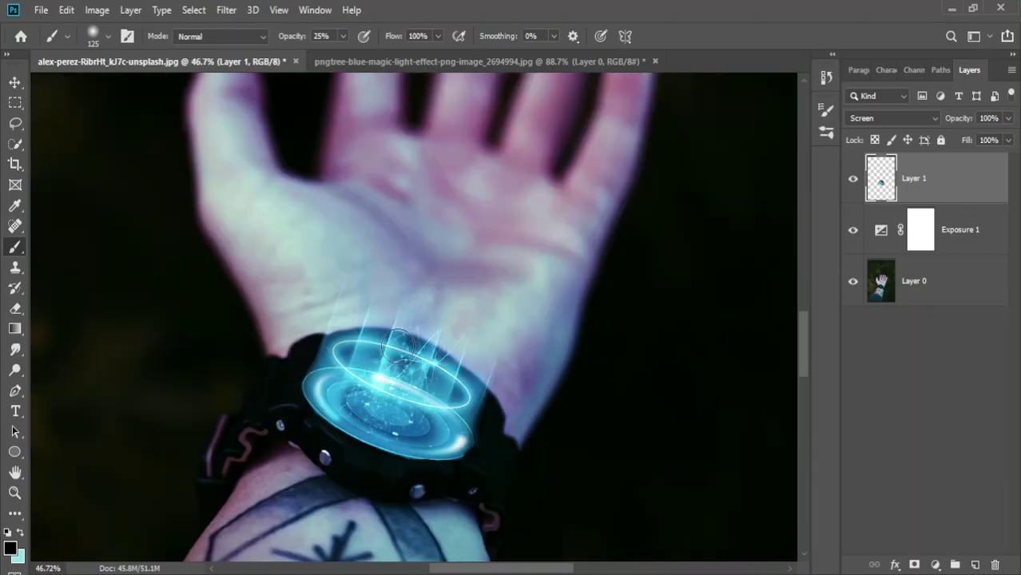
pyautogui.scroll(-2, 415, 340)
pyautogui.scroll(-1, 427, 336)
pyautogui.scroll(-2, 439, 334)
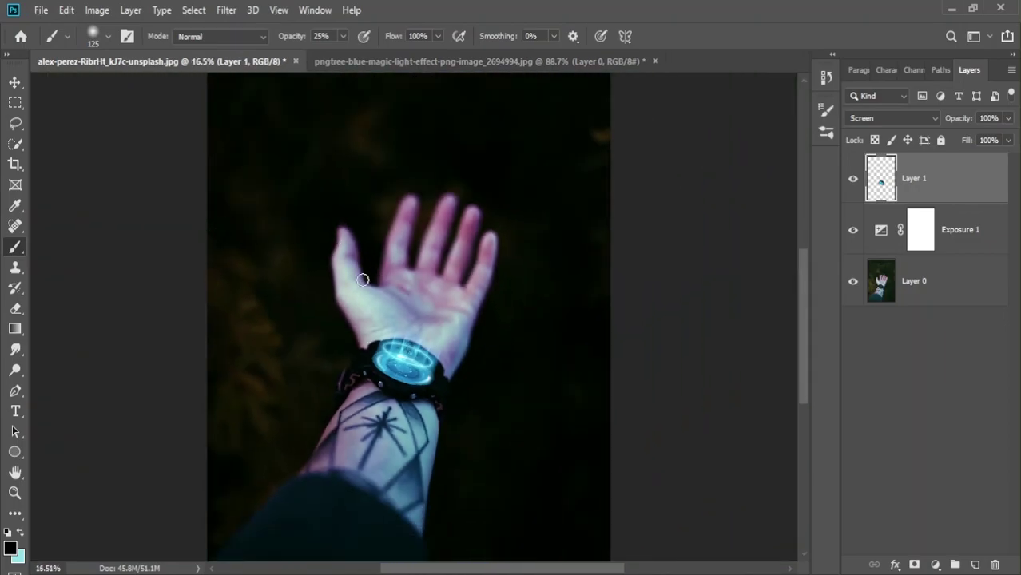
pyautogui.scroll(1, 523, 327)
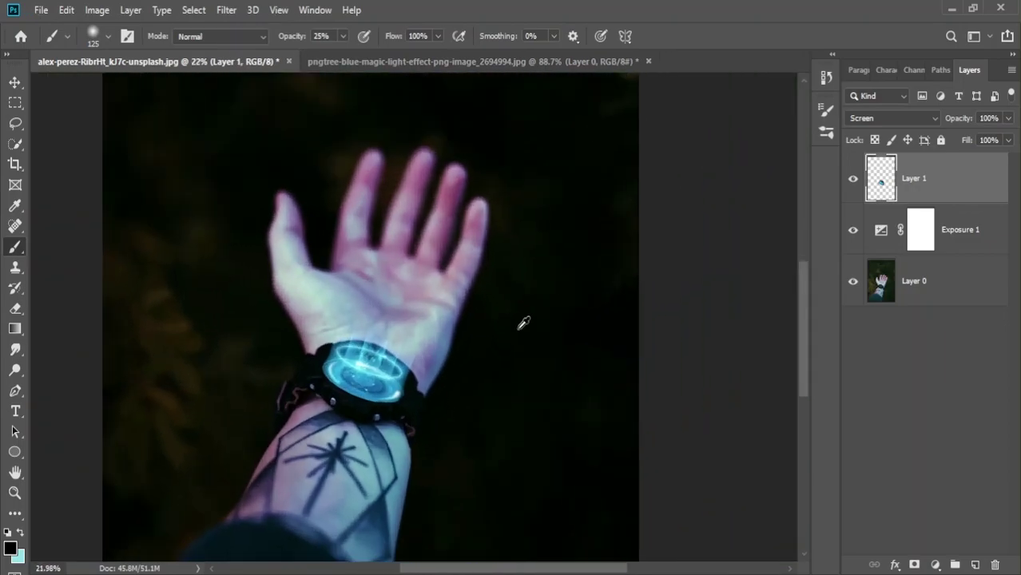
# Step: Set the foreground colour to pure white
pyautogui.click(10, 550)
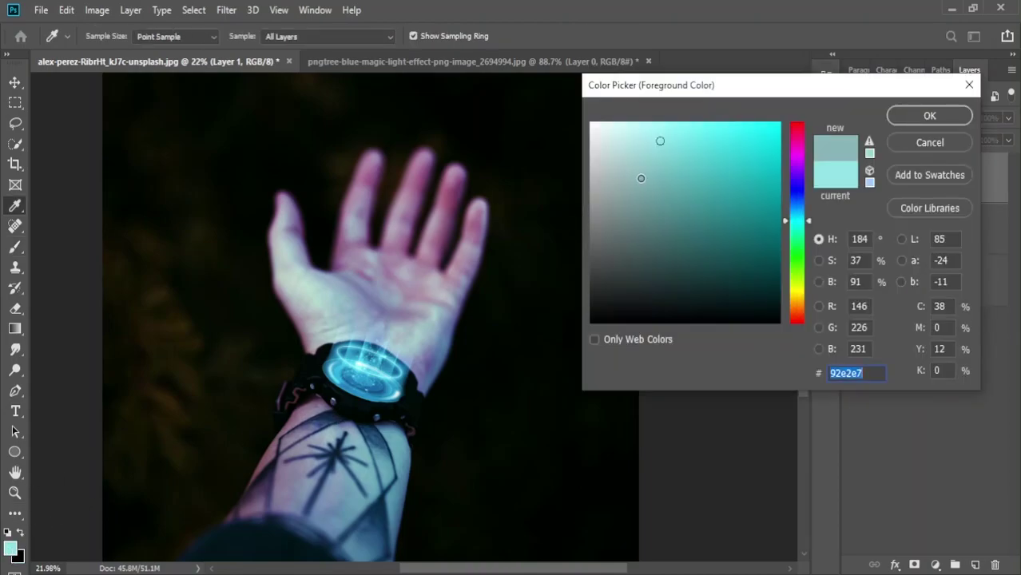
pyautogui.moveTo(643, 175); pyautogui.dragTo(585, 113)
pyautogui.click(929, 116)
# Step: Brush a soft white glow over the rising beam at 14% opacity
pyautogui.press('b')
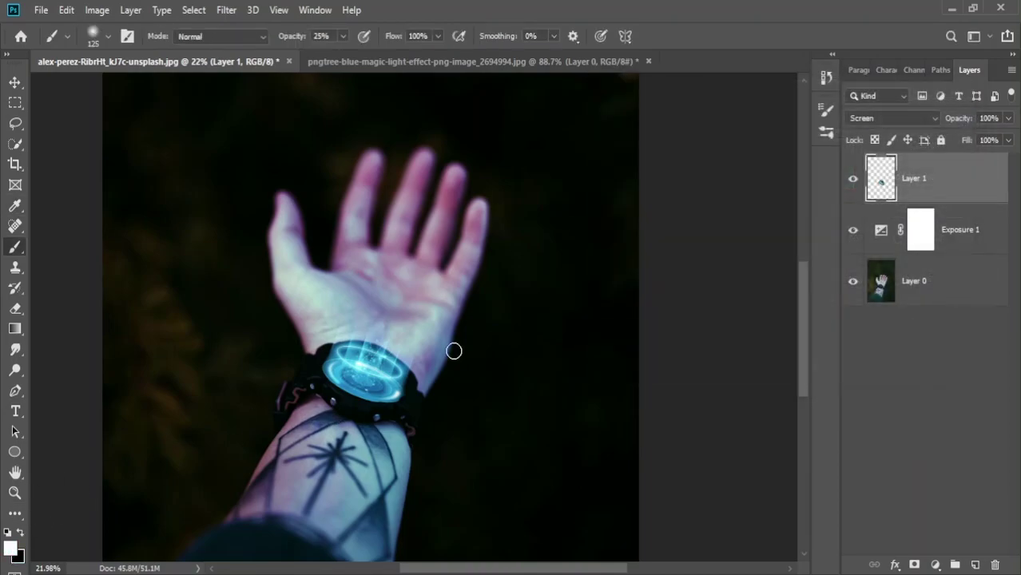
pyautogui.scroll(2, 454, 349)
pyautogui.moveTo(433, 249)
pyautogui.mouseDown()
pyautogui.moveTo(413, 311)
pyautogui.moveTo(448, 392)
pyautogui.moveTo(355, 382)
pyautogui.moveTo(429, 364)
pyautogui.moveTo(411, 404)
pyautogui.moveTo(342, 350)
pyautogui.moveTo(391, 371)
pyautogui.mouseUp()
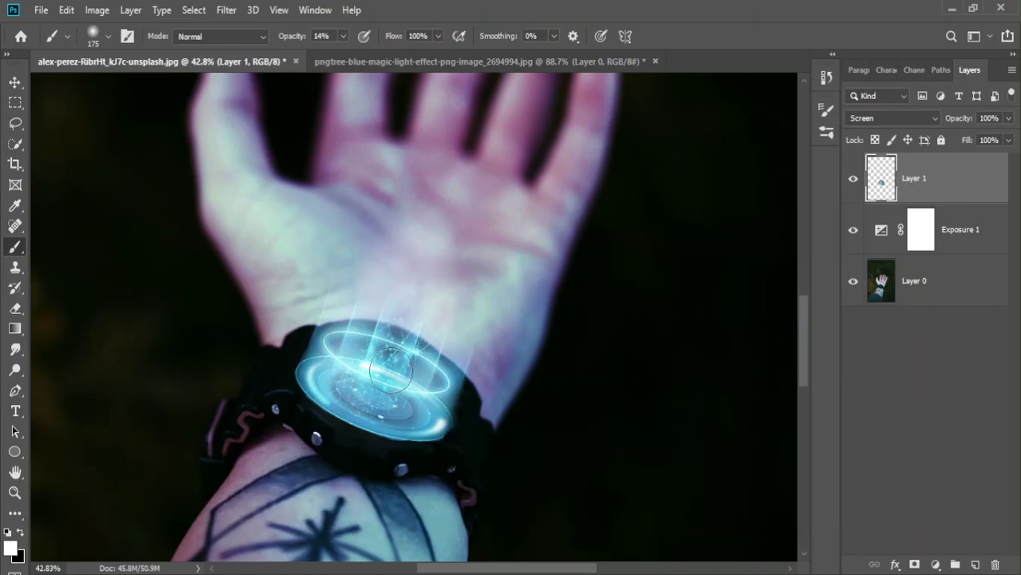
pyautogui.scroll(3, 392, 315)
pyautogui.scroll(1, 400, 320)
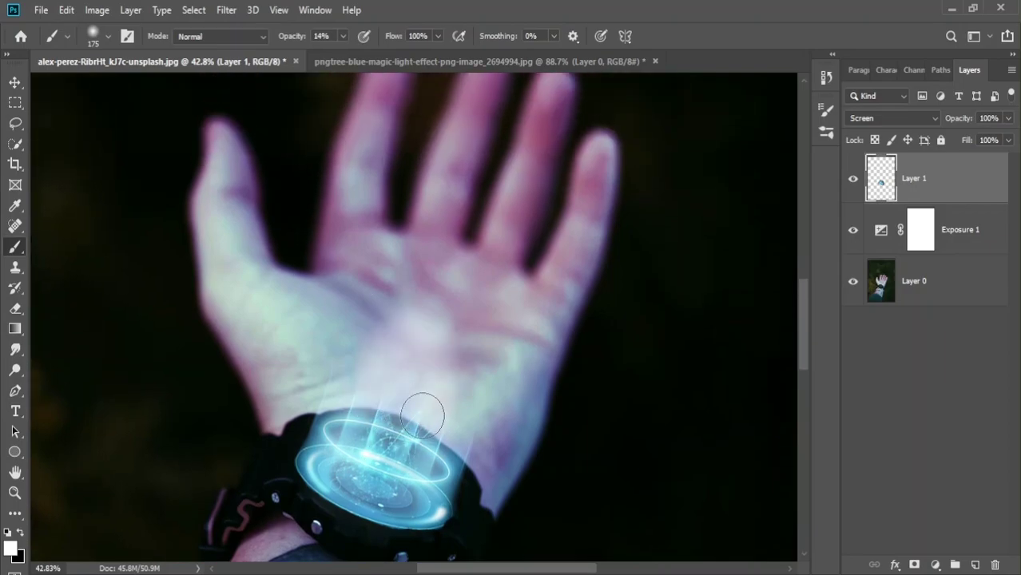
pyautogui.scroll(-2, 423, 415)
pyautogui.scroll(-3, 422, 412)
pyautogui.scroll(4, 411, 438)
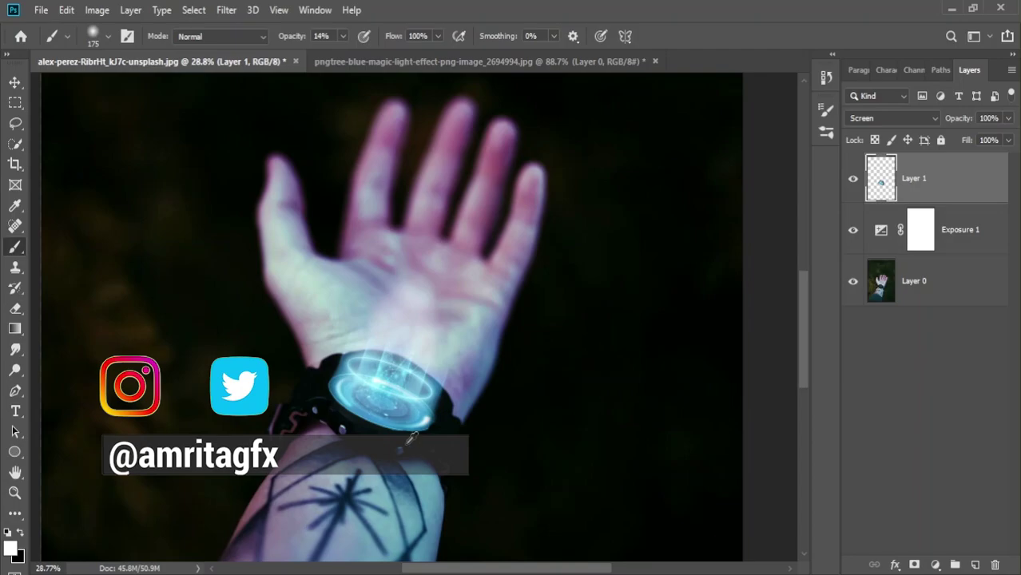
pyautogui.scroll(1, 411, 438)
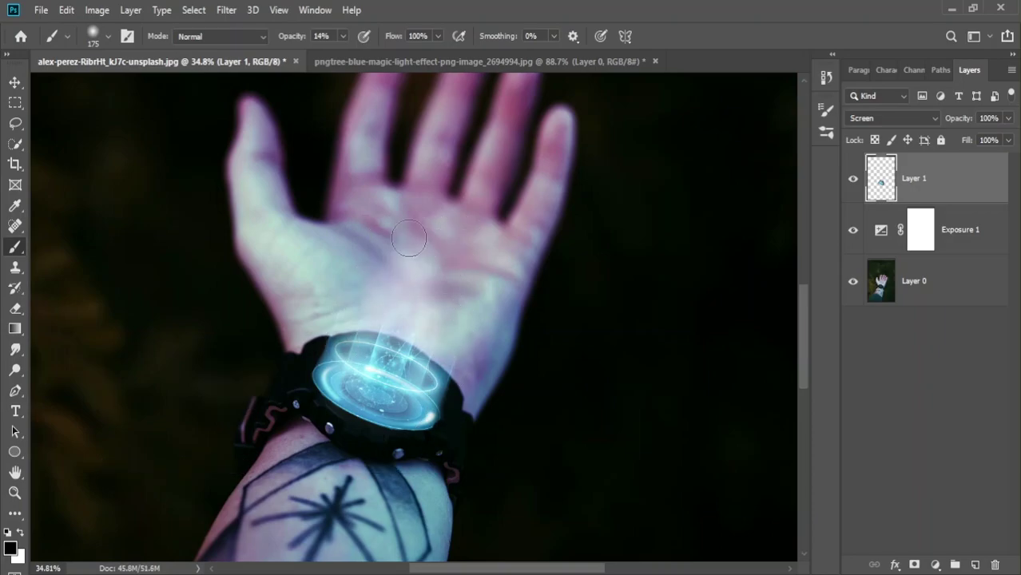
pyautogui.click(15, 83)
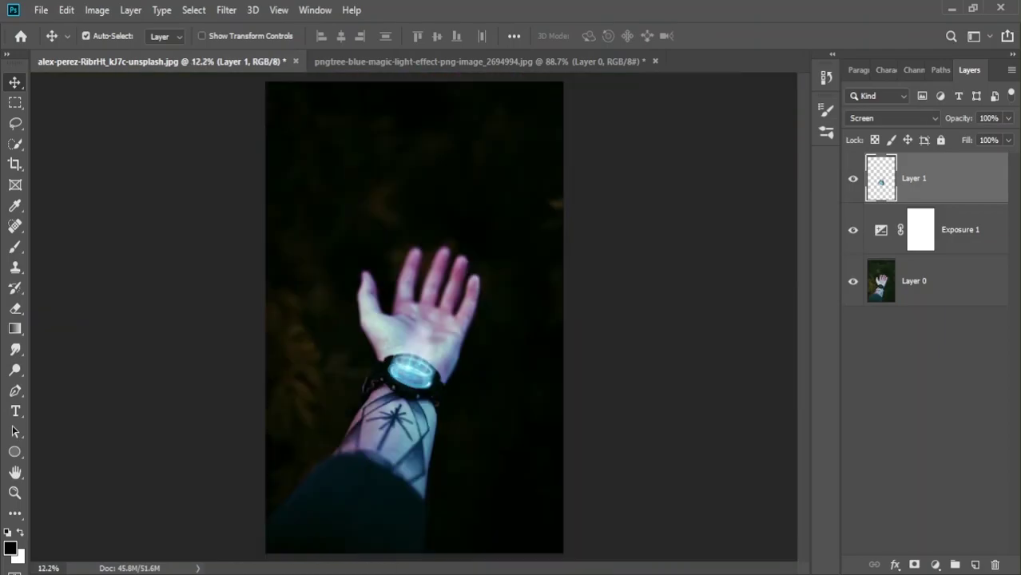
# Step: Zoom in and out to review the finished hologram thumbnail composite
pyautogui.scroll(-1, 503, 429)
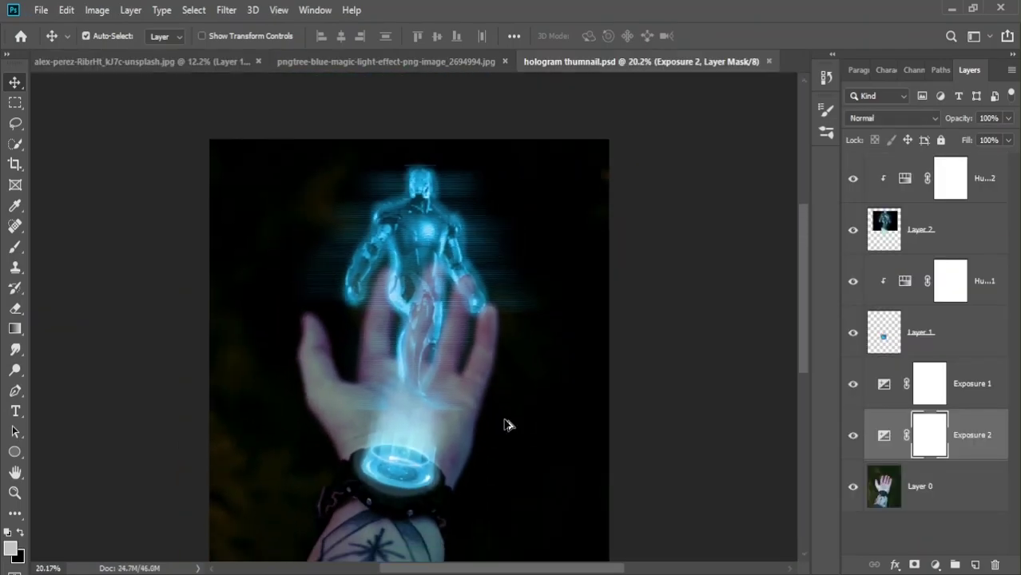
pyautogui.scroll(-1, 503, 429)
pyautogui.scroll(-1, 503, 429)
pyautogui.scroll(-1, 504, 429)
pyautogui.scroll(1, 503, 429)
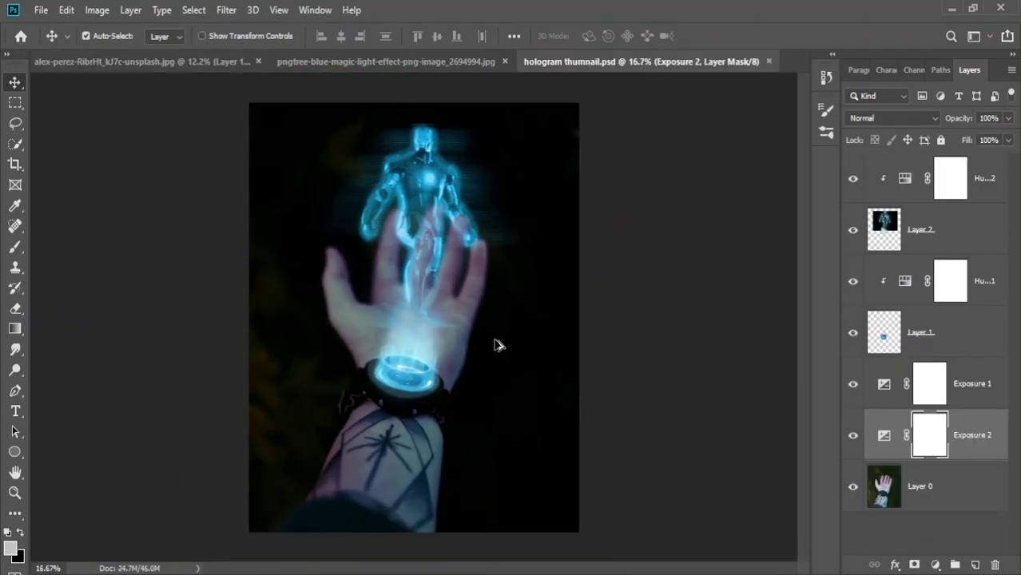
pyautogui.scroll(1, 497, 342)
pyautogui.scroll(1, 499, 335)
pyautogui.scroll(-1, 500, 327)
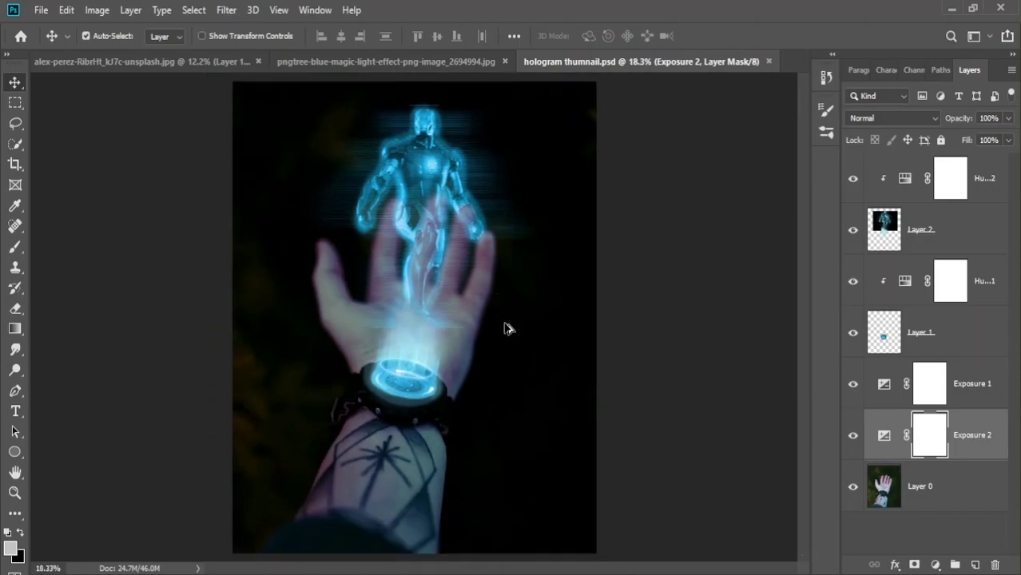
pyautogui.scroll(1, 504, 331)
pyautogui.scroll(2, 506, 330)
pyautogui.scroll(1, 506, 330)
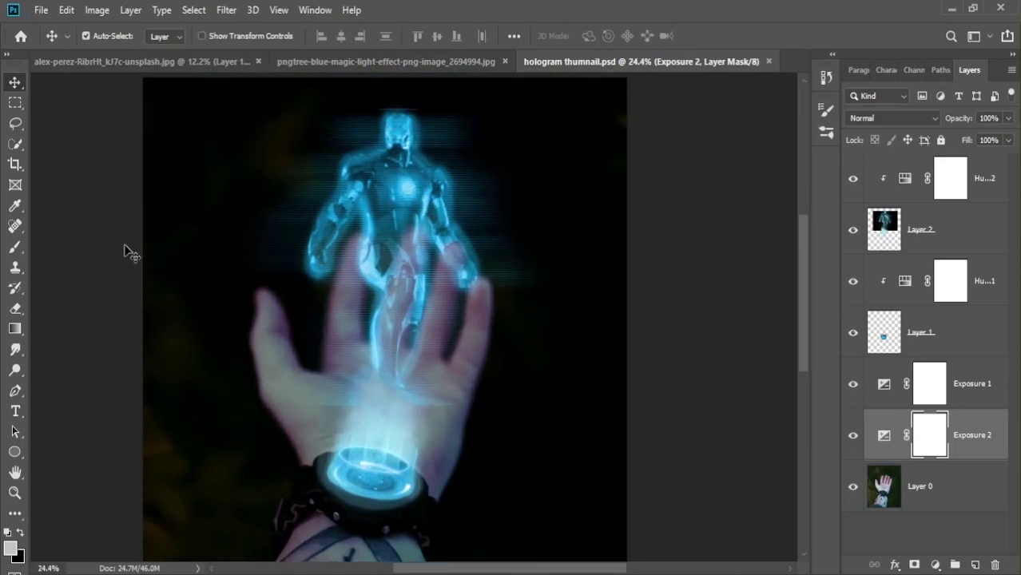
# Step: Crop off the lower arm and the top, leaving a canvas about 2835 px tall
pyautogui.press('c')
pyautogui.scroll(-1, 448, 266)
pyautogui.scroll(-3, 447, 266)
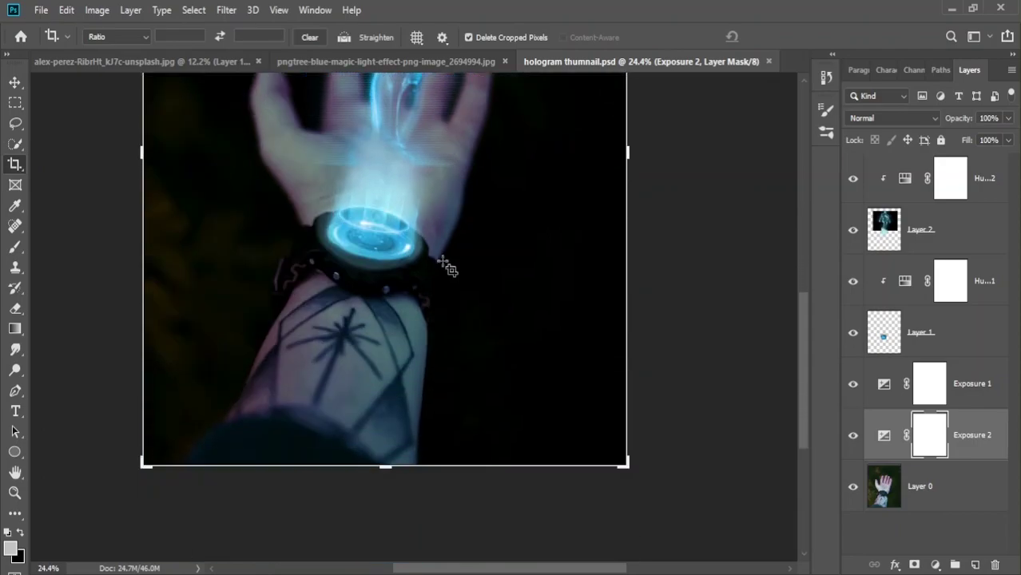
pyautogui.moveTo(385, 463); pyautogui.dragTo(385, 434)
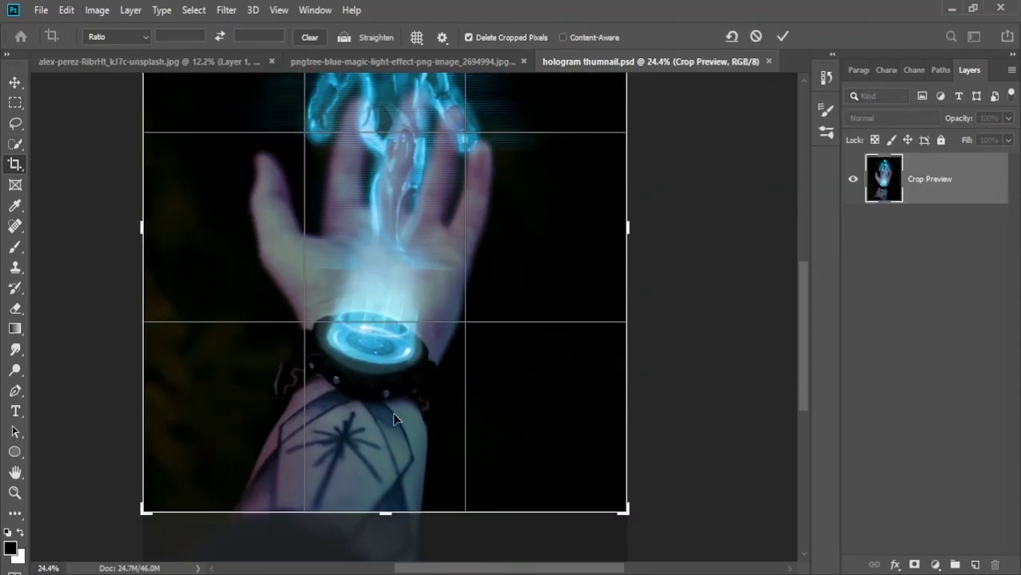
pyautogui.moveTo(385, 80); pyautogui.dragTo(386, 154)
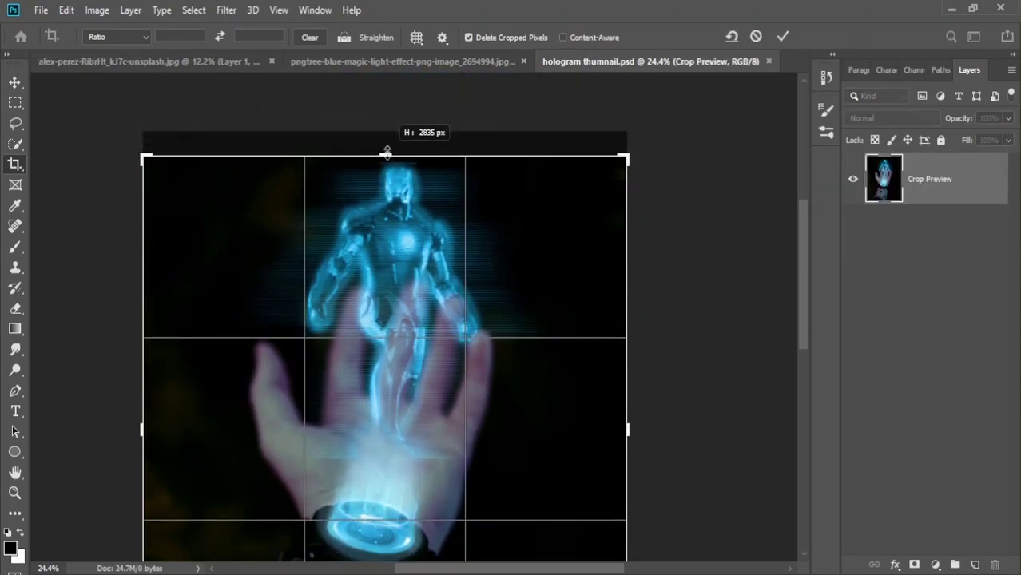
pyautogui.click(14, 82)
pyautogui.scroll(3, 491, 312)
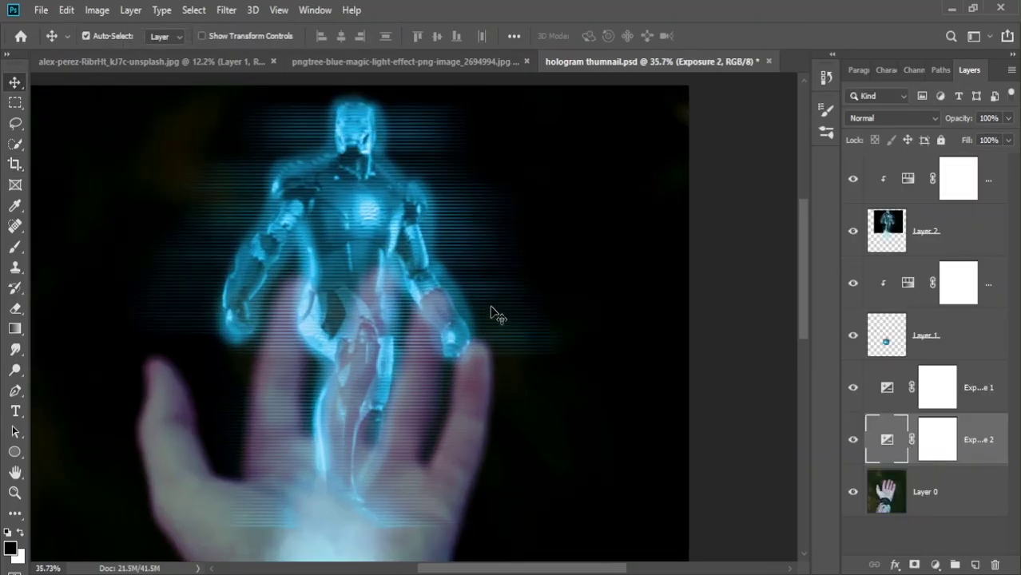
pyautogui.scroll(-2, 491, 312)
pyautogui.scroll(2, 492, 311)
pyautogui.scroll(2, 442, 311)
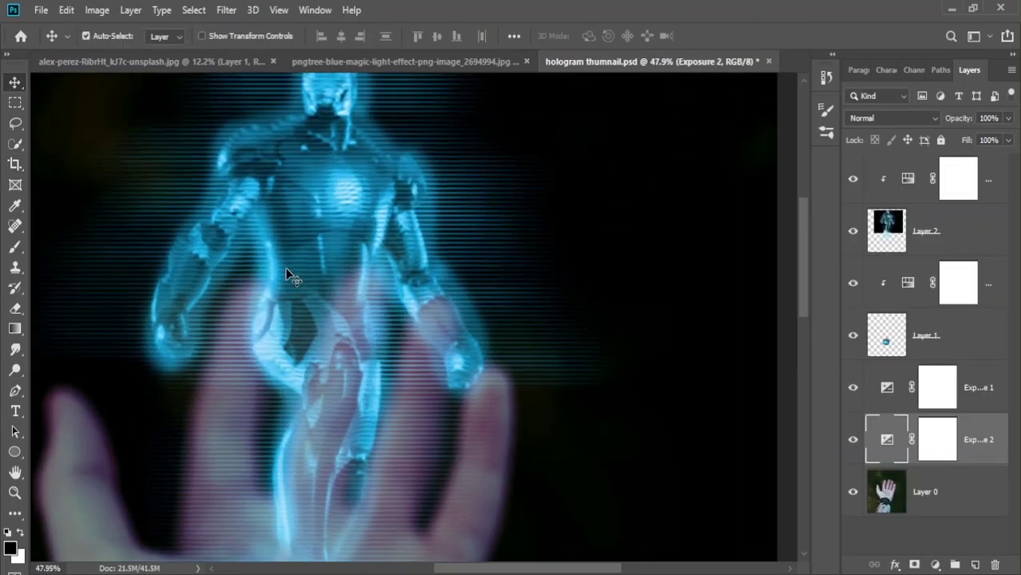
pyautogui.scroll(-3, 559, 269)
pyautogui.scroll(-2, 557, 271)
pyautogui.scroll(-1, 557, 272)
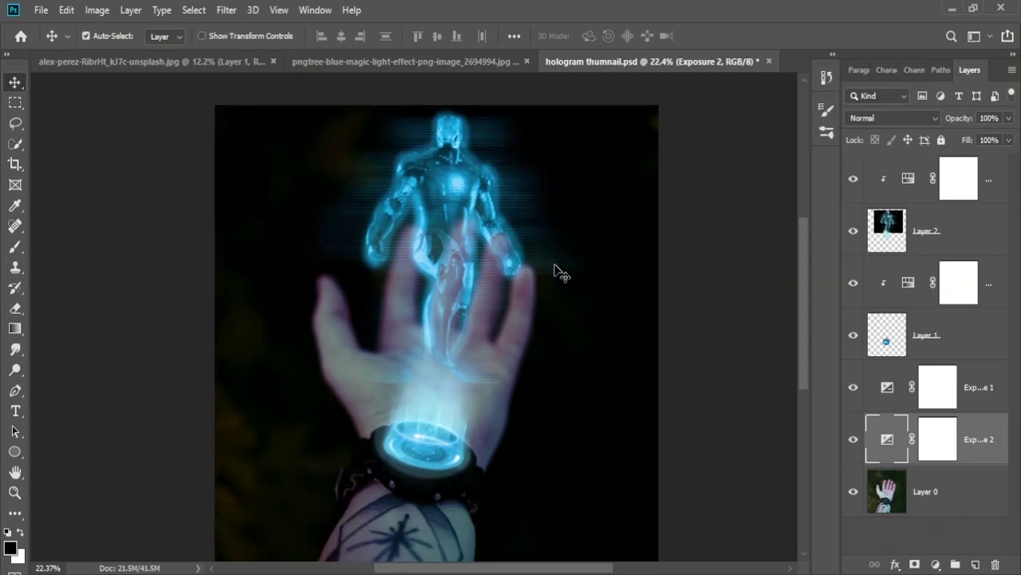